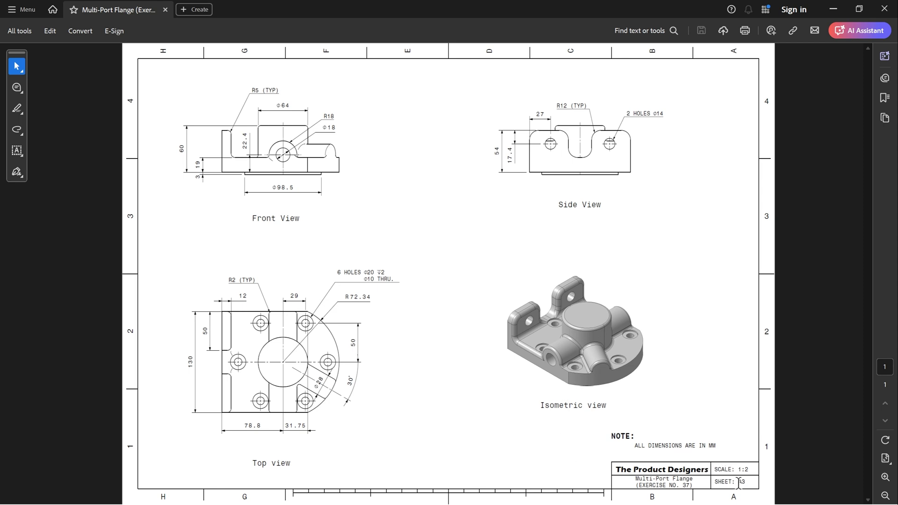
- Mark up the base plate, two lugs, central boss and front ports on the flange drawing's isometric view for reference
{"action": "key", "text": "n"}
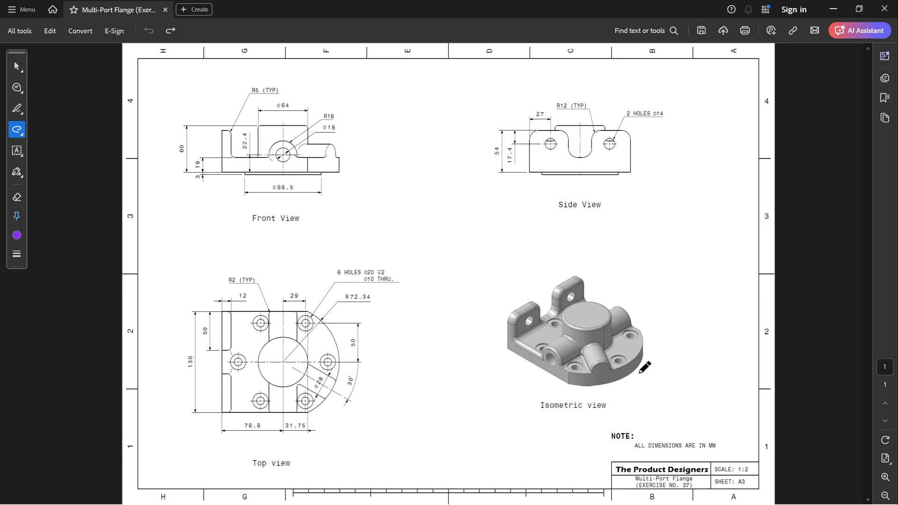
{"action": "mouse_move", "coordinate": [513, 334]}
{"action": "left_mouse_down"}
{"action": "mouse_move", "coordinate": [583, 373]}
{"action": "mouse_move", "coordinate": [620, 362]}
{"action": "mouse_move", "coordinate": [640, 335]}
{"action": "mouse_move", "coordinate": [644, 373]}
{"action": "mouse_move", "coordinate": [564, 391]}
{"action": "mouse_move", "coordinate": [512, 365]}
{"action": "mouse_move", "coordinate": [503, 346]}
{"action": "mouse_move", "coordinate": [537, 301]}
{"action": "mouse_move", "coordinate": [510, 330]}
{"action": "left_mouse_up"}
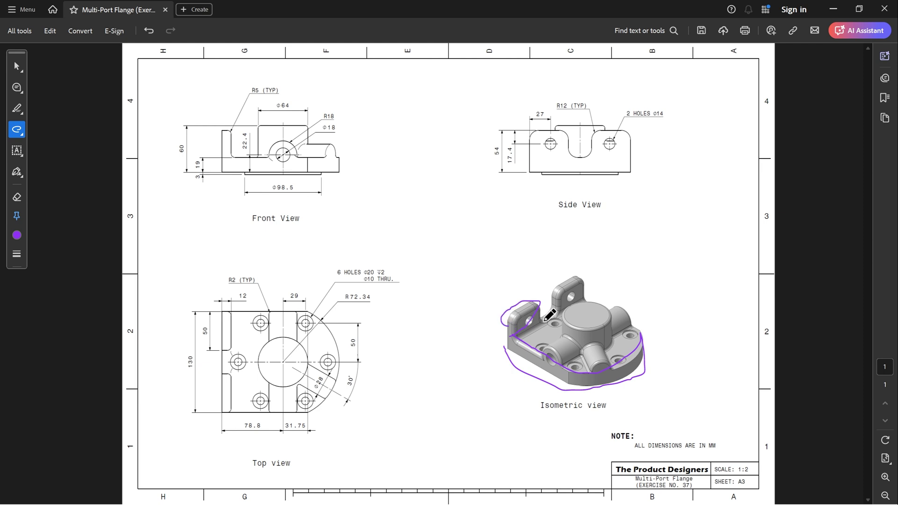
{"action": "mouse_move", "coordinate": [557, 305]}
{"action": "left_mouse_down"}
{"action": "mouse_move", "coordinate": [586, 275]}
{"action": "mouse_move", "coordinate": [563, 276]}
{"action": "mouse_move", "coordinate": [555, 303]}
{"action": "left_mouse_up"}
{"action": "mouse_move", "coordinate": [593, 303]}
{"action": "left_mouse_down"}
{"action": "mouse_move", "coordinate": [562, 315]}
{"action": "mouse_move", "coordinate": [565, 327]}
{"action": "mouse_move", "coordinate": [600, 335]}
{"action": "mouse_move", "coordinate": [615, 316]}
{"action": "mouse_move", "coordinate": [602, 302]}
{"action": "mouse_move", "coordinate": [564, 312]}
{"action": "left_mouse_up"}
{"action": "mouse_move", "coordinate": [544, 368]}
{"action": "left_mouse_down"}
{"action": "mouse_move", "coordinate": [560, 355]}
{"action": "mouse_move", "coordinate": [549, 349]}
{"action": "mouse_move", "coordinate": [540, 364]}
{"action": "mouse_move", "coordinate": [557, 367]}
{"action": "mouse_move", "coordinate": [556, 352]}
{"action": "mouse_move", "coordinate": [603, 362]}
{"action": "mouse_move", "coordinate": [593, 377]}
{"action": "mouse_move", "coordinate": [608, 373]}
{"action": "mouse_move", "coordinate": [601, 356]}
{"action": "left_mouse_up"}
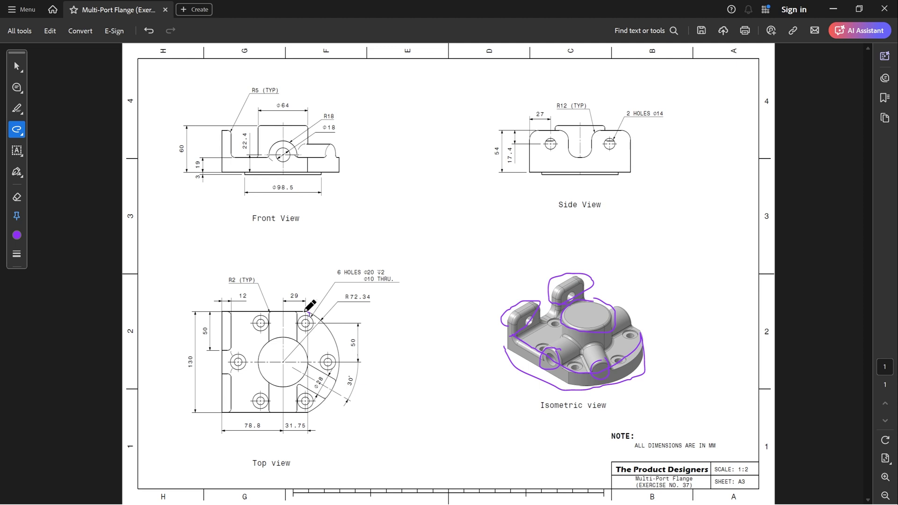
{"action": "mouse_move", "coordinate": [307, 312]}
{"action": "left_mouse_down"}
{"action": "mouse_move", "coordinate": [312, 333]}
{"action": "mouse_move", "coordinate": [310, 314]}
{"action": "left_mouse_up"}
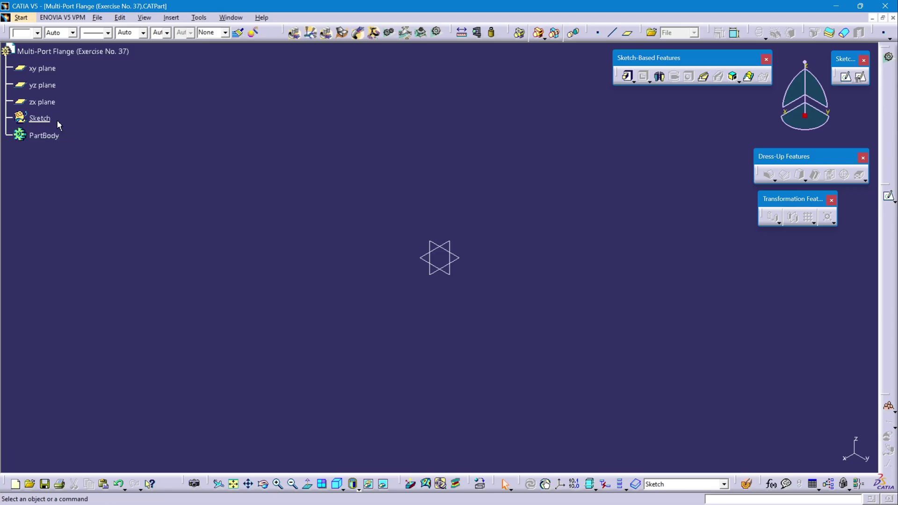
- Switch to CATIA and define the Sketch geometrical set as the in-work object
{"action": "left_click", "coordinate": [39, 118]}
{"action": "right_click", "coordinate": [38, 117]}
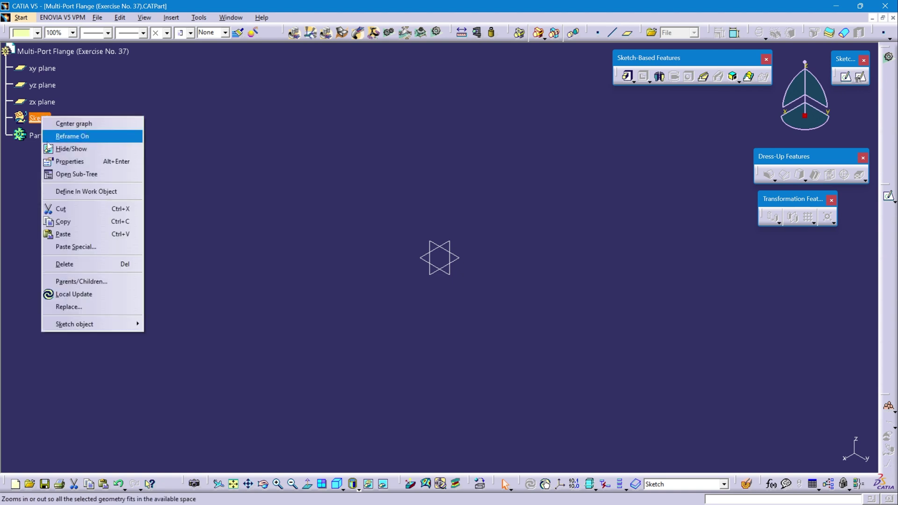
{"action": "left_click", "coordinate": [86, 191]}
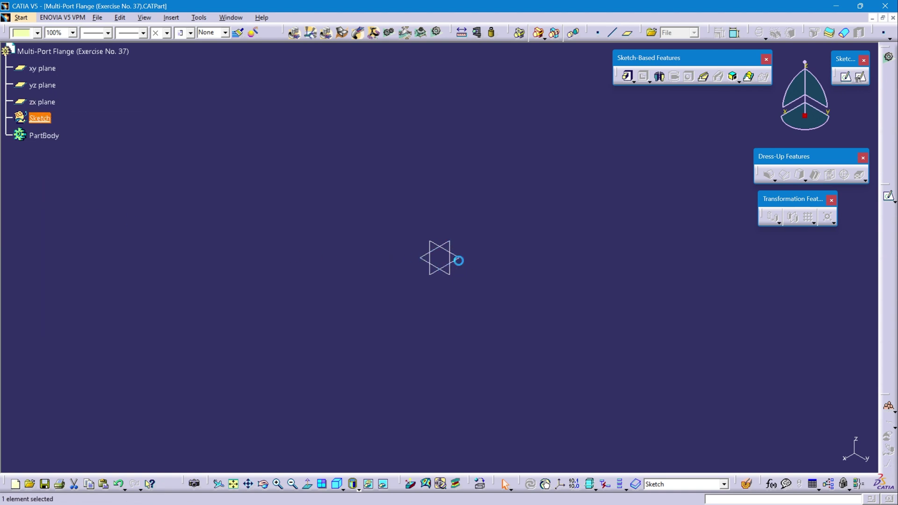
- Create a positioned sketch on the xy plane with the H direction reversed and the axes swapped
{"action": "left_click", "coordinate": [465, 263]}
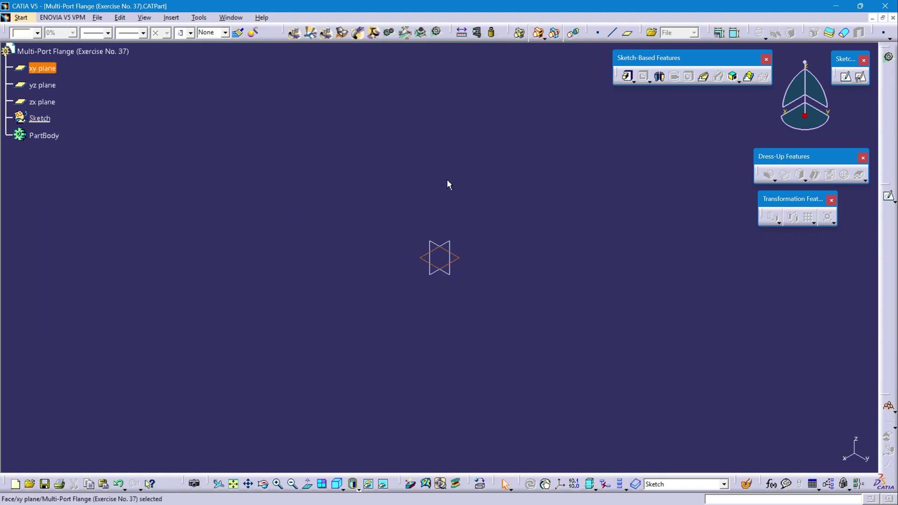
{"action": "left_click", "coordinate": [861, 77]}
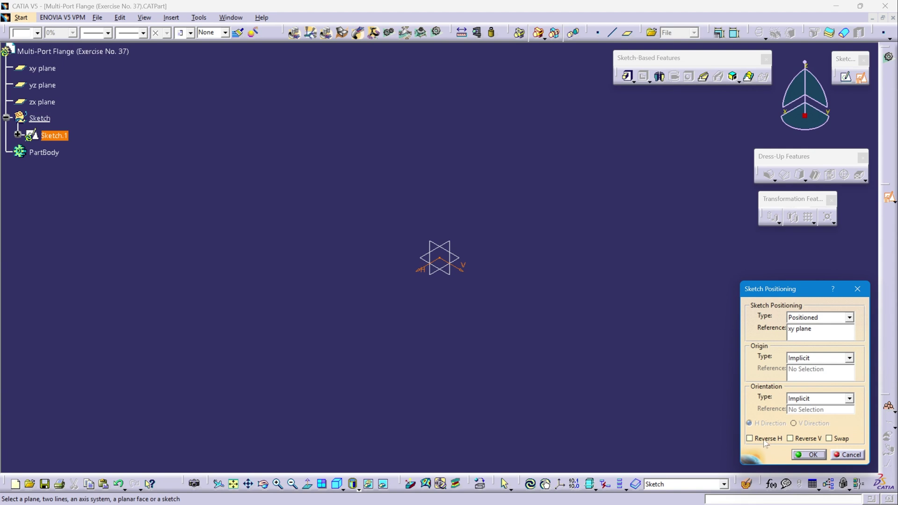
{"action": "left_click", "coordinate": [766, 441]}
{"action": "left_click", "coordinate": [830, 439]}
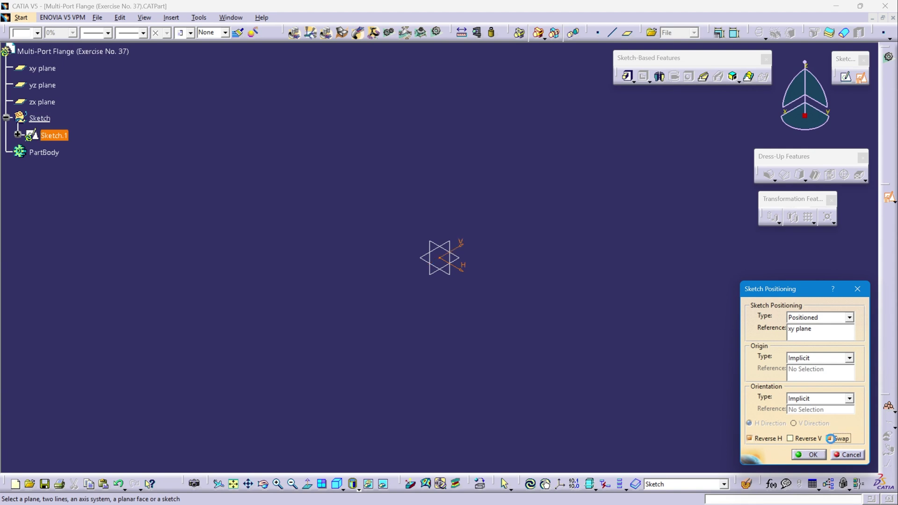
{"action": "left_click", "coordinate": [814, 459]}
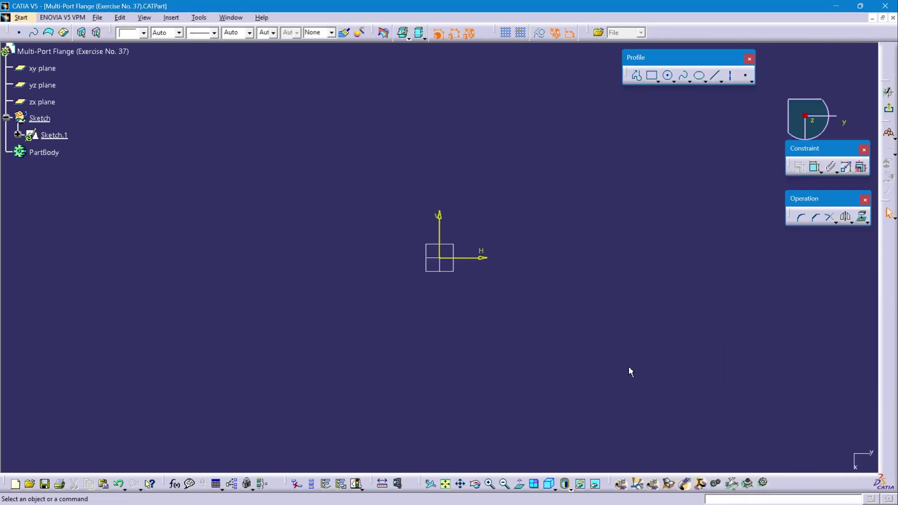
- Switch to the PDF drawing and mark the top view's plate outline with its 130, 78.8, 31.75 and R72.34 dimensions
{"action": "key", "text": "alt+Tab"}
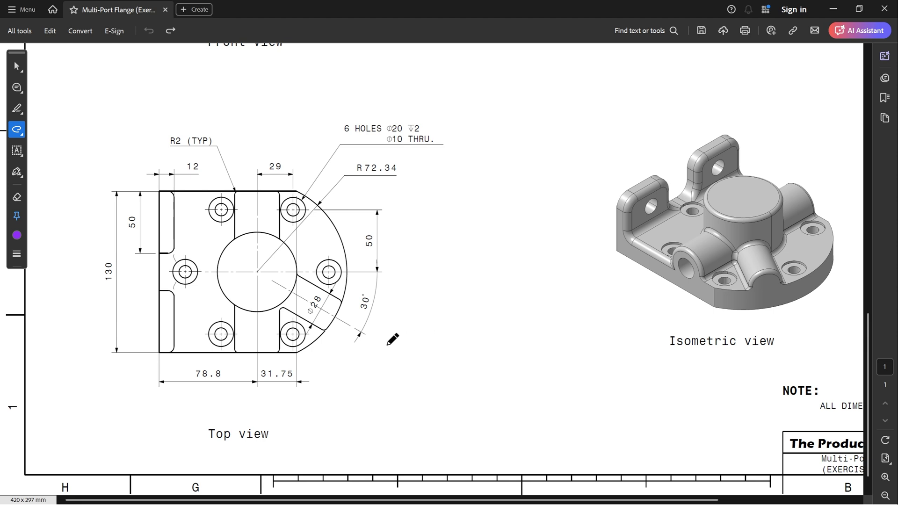
{"action": "mouse_move", "coordinate": [150, 187]}
{"action": "left_mouse_down"}
{"action": "mouse_move", "coordinate": [154, 354]}
{"action": "mouse_move", "coordinate": [176, 363]}
{"action": "mouse_move", "coordinate": [312, 364]}
{"action": "mouse_move", "coordinate": [343, 330]}
{"action": "mouse_move", "coordinate": [364, 232]}
{"action": "mouse_move", "coordinate": [337, 192]}
{"action": "mouse_move", "coordinate": [254, 181]}
{"action": "mouse_move", "coordinate": [147, 189]}
{"action": "left_mouse_up"}
{"action": "mouse_move", "coordinate": [100, 251]}
{"action": "left_mouse_down"}
{"action": "mouse_move", "coordinate": [96, 294]}
{"action": "mouse_move", "coordinate": [116, 298]}
{"action": "mouse_move", "coordinate": [125, 254]}
{"action": "mouse_move", "coordinate": [99, 250]}
{"action": "left_mouse_up"}
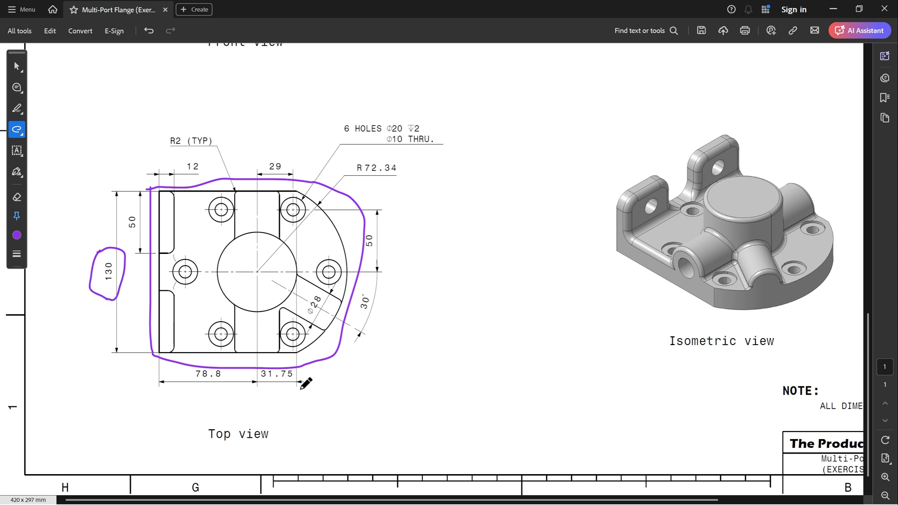
{"action": "left_click_drag", "start_coordinate": [198, 388], "coordinate": [286, 386]}
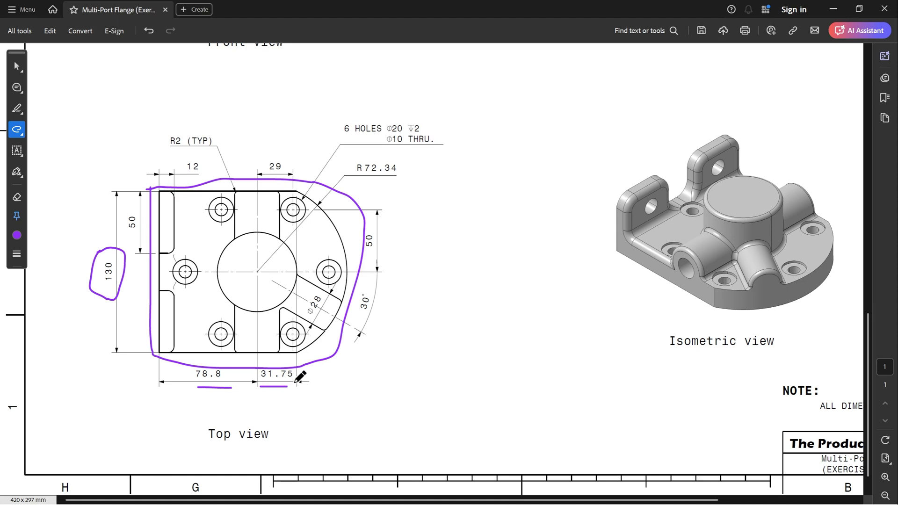
{"action": "mouse_move", "coordinate": [355, 159]}
{"action": "left_mouse_down"}
{"action": "mouse_move", "coordinate": [400, 182]}
{"action": "mouse_move", "coordinate": [401, 165]}
{"action": "mouse_move", "coordinate": [353, 160]}
{"action": "left_mouse_up"}
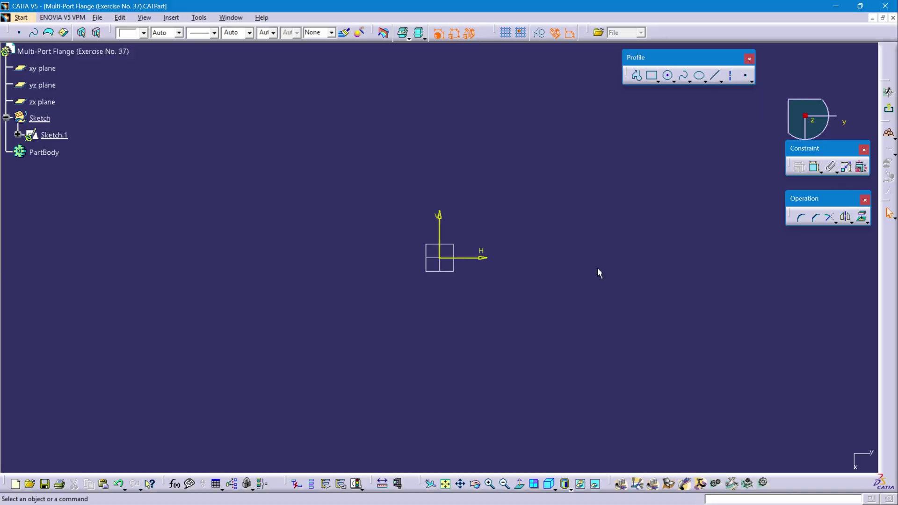
- In the CATIA sketch, draw a centered rectangle about 117 mm wide and 153 mm high, centered left of the origin
{"action": "left_click", "coordinate": [657, 80]}
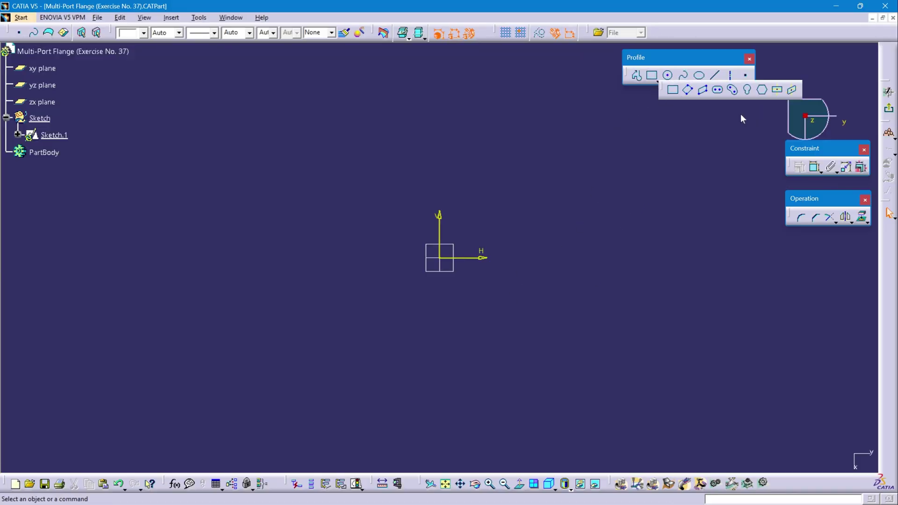
{"action": "left_click", "coordinate": [777, 89]}
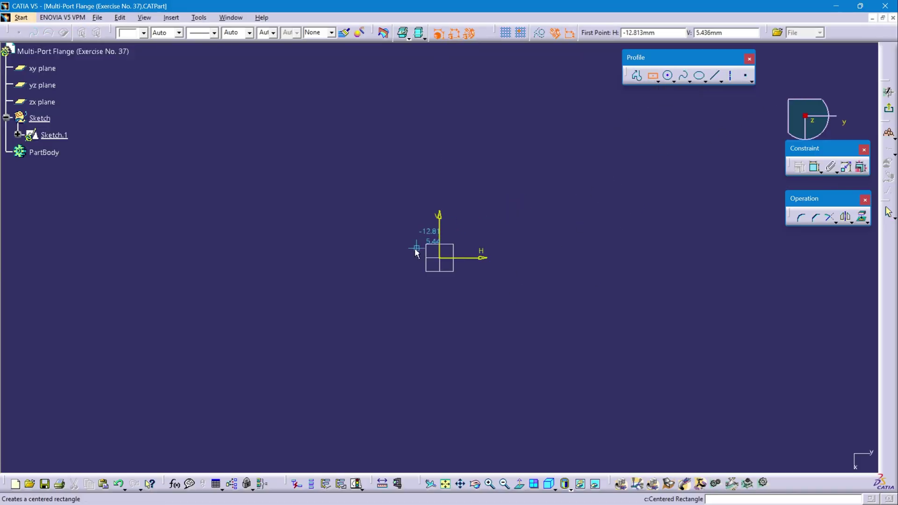
{"action": "left_click", "coordinate": [351, 254]}
{"action": "left_click", "coordinate": [451, 121]}
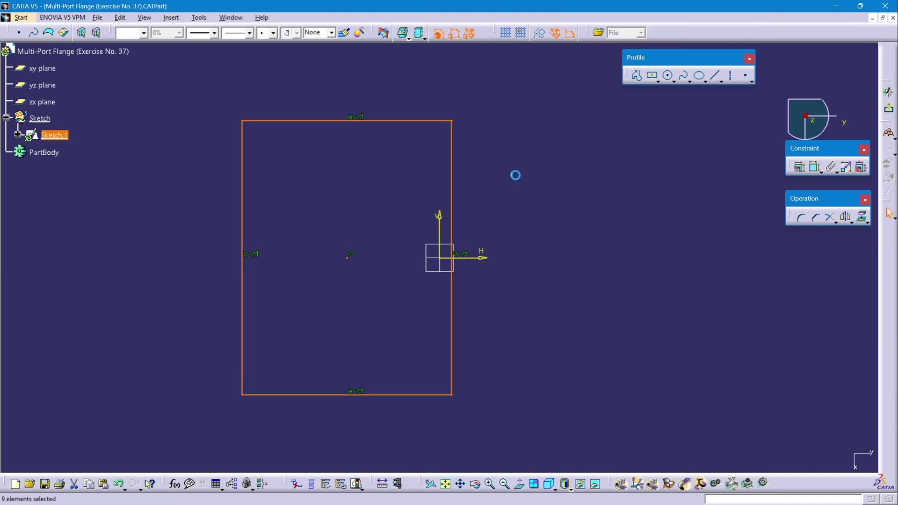
- Dimension the rectangle's left edge and set its length to 130 mm
{"action": "left_click", "coordinate": [815, 167]}
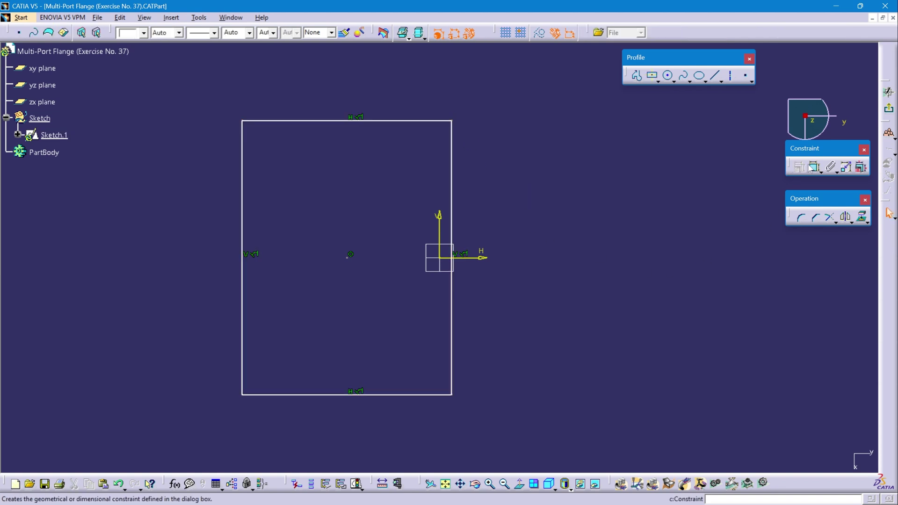
{"action": "left_click", "coordinate": [247, 249]}
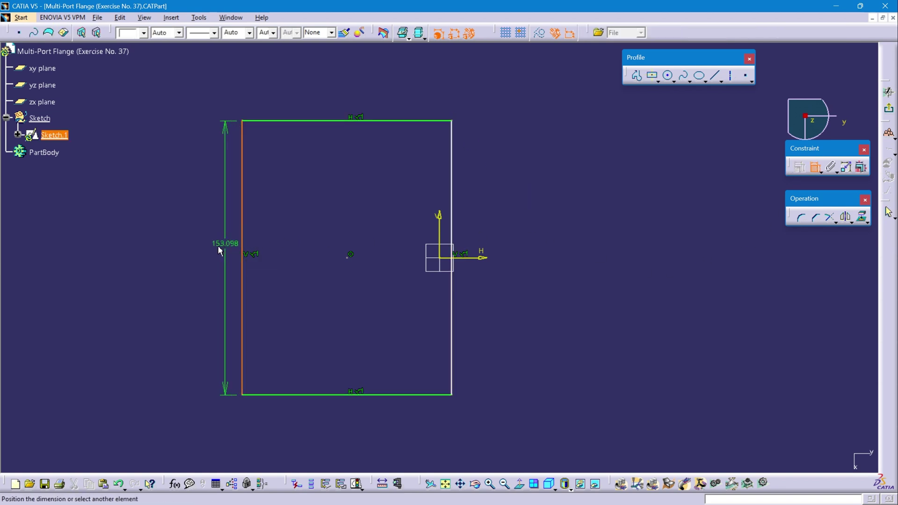
{"action": "left_click", "coordinate": [154, 255]}
{"action": "double_click", "coordinate": [146, 254]}
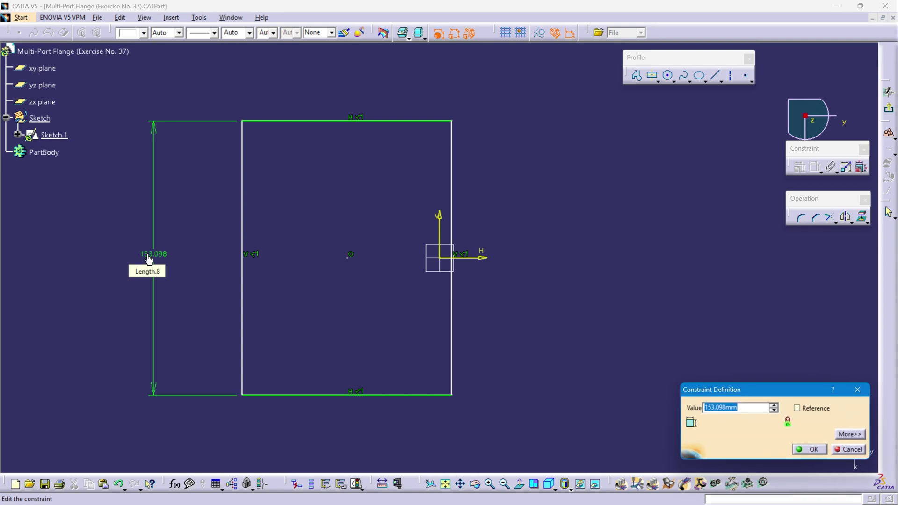
{"action": "type", "text": "130"}
{"action": "key", "text": "Return"}
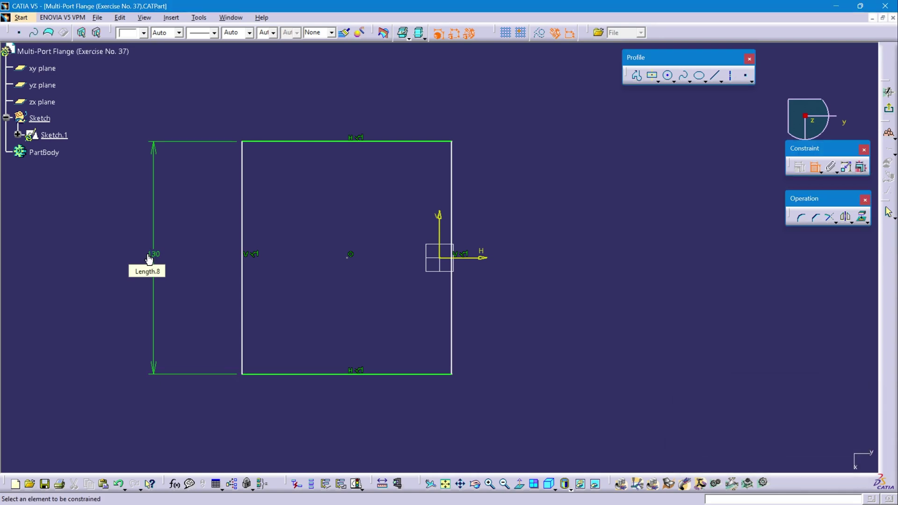
- Constrain the rectangle's upper and lower edges to be symmetric about the horizontal axis
{"action": "left_click", "coordinate": [305, 374]}
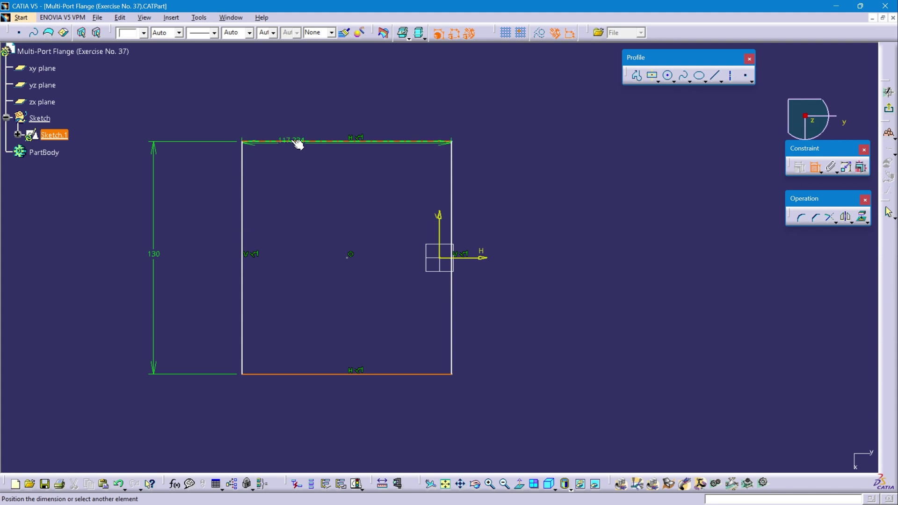
{"action": "left_click", "coordinate": [297, 142]}
{"action": "right_click", "coordinate": [300, 95]}
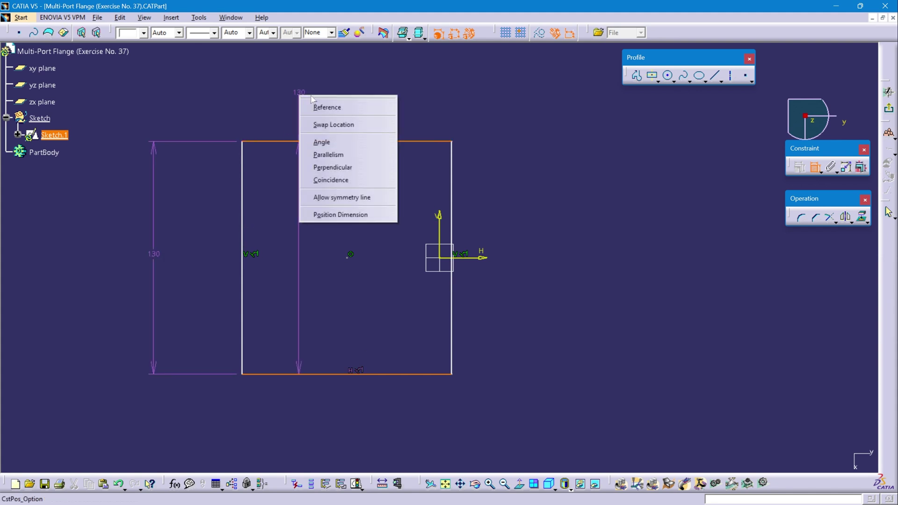
{"action": "left_click", "coordinate": [355, 198]}
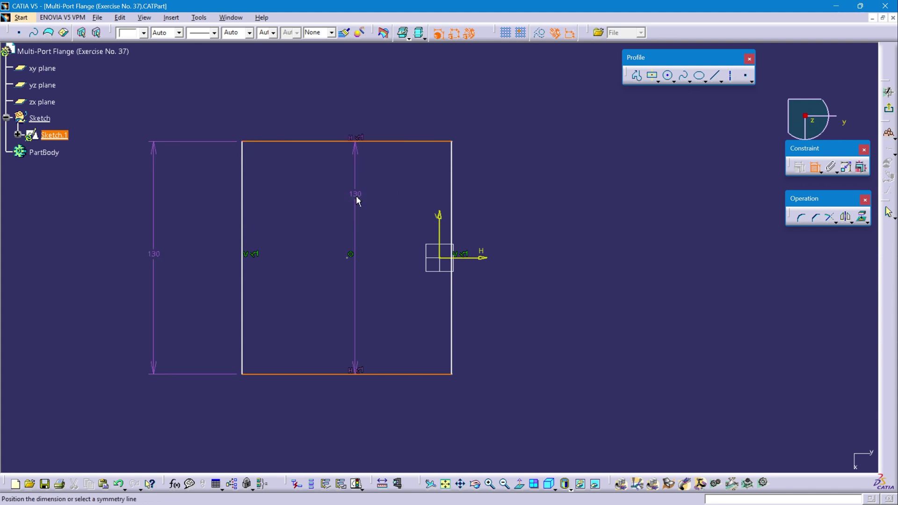
{"action": "left_click", "coordinate": [484, 258]}
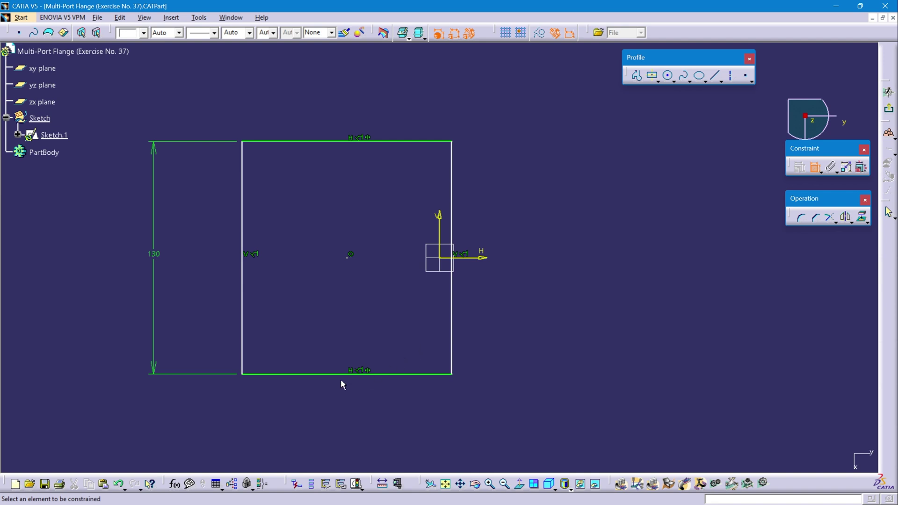
- Dimension the distances from the rectangle's left and right edges to the vertical axis
{"action": "left_click", "coordinate": [243, 311]}
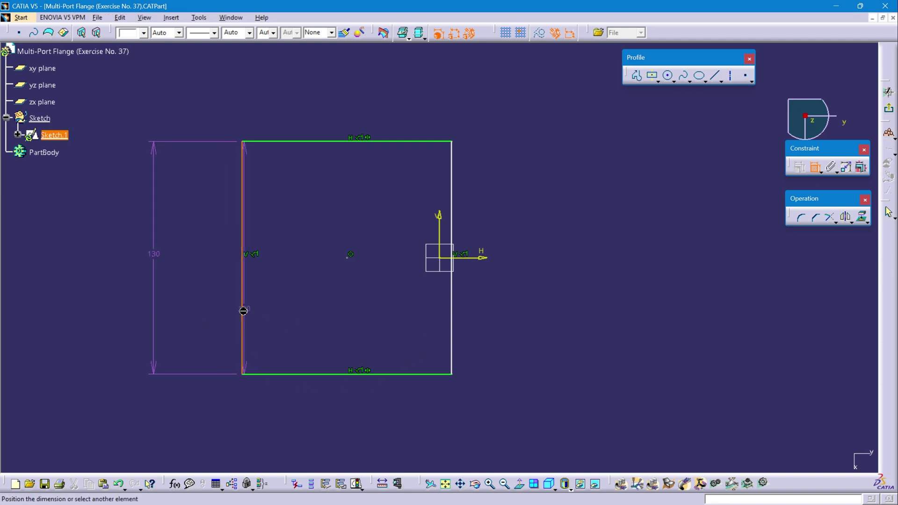
{"action": "left_click", "coordinate": [441, 228]}
{"action": "left_click", "coordinate": [348, 203]}
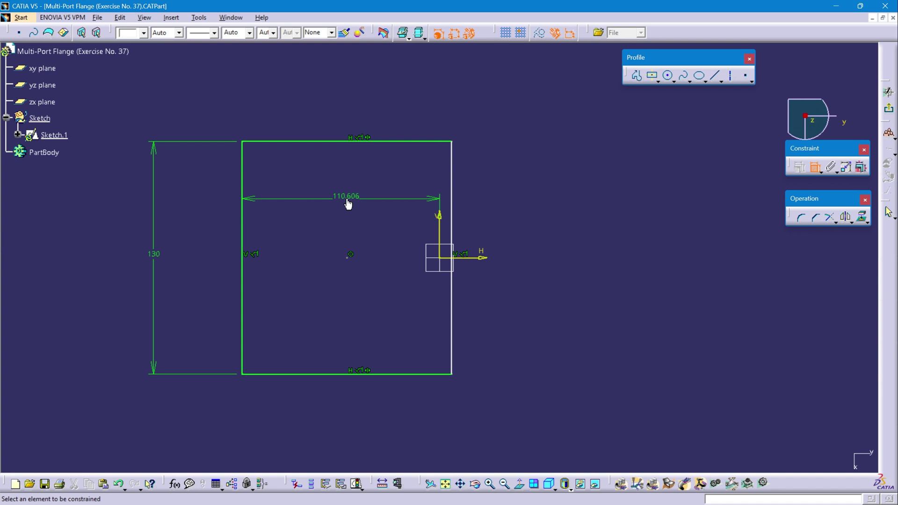
{"action": "left_click", "coordinate": [456, 220]}
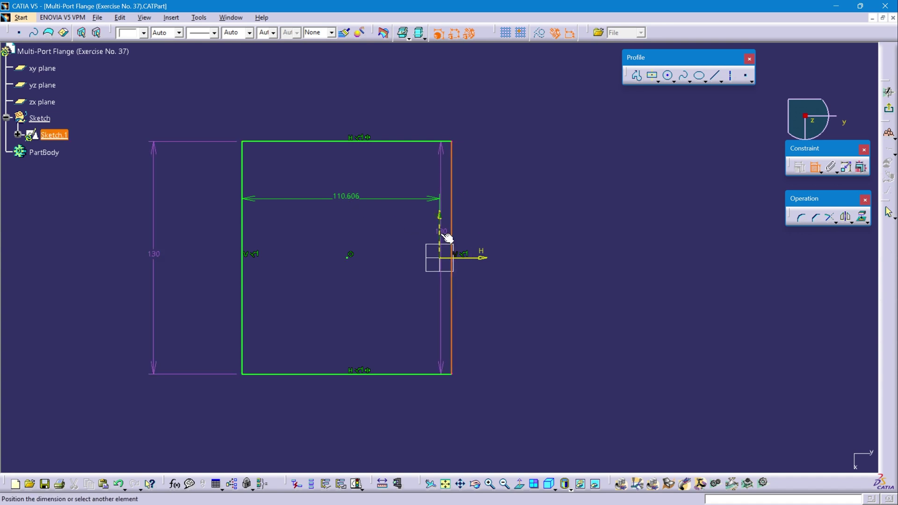
{"action": "left_click", "coordinate": [444, 235]}
{"action": "left_click", "coordinate": [493, 412]}
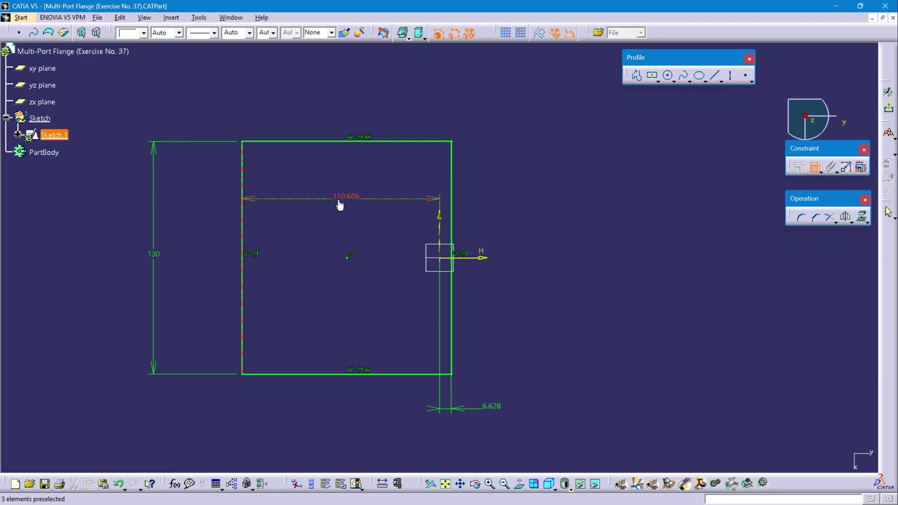
- Switch to the PDF drawing and box the 78.8 and 31.75 offset dimensions below the top view
{"action": "key", "text": "alt+Tab"}
{"action": "left_click_drag", "start_coordinate": [184, 360], "coordinate": [230, 388]}
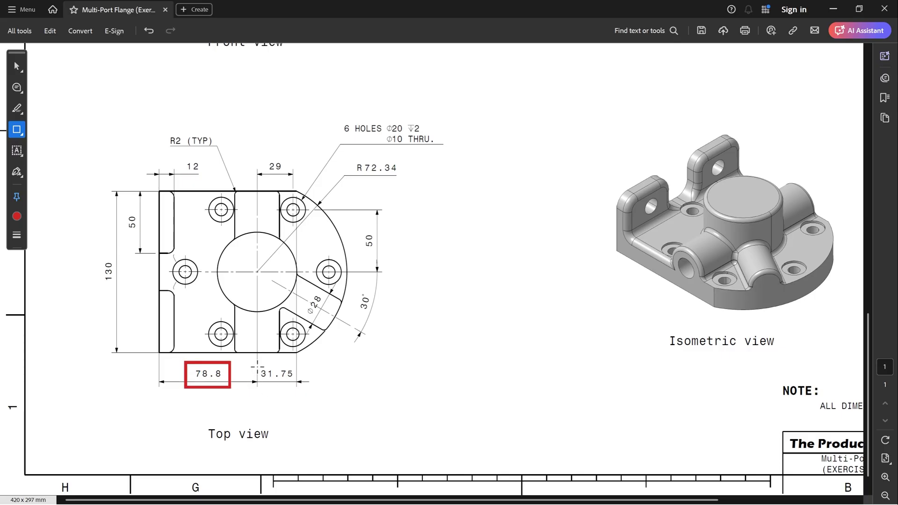
{"action": "mouse_move", "coordinate": [256, 363]}
{"action": "left_mouse_down"}
{"action": "mouse_move", "coordinate": [320, 397]}
{"action": "mouse_move", "coordinate": [309, 391]}
{"action": "left_mouse_up"}
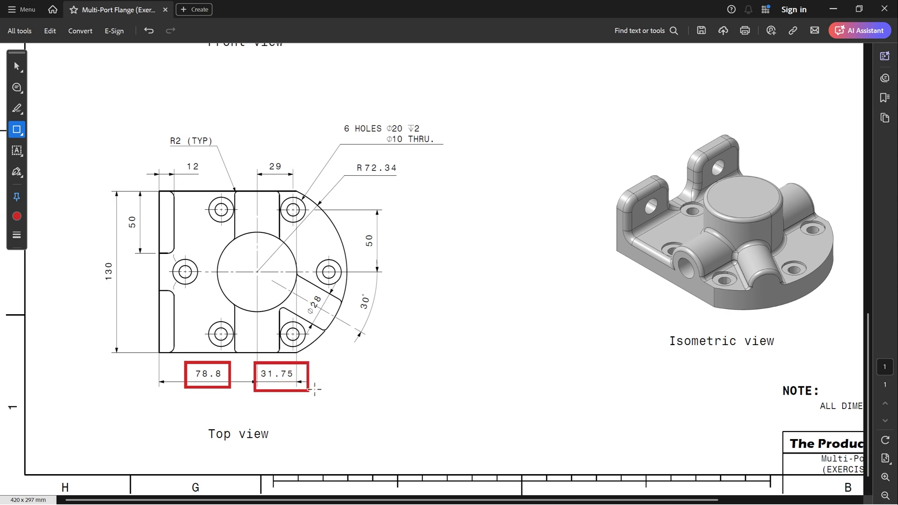
- Return to CATIA and set the left edge's offset from the vertical axis to 78.8 mm and the right edge's to 31.75 mm
{"action": "key", "text": "alt+Tab"}
{"action": "double_click", "coordinate": [351, 200]}
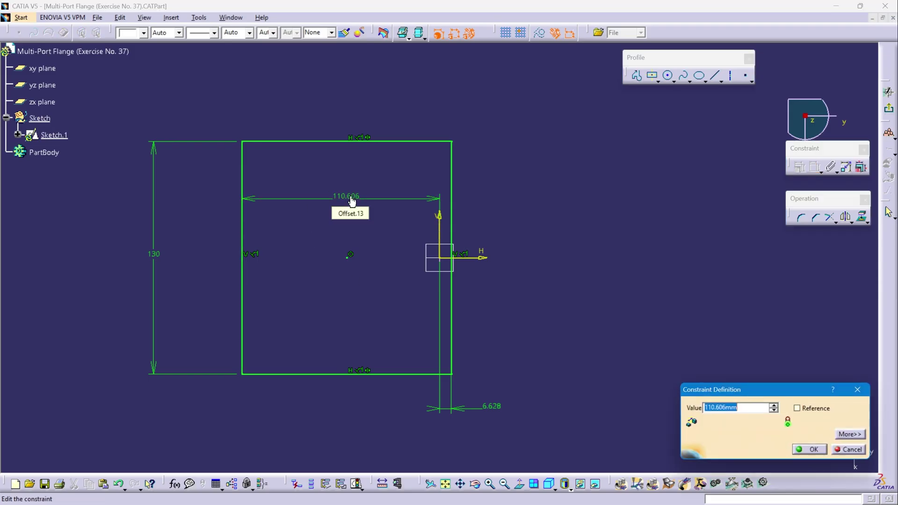
{"action": "type", "text": "78.8"}
{"action": "key", "text": "Return"}
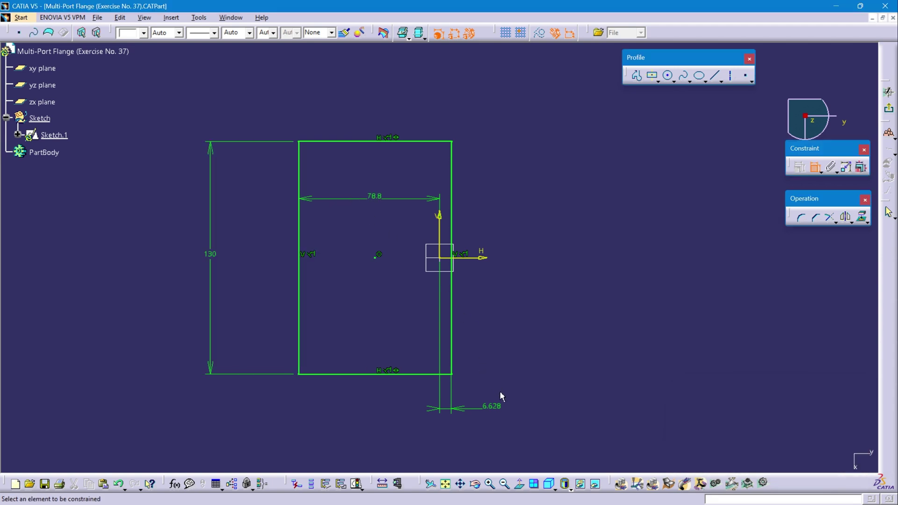
{"action": "double_click", "coordinate": [494, 407]}
{"action": "type", "text": "31.75"}
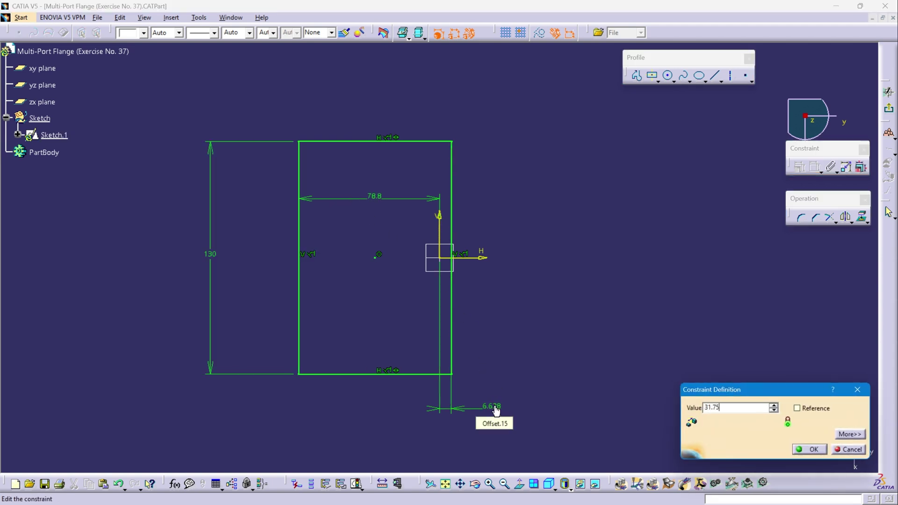
{"action": "key", "text": "Return"}
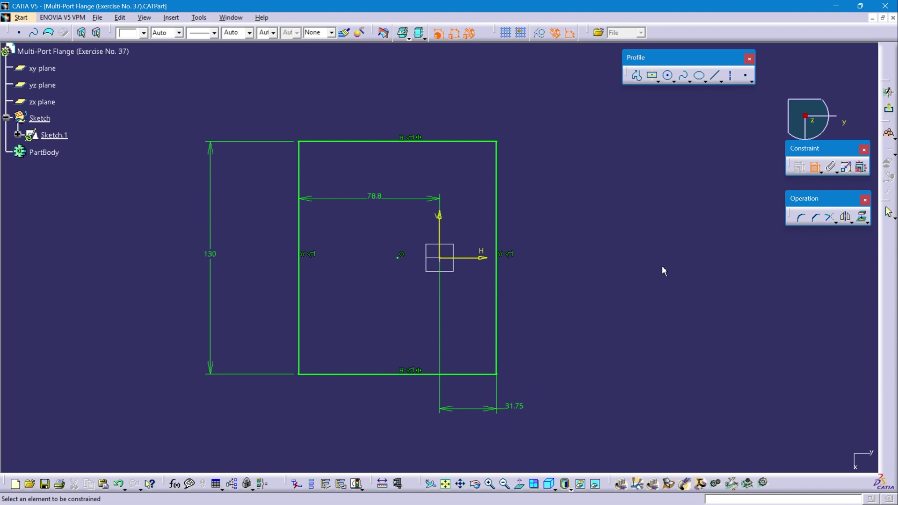
- Draw a three-point arc bulging outward between the upper and lower corners of the rectangle's right edge
{"action": "left_click", "coordinate": [816, 167]}
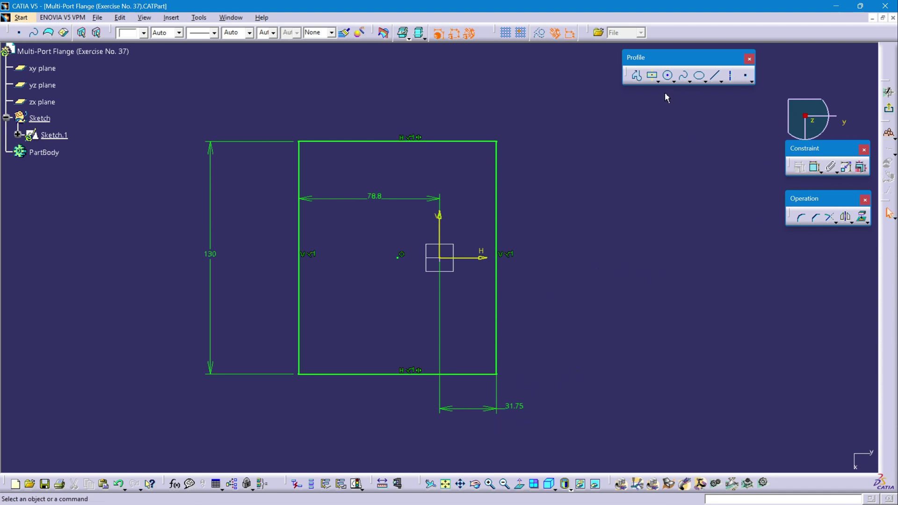
{"action": "left_click", "coordinate": [674, 82]}
{"action": "left_click", "coordinate": [763, 89]}
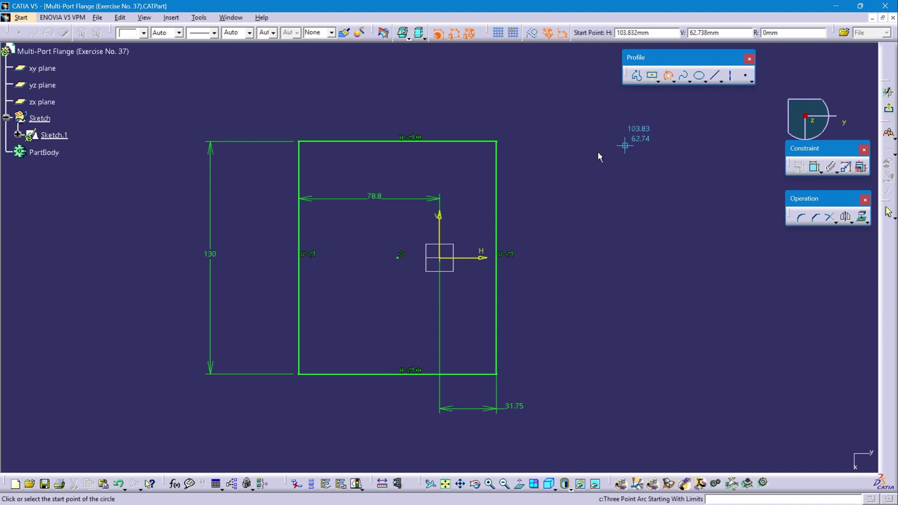
{"action": "left_click", "coordinate": [501, 142]}
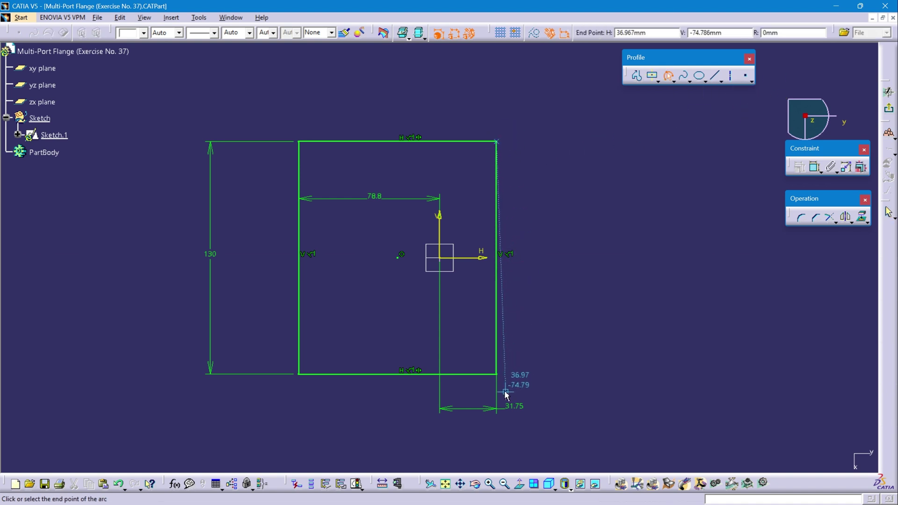
{"action": "left_click", "coordinate": [498, 375]}
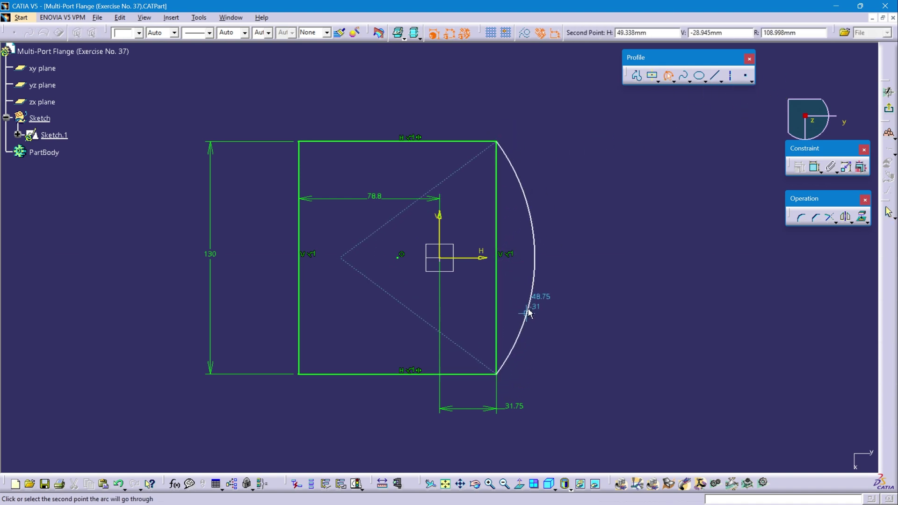
{"action": "left_click", "coordinate": [647, 258]}
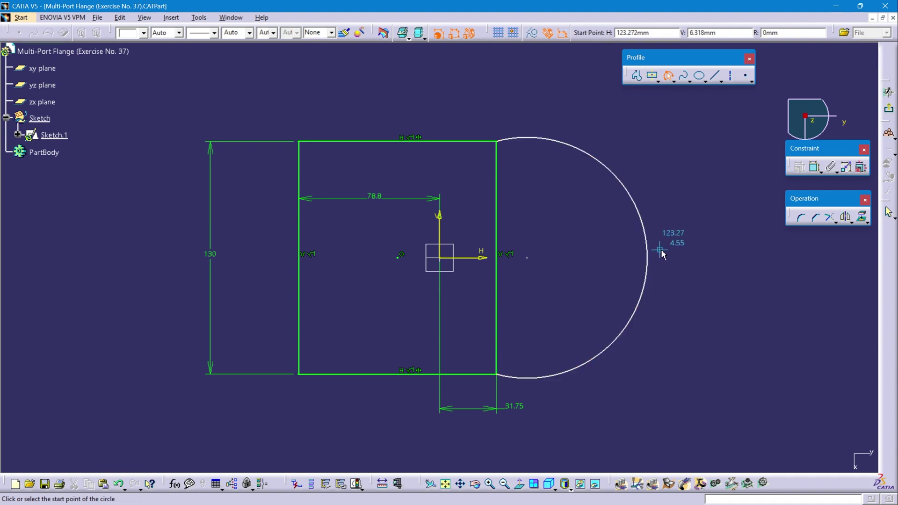
{"action": "key", "text": "Escape"}
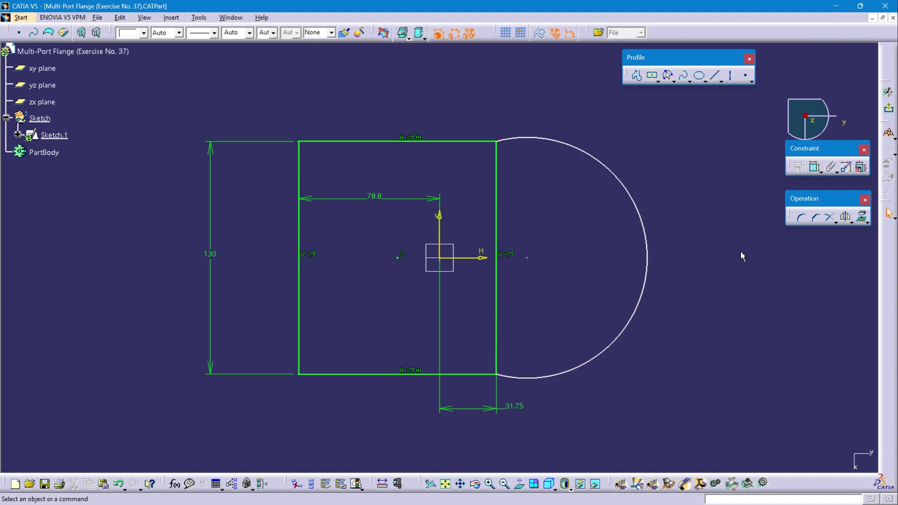
- Constrain the arc's center point to be coincident with the sketch origin
{"action": "left_click", "coordinate": [817, 168]}
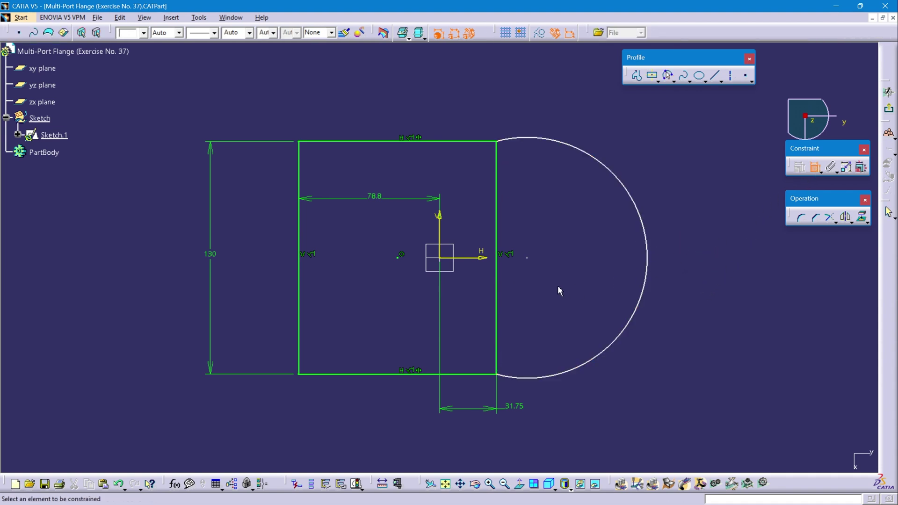
{"action": "left_click", "coordinate": [527, 258]}
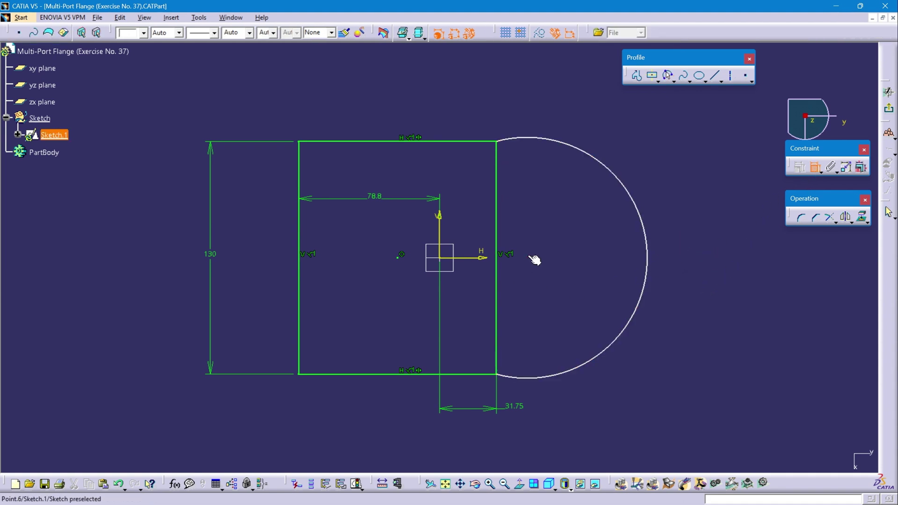
{"action": "left_click", "coordinate": [439, 258]}
{"action": "right_click", "coordinate": [544, 291]}
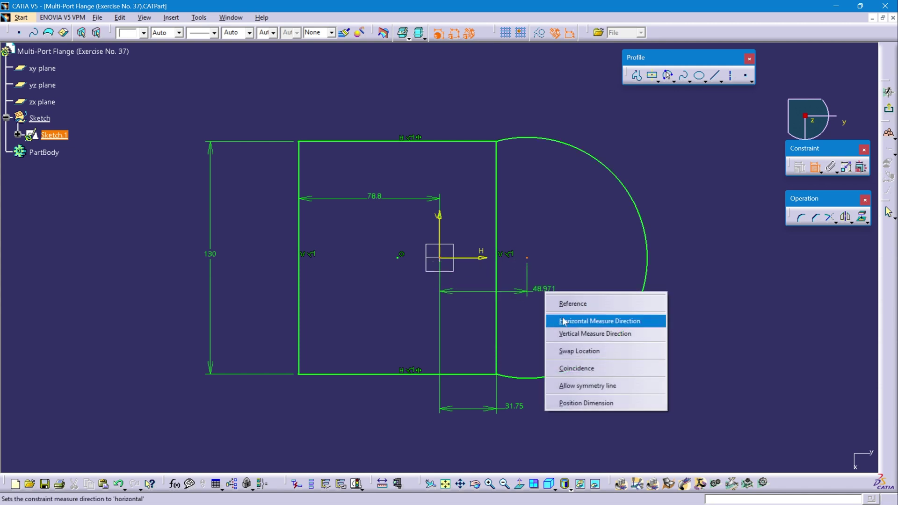
{"action": "left_click", "coordinate": [581, 369]}
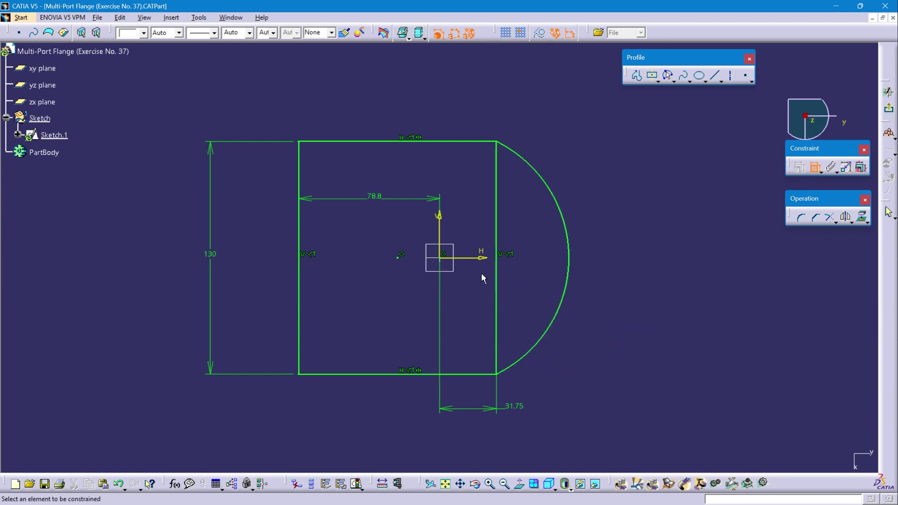
{"action": "left_click", "coordinate": [816, 168]}
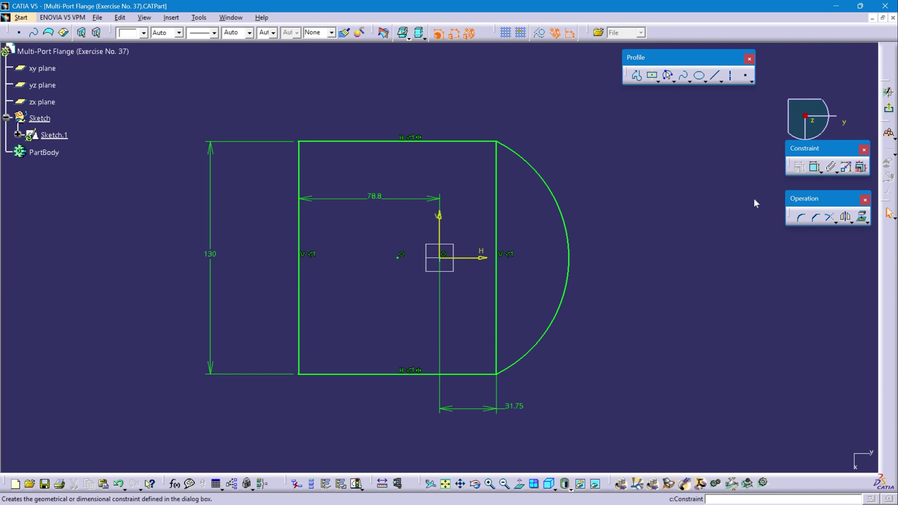
- Convert the rectangle's right edge into a construction line and exit the sketch
{"action": "left_click", "coordinate": [497, 215]}
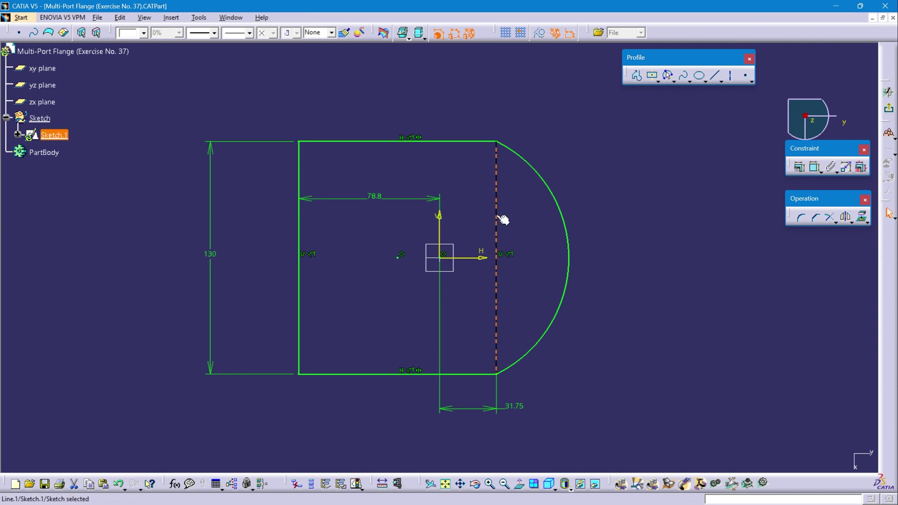
{"action": "left_click", "coordinate": [540, 32]}
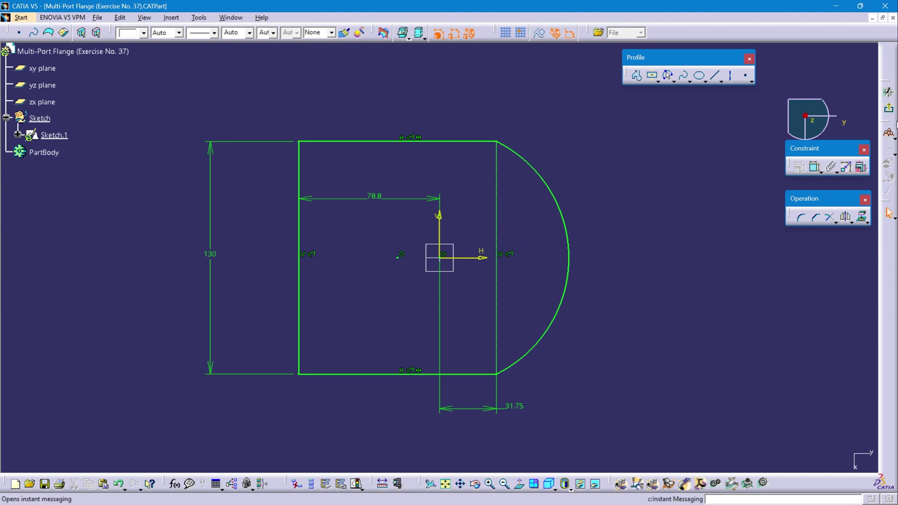
{"action": "left_click", "coordinate": [891, 114]}
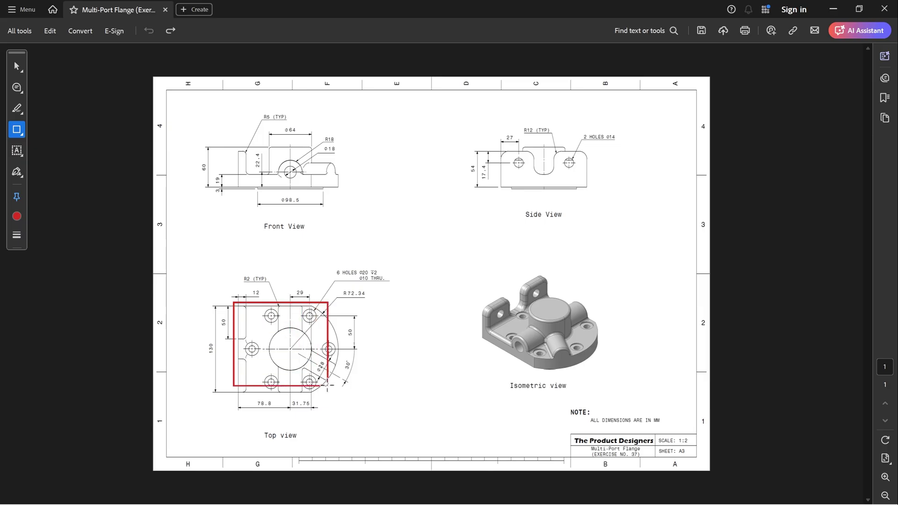
- In the PDF drawing, box the plate outline in the top view and the 19 thickness dimension in the front view
{"action": "left_click_drag", "start_coordinate": [329, 408], "coordinate": [341, 407]}
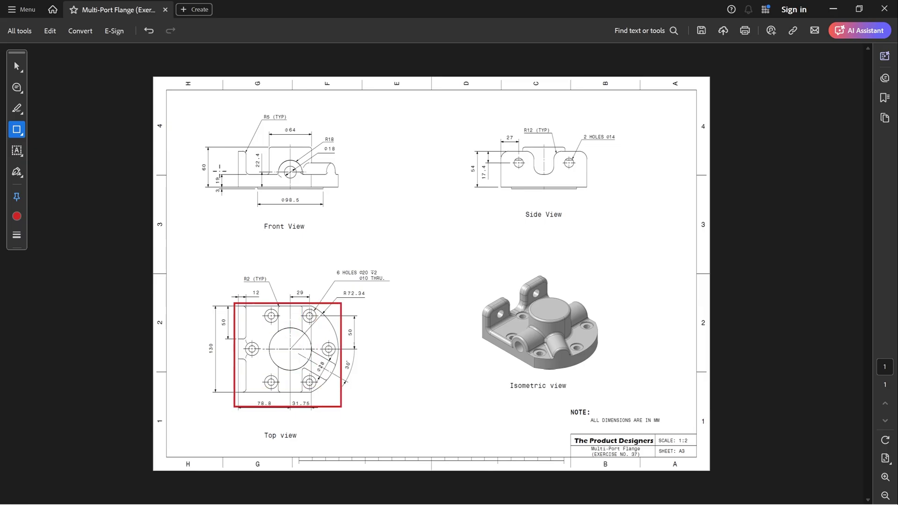
{"action": "left_click_drag", "start_coordinate": [223, 186], "coordinate": [229, 188]}
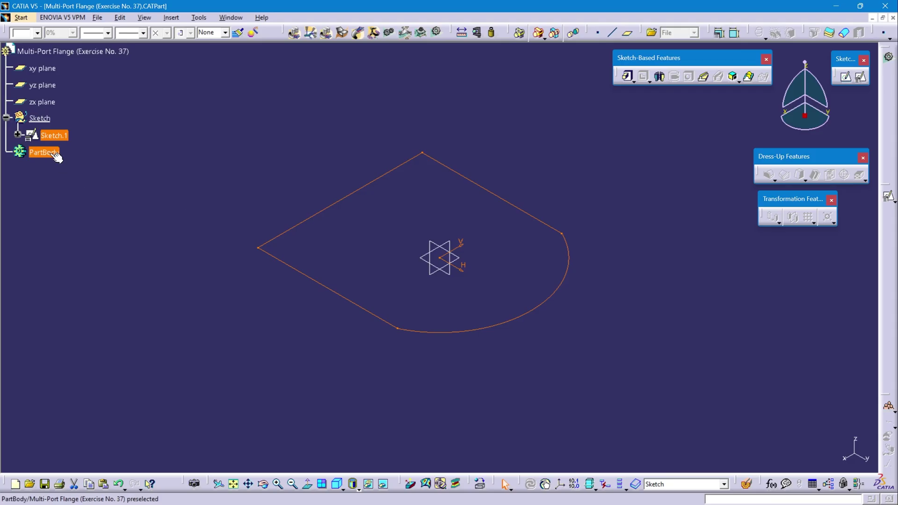
- Return to CATIA, make PartBody the active work object and pad Sketch.1 to a length of 19 mm
{"action": "left_click", "coordinate": [44, 153]}
{"action": "right_click", "coordinate": [48, 152]}
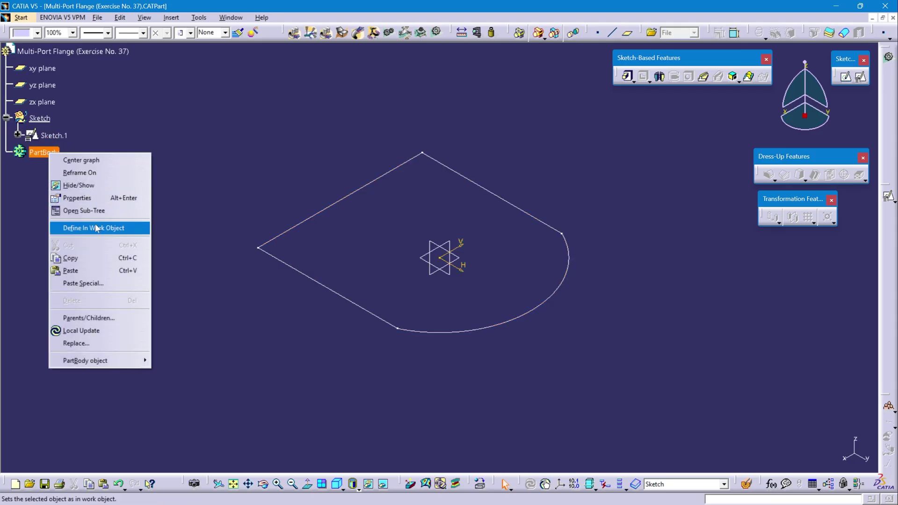
{"action": "left_click", "coordinate": [95, 229]}
{"action": "left_click", "coordinate": [54, 135]}
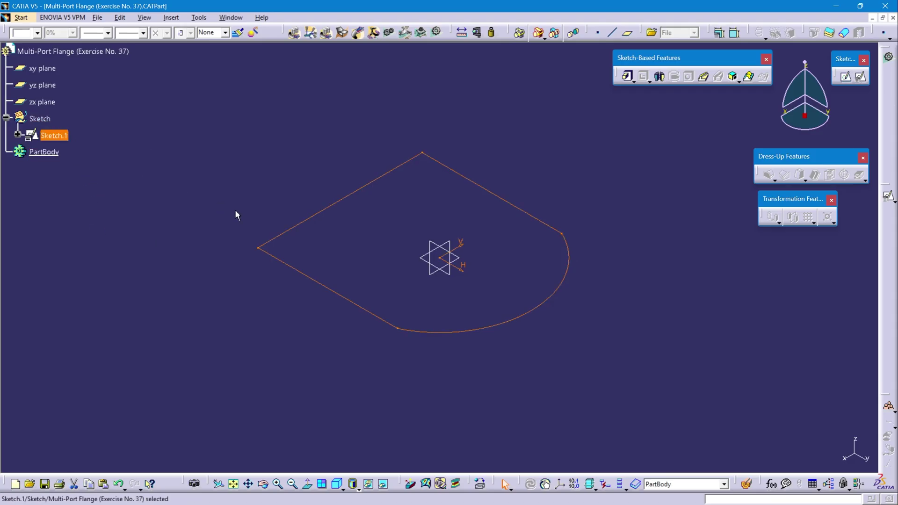
{"action": "left_click", "coordinate": [627, 77]}
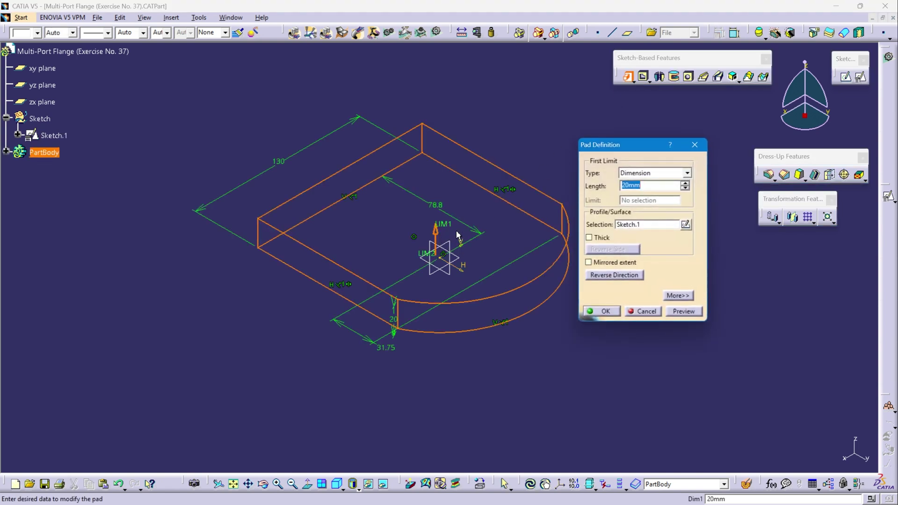
{"action": "type", "text": "19"}
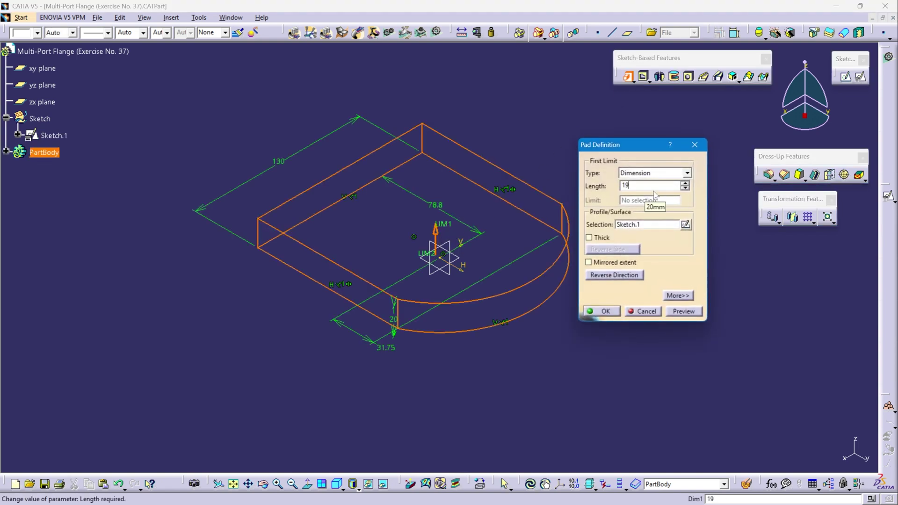
{"action": "key", "text": "Return"}
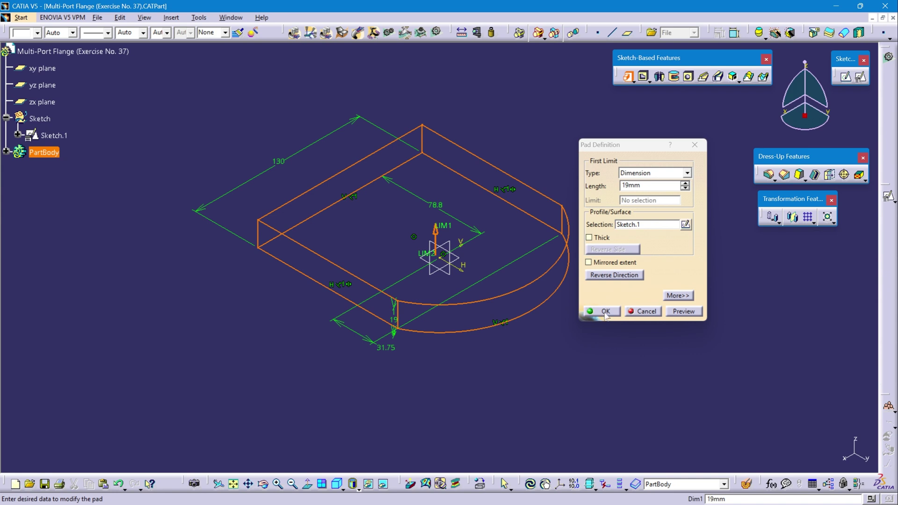
{"action": "left_click", "coordinate": [605, 311]}
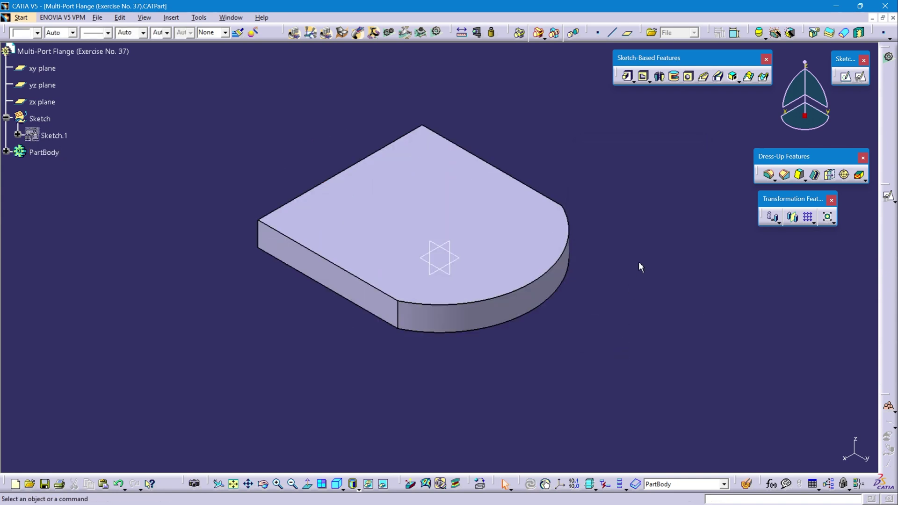
- Switch to the PDF drawing and box the Ø98.5 dimension below the front view
{"action": "key", "text": "alt+Tab"}
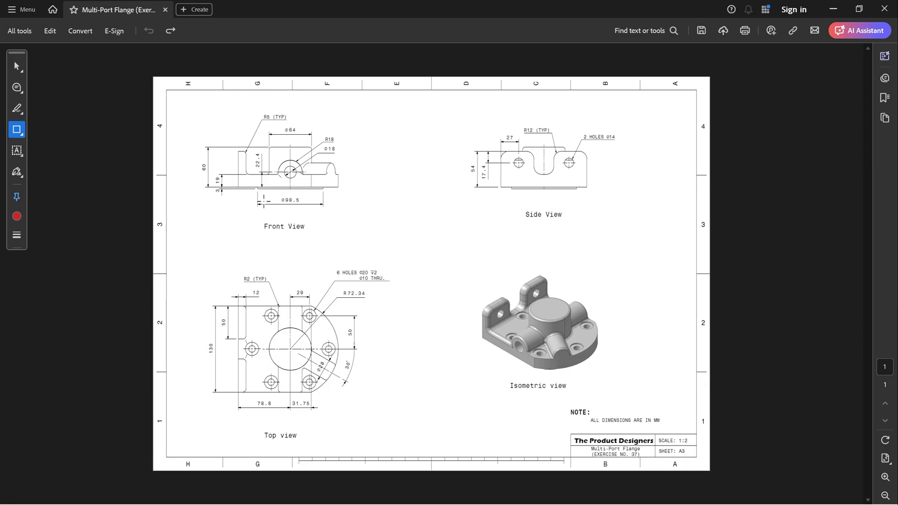
{"action": "left_click_drag", "start_coordinate": [295, 201], "coordinate": [307, 204]}
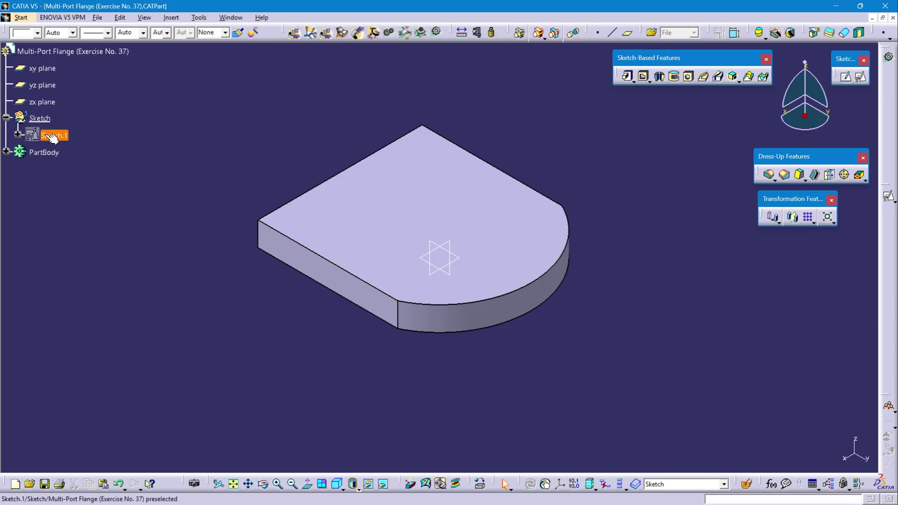
- Return to CATIA, make the Sketch set the work object, and create a positioned sketch on the xy plane with H reversed and the axes swapped
{"action": "right_click", "coordinate": [41, 120]}
{"action": "left_click", "coordinate": [86, 196]}
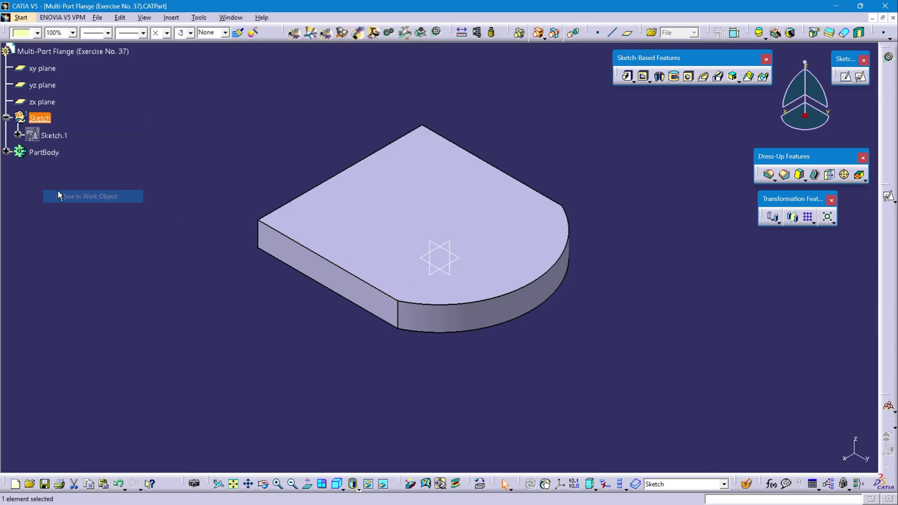
{"action": "left_click", "coordinate": [47, 71]}
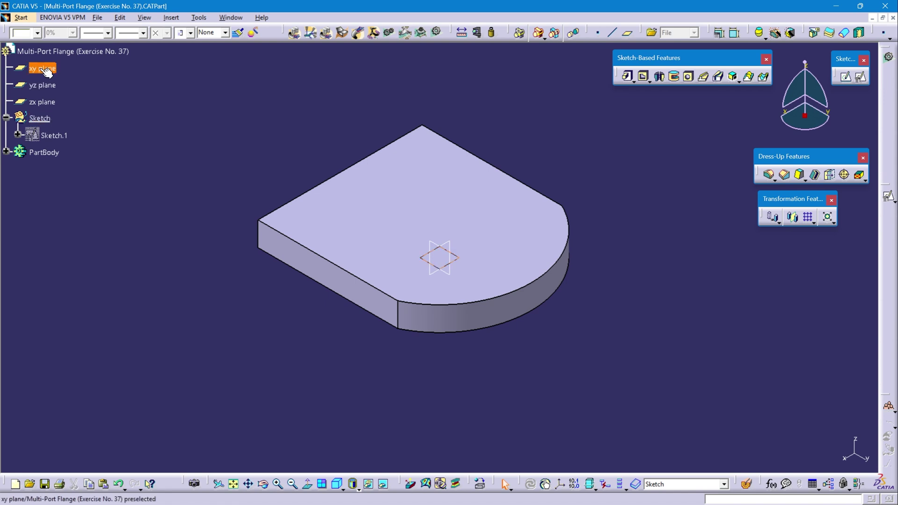
{"action": "left_click", "coordinate": [861, 76]}
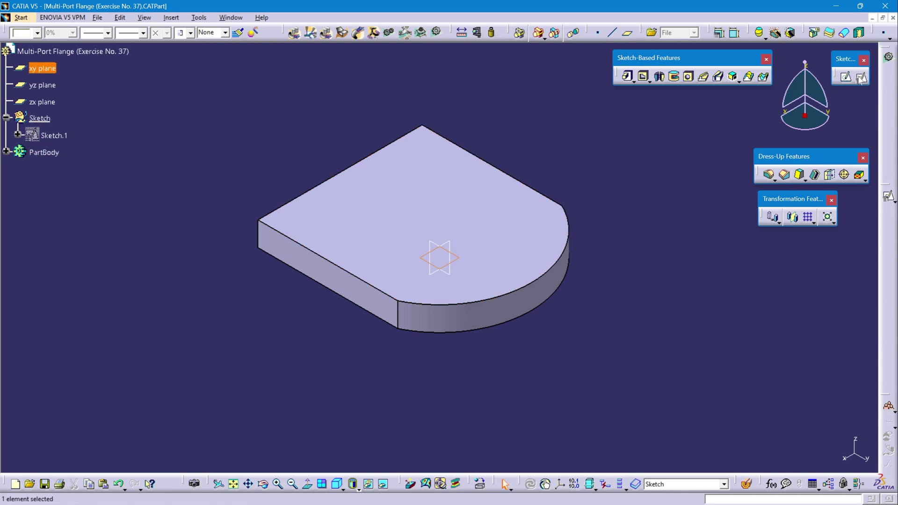
{"action": "left_click", "coordinate": [762, 440]}
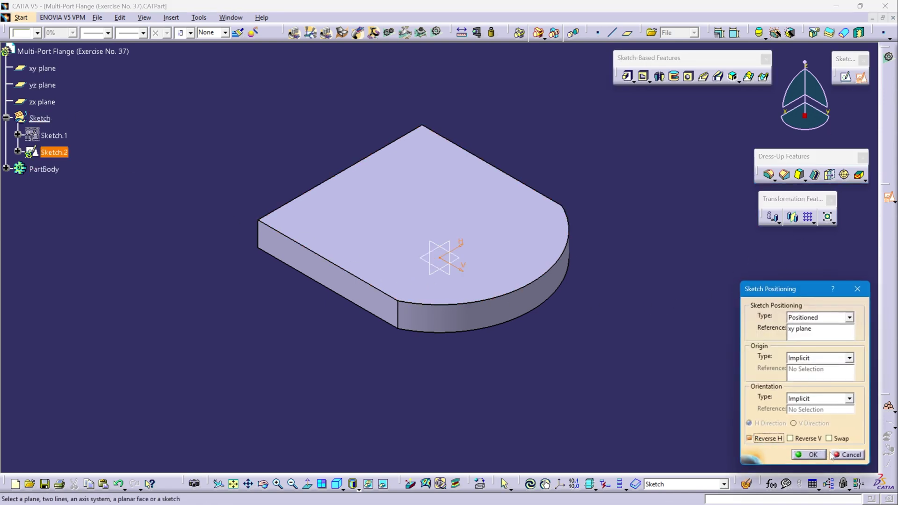
{"action": "left_click", "coordinate": [817, 455]}
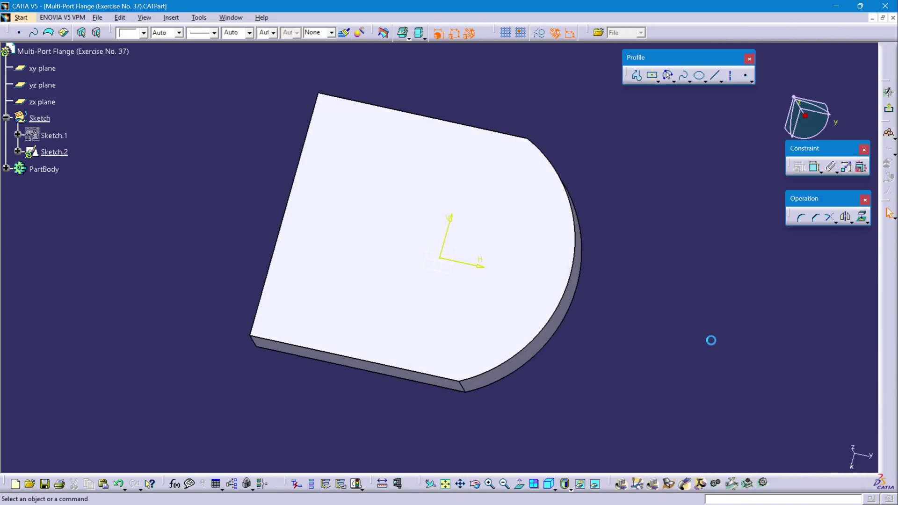
- Draw a circle of about 42 mm radius centered on the sketch origin
{"action": "left_click", "coordinate": [705, 81]}
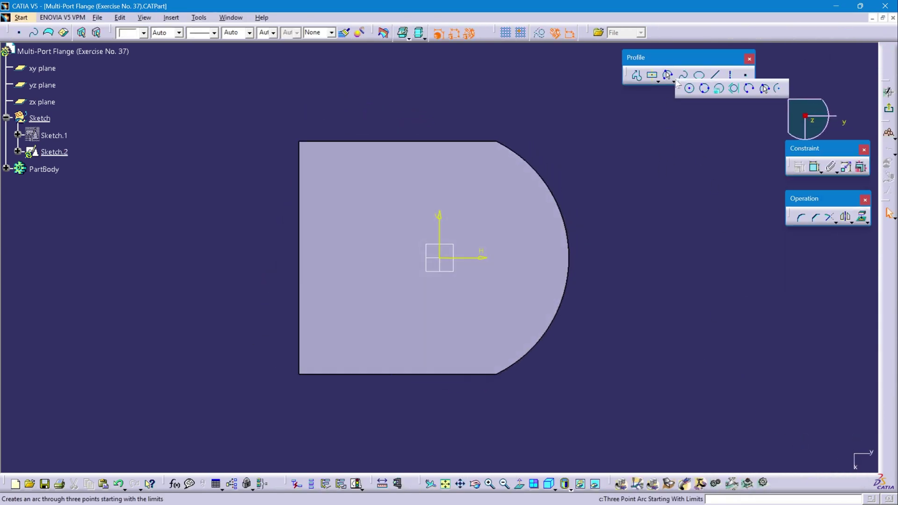
{"action": "left_click", "coordinate": [689, 88]}
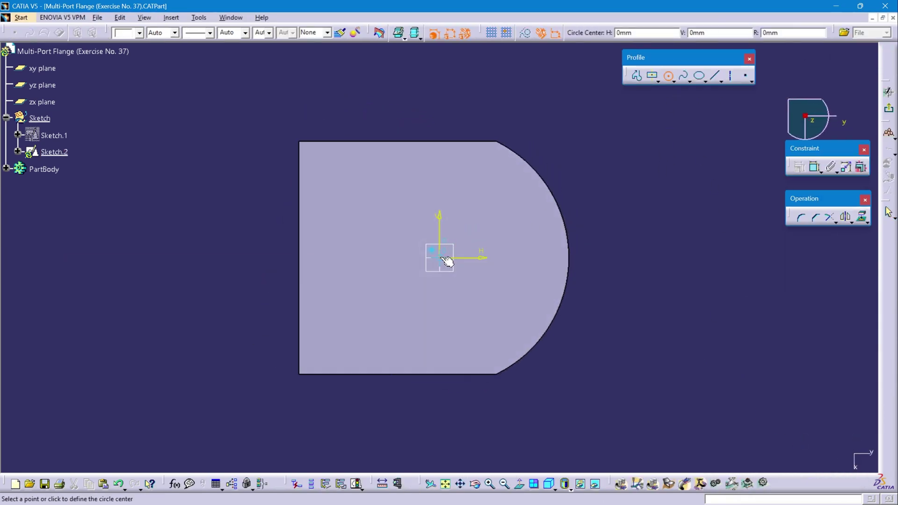
{"action": "left_click", "coordinate": [442, 259]}
{"action": "left_click", "coordinate": [471, 190]}
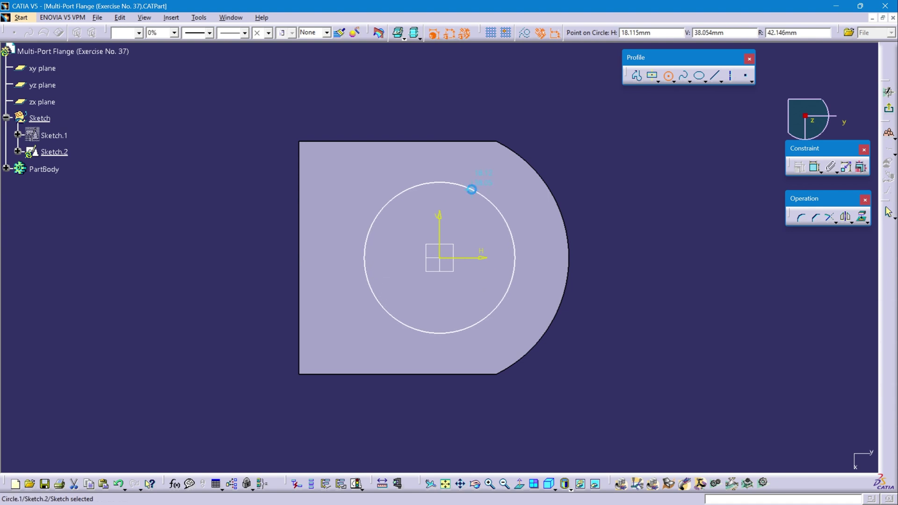
- Constrain the circle's diameter to 98.5 mm and exit the sketch
{"action": "left_click", "coordinate": [817, 169]}
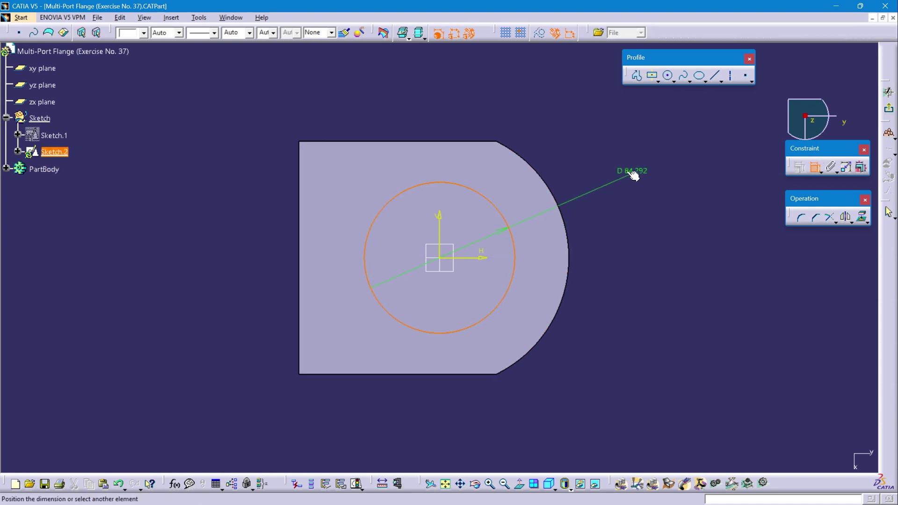
{"action": "left_click", "coordinate": [616, 169]}
{"action": "double_click", "coordinate": [615, 165]}
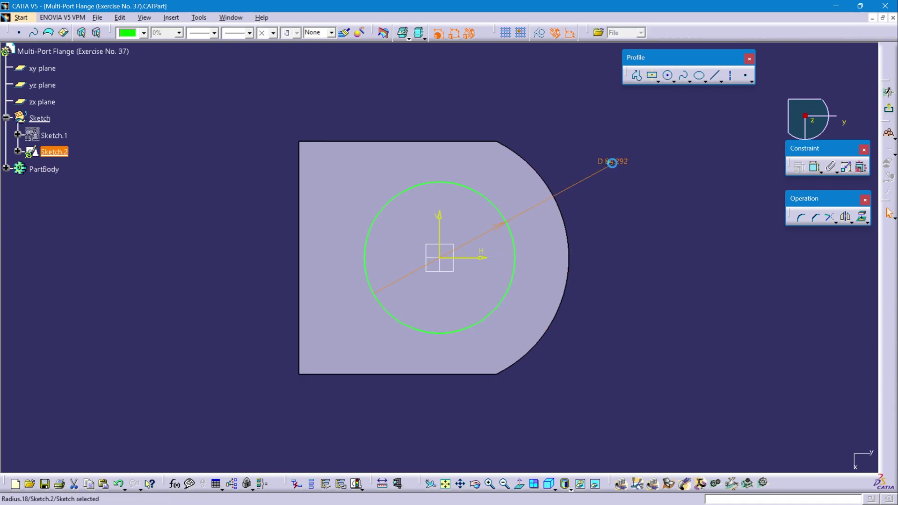
{"action": "type", "text": "98"}
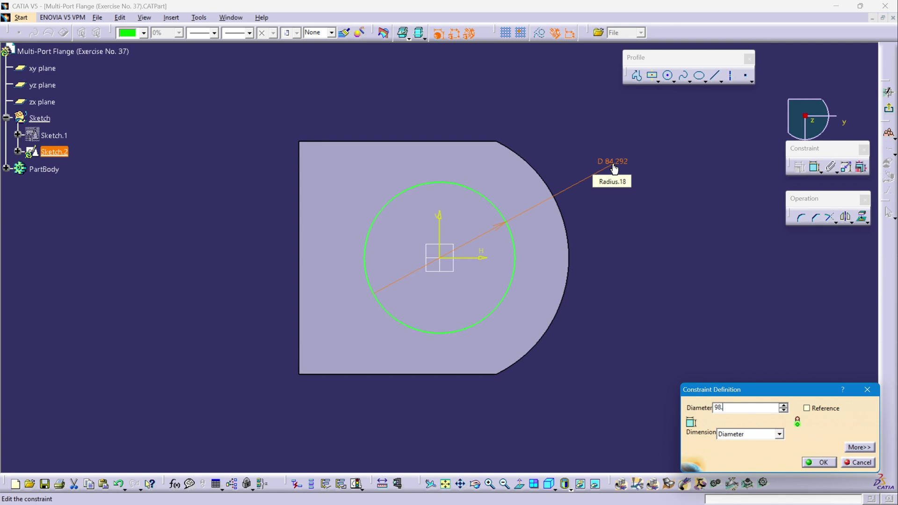
{"action": "type", "text": ".5"}
{"action": "key", "text": "Return"}
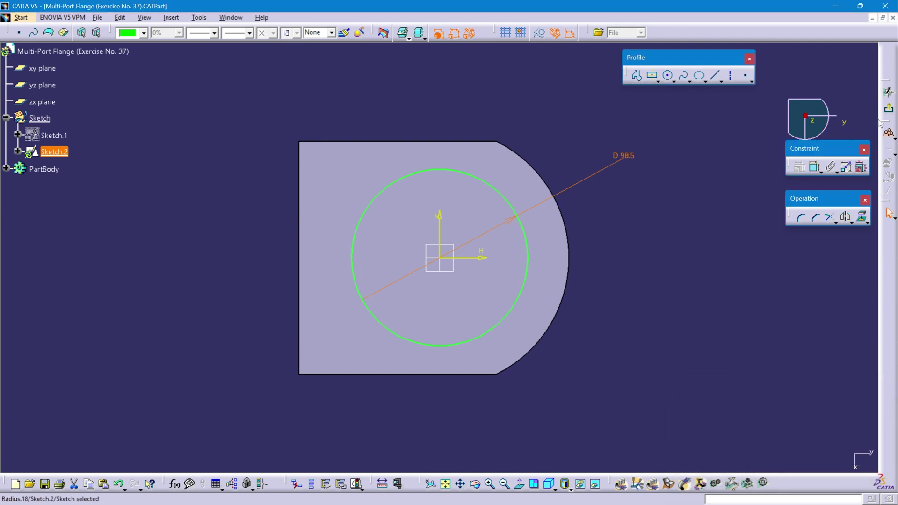
{"action": "left_click", "coordinate": [889, 108]}
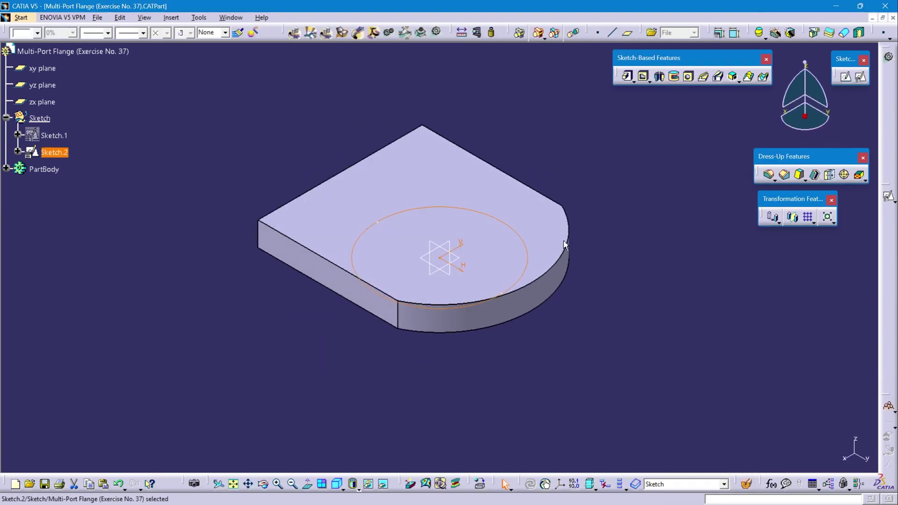
- Make PartBody the active work object, pad Sketch.2 by 3 mm in the reversed direction below the plate, and inspect the underside
{"action": "right_click", "coordinate": [45, 169]}
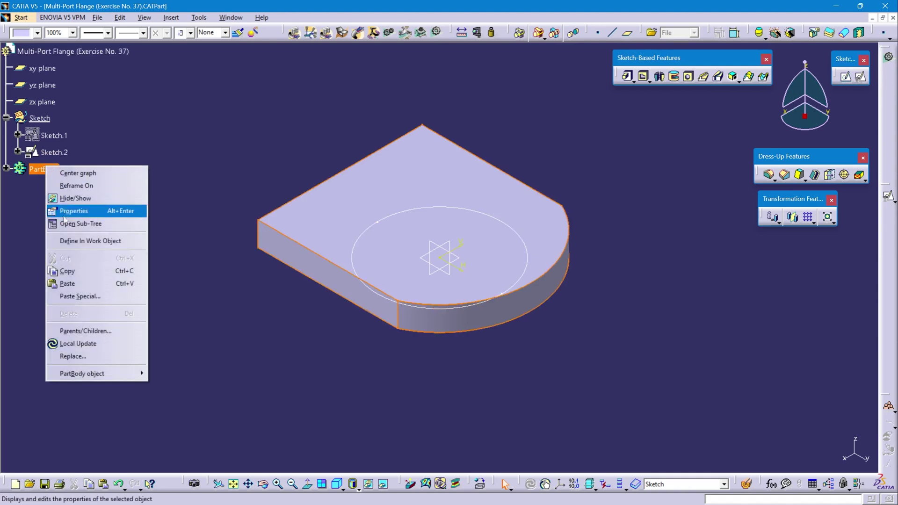
{"action": "left_click", "coordinate": [74, 241]}
{"action": "left_click", "coordinate": [54, 152]}
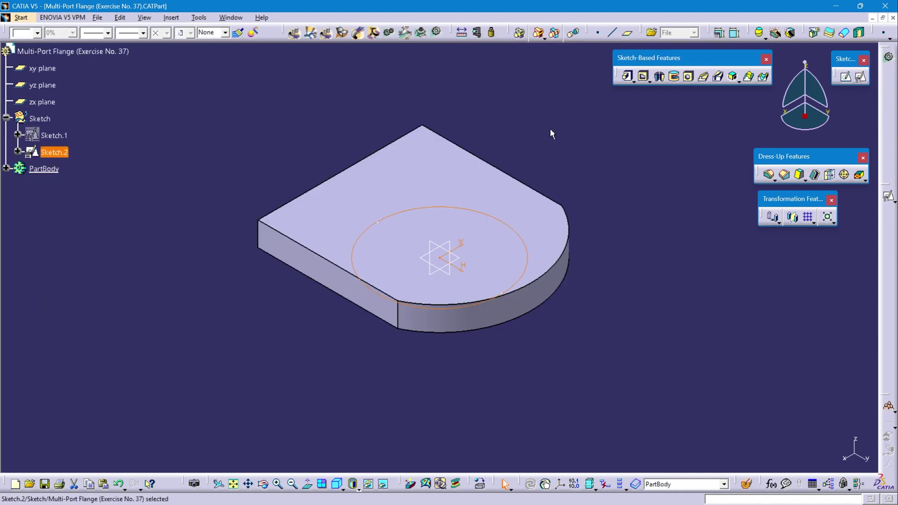
{"action": "left_click", "coordinate": [627, 77]}
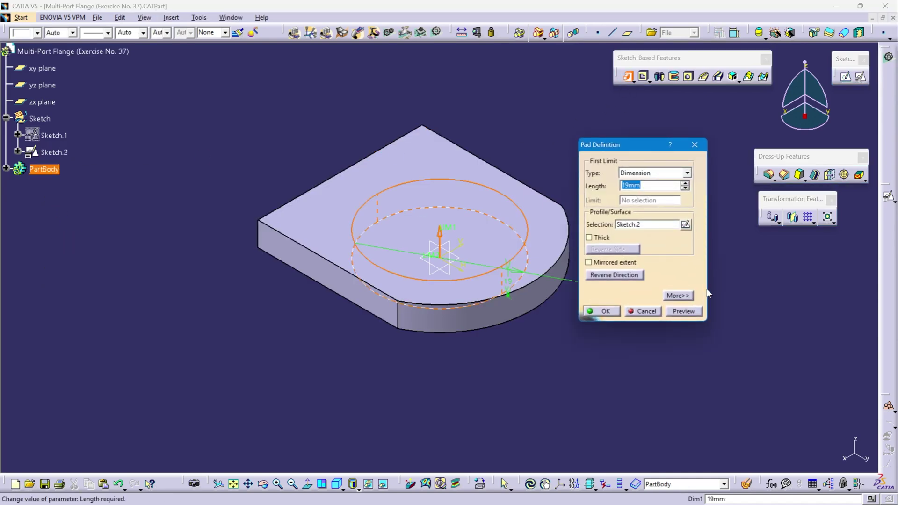
{"action": "type", "text": "3"}
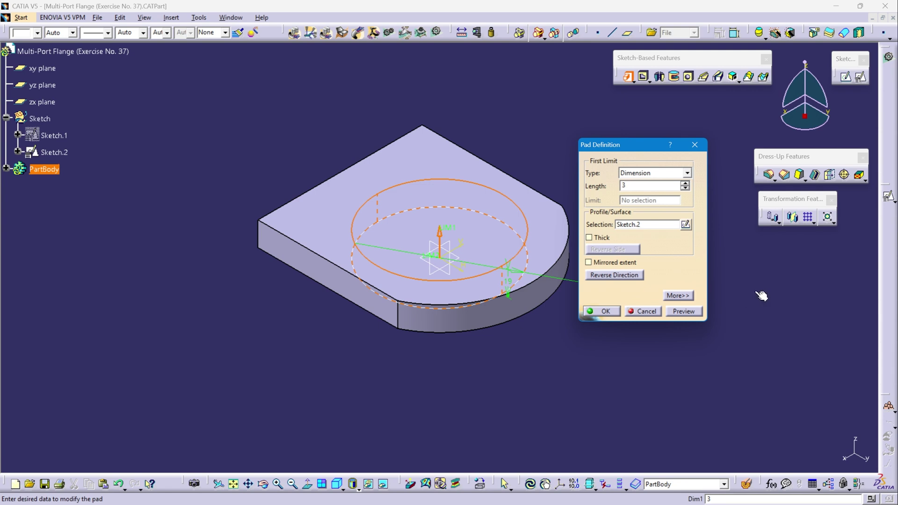
{"action": "left_click", "coordinate": [761, 295]}
{"action": "left_click", "coordinate": [608, 276]}
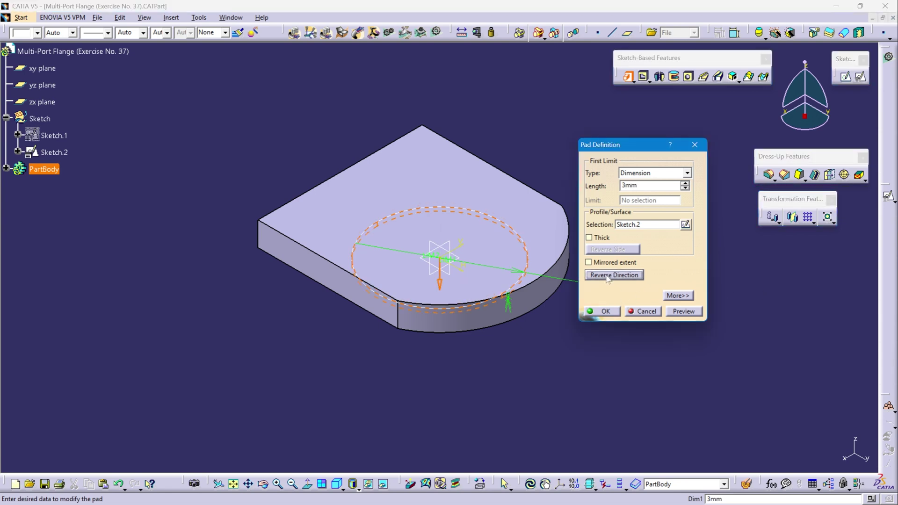
{"action": "left_click", "coordinate": [605, 311]}
{"action": "middle_click_drag", "start_coordinate": [450, 355], "coordinate": [407, 224]}
{"action": "left_click", "coordinate": [337, 483]}
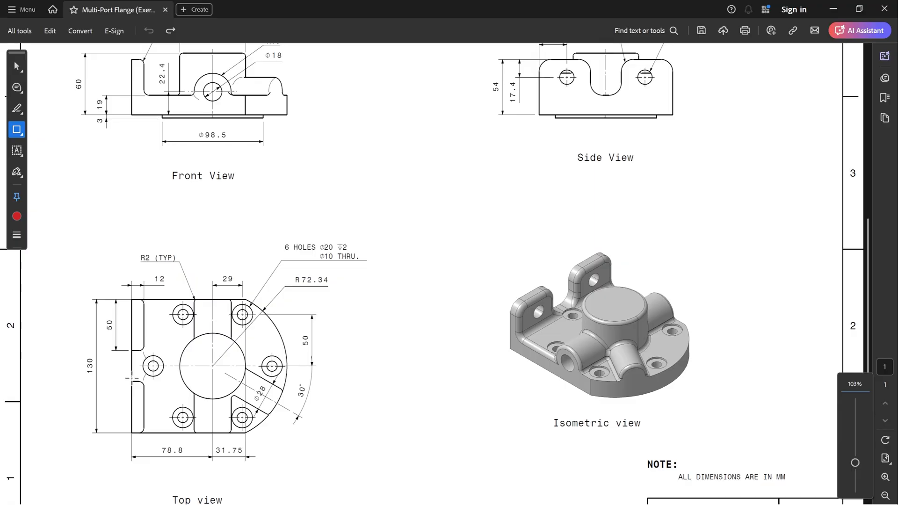
- Switch to the PDF drawing and box the upper-left lug in the top view with its 50 and 12 dimensions, plus the side view's 54
{"action": "left_click_drag", "start_coordinate": [134, 307], "coordinate": [145, 353]}
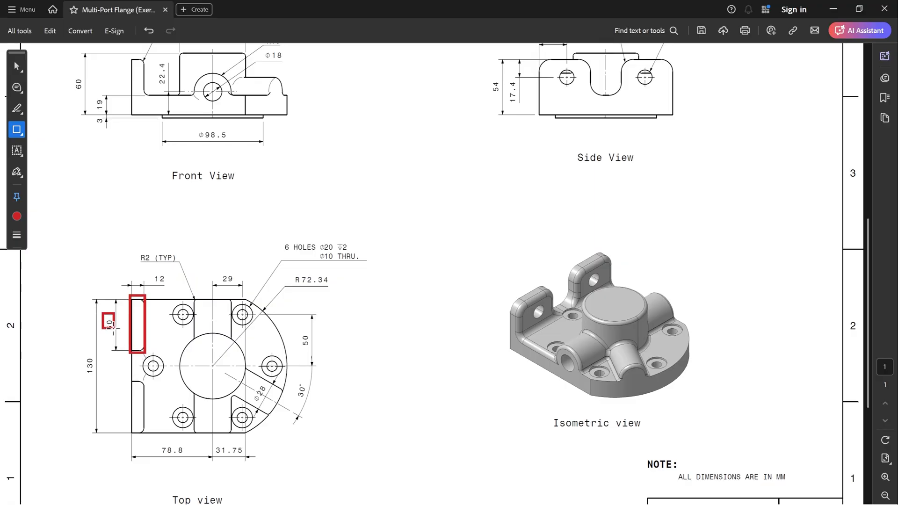
{"action": "left_click_drag", "start_coordinate": [113, 328], "coordinate": [116, 337]}
{"action": "left_click_drag", "start_coordinate": [150, 269], "coordinate": [172, 285]}
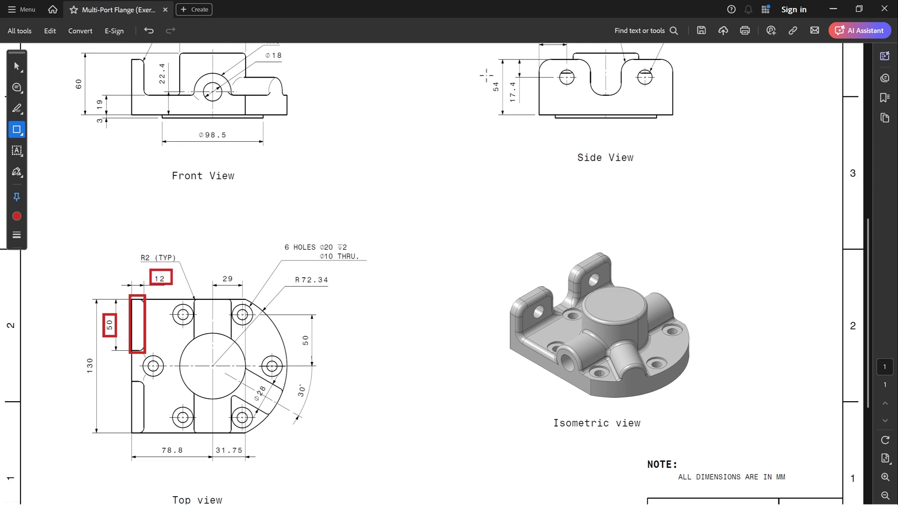
{"action": "mouse_move", "coordinate": [487, 77]}
{"action": "left_mouse_down"}
{"action": "mouse_move", "coordinate": [517, 98]}
{"action": "mouse_move", "coordinate": [505, 99]}
{"action": "left_mouse_up"}
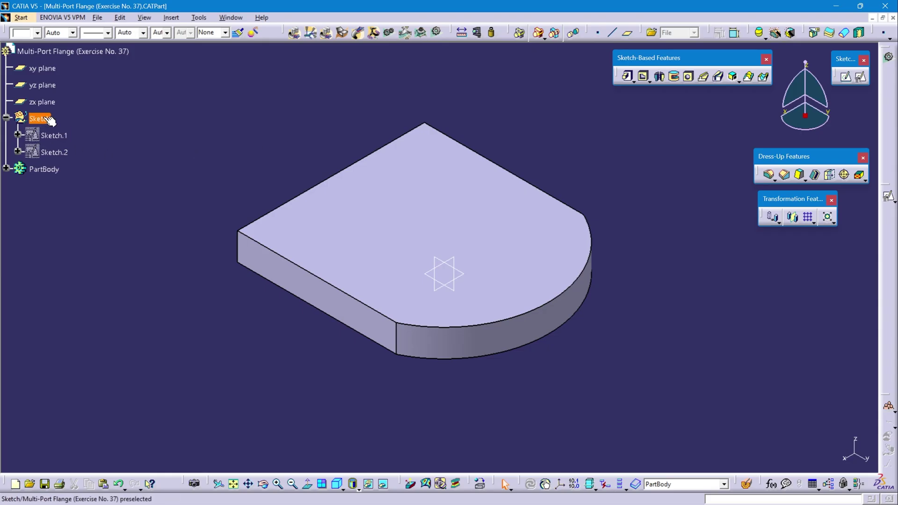
- Return to CATIA, make the Sketch set the work object, and create another positioned sketch on the xy plane with H reversed and axes swapped
{"action": "right_click", "coordinate": [38, 119]}
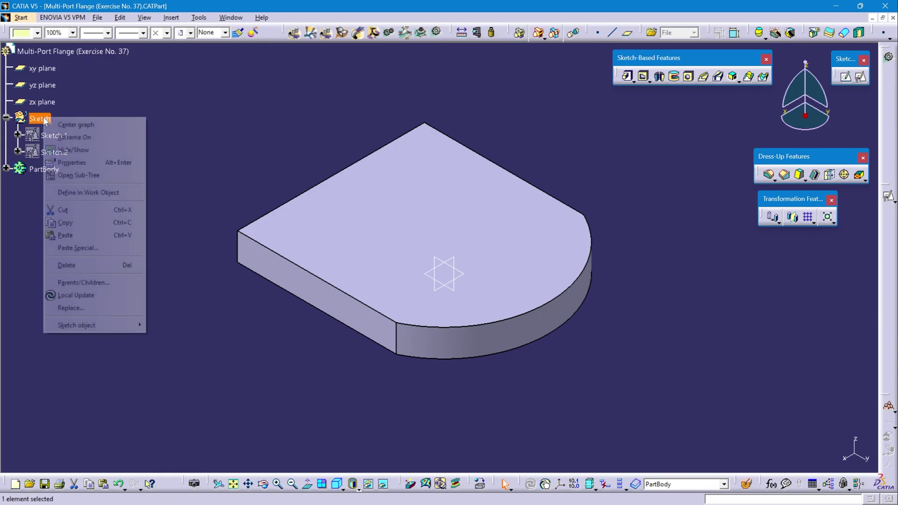
{"action": "left_click", "coordinate": [75, 192]}
{"action": "left_click", "coordinate": [40, 69]}
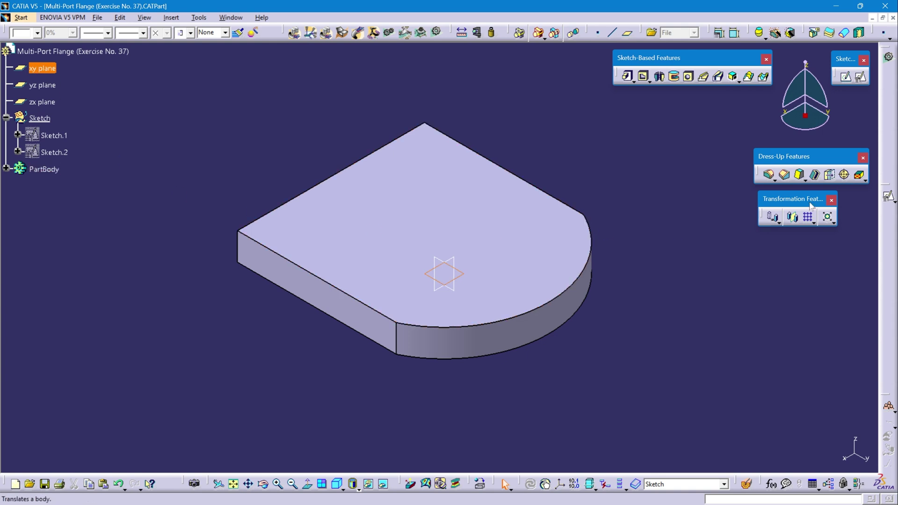
{"action": "left_click", "coordinate": [861, 76]}
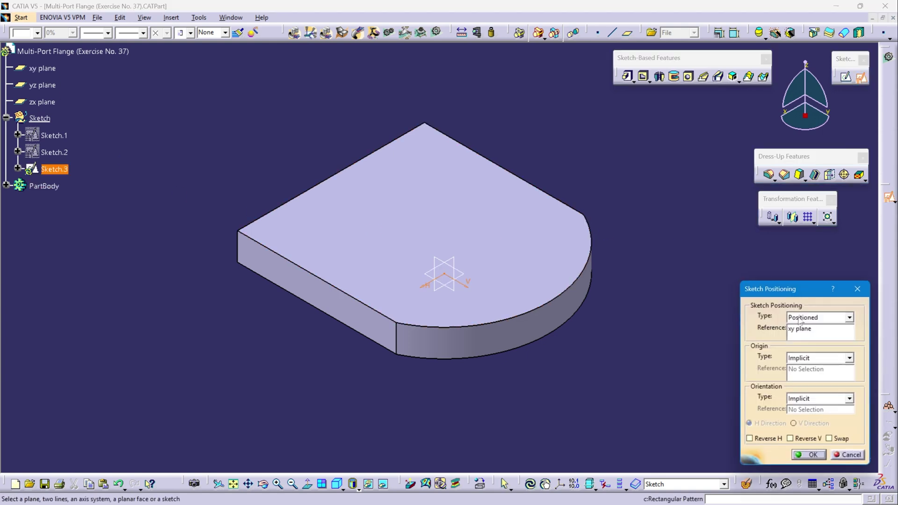
{"action": "left_click", "coordinate": [758, 440]}
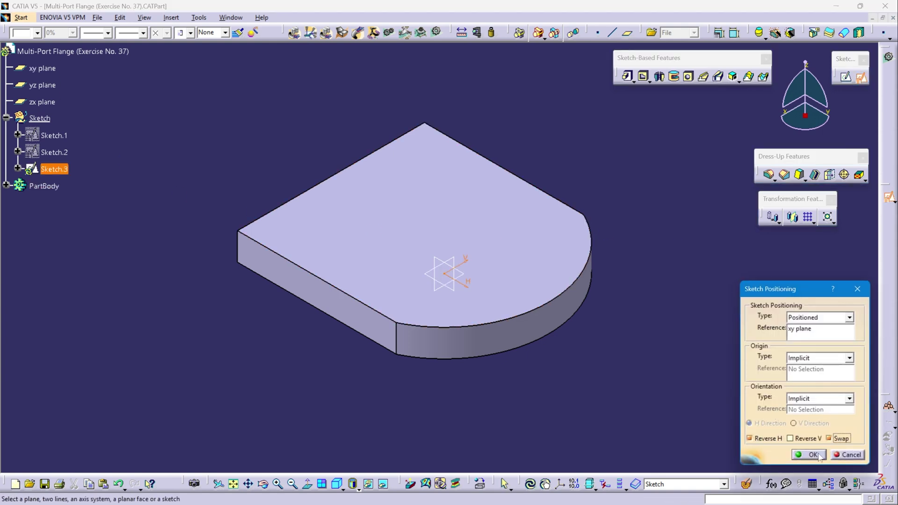
{"action": "left_click", "coordinate": [819, 455]}
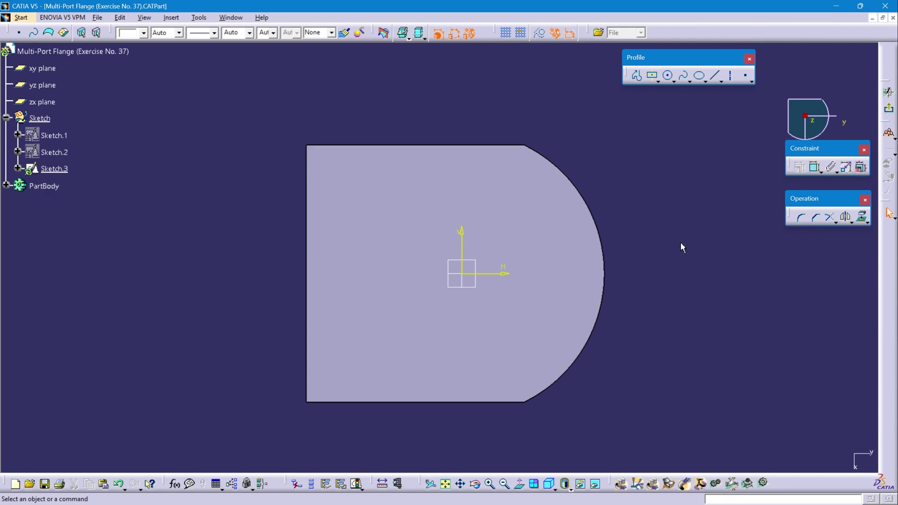
- Draw an upright rectangle about 22 mm wide and 47 mm high outside the plate, beyond its straight left edge
{"action": "left_click", "coordinate": [658, 81]}
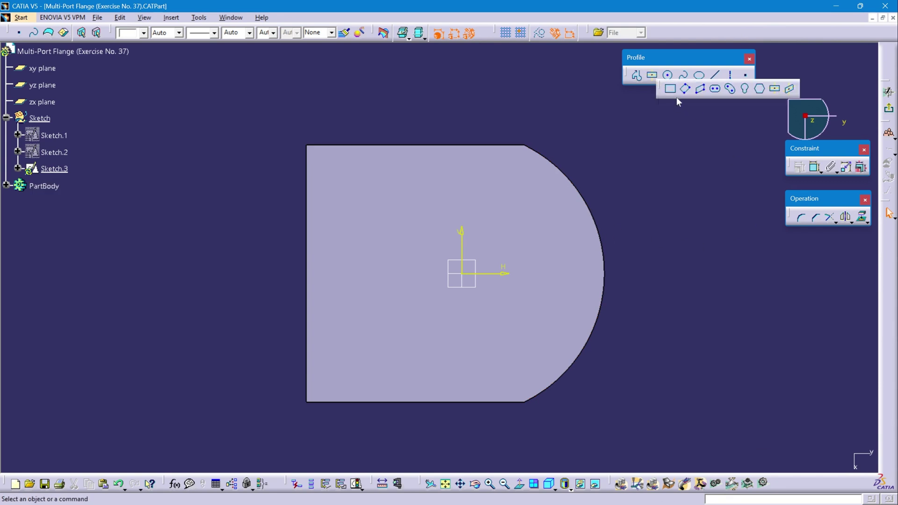
{"action": "left_click", "coordinate": [672, 91]}
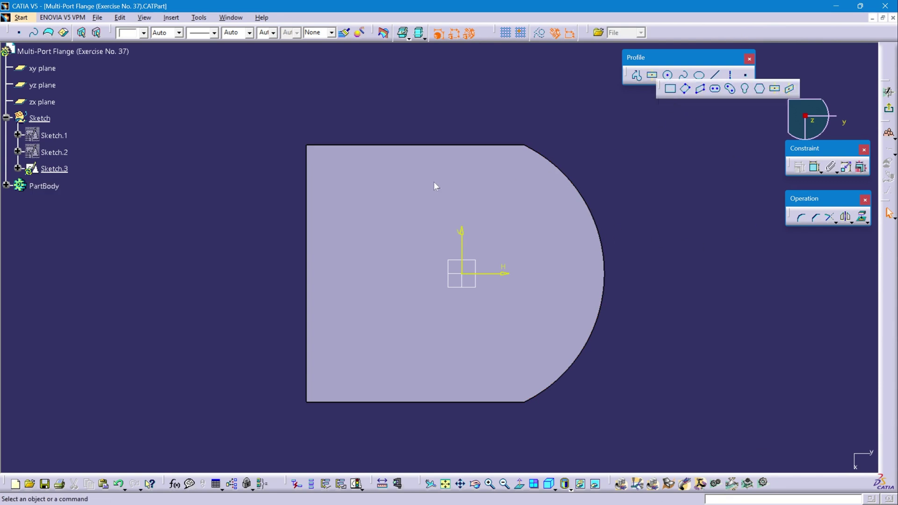
{"action": "left_click", "coordinate": [184, 145]}
{"action": "left_click", "coordinate": [228, 238]}
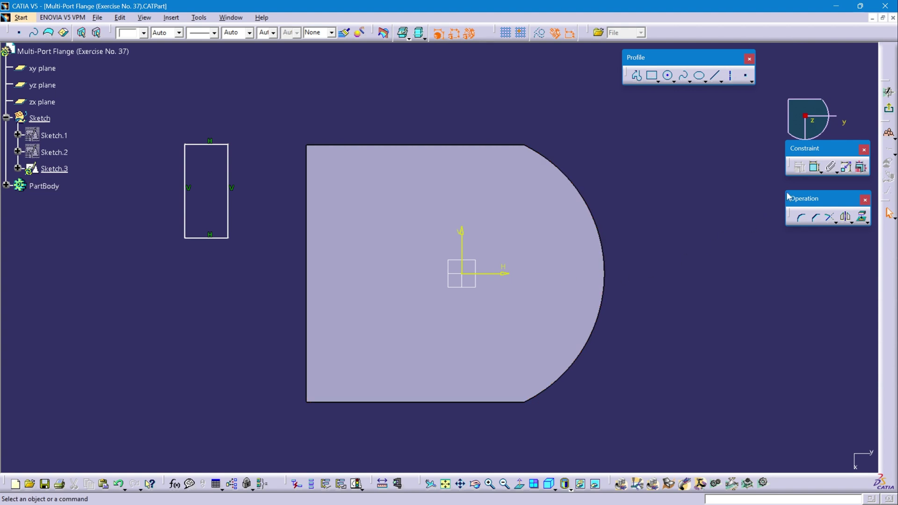
- Constrain the rectangle's width to 12 mm and its height to 50 mm
{"action": "left_click", "coordinate": [815, 167]}
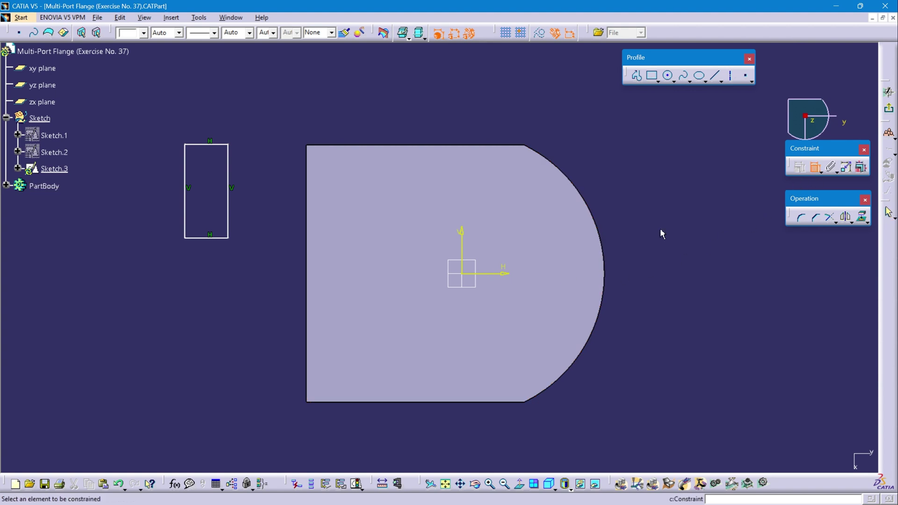
{"action": "left_click", "coordinate": [205, 238]}
{"action": "left_click", "coordinate": [206, 288]}
{"action": "double_click", "coordinate": [206, 286]}
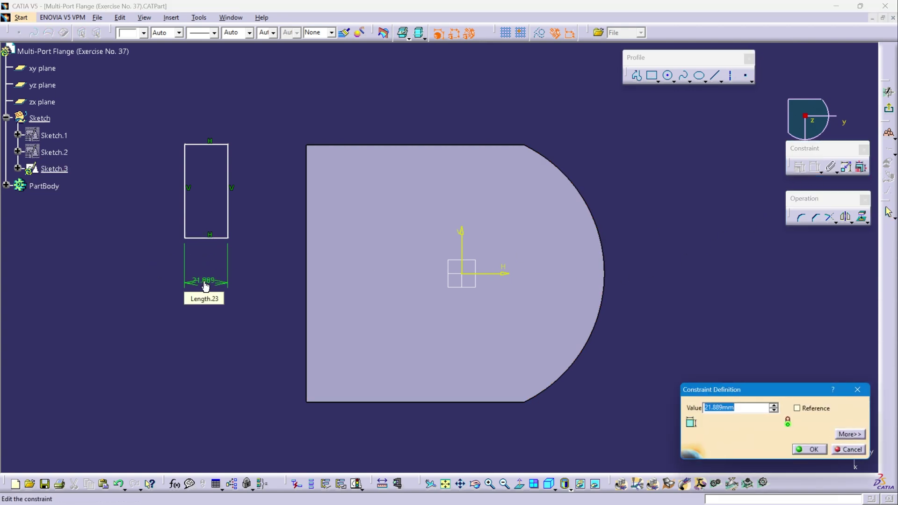
{"action": "type", "text": "12"}
{"action": "key", "text": "Return"}
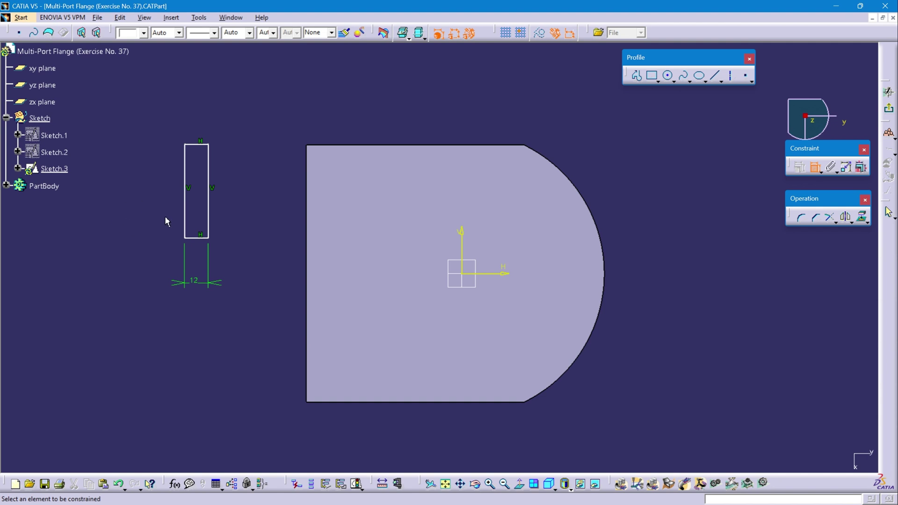
{"action": "left_click", "coordinate": [185, 220]}
{"action": "left_click", "coordinate": [136, 204]}
{"action": "double_click", "coordinate": [137, 208]}
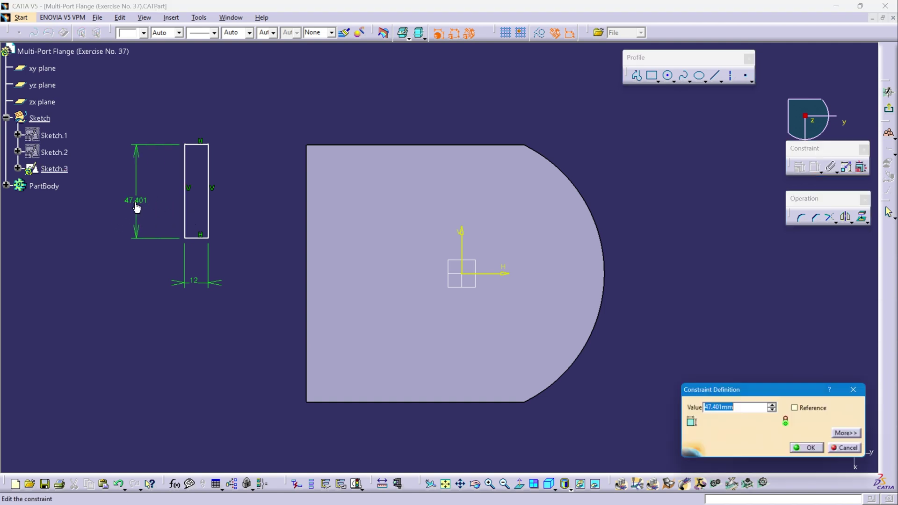
{"action": "type", "text": "50"}
{"action": "key", "text": "Return"}
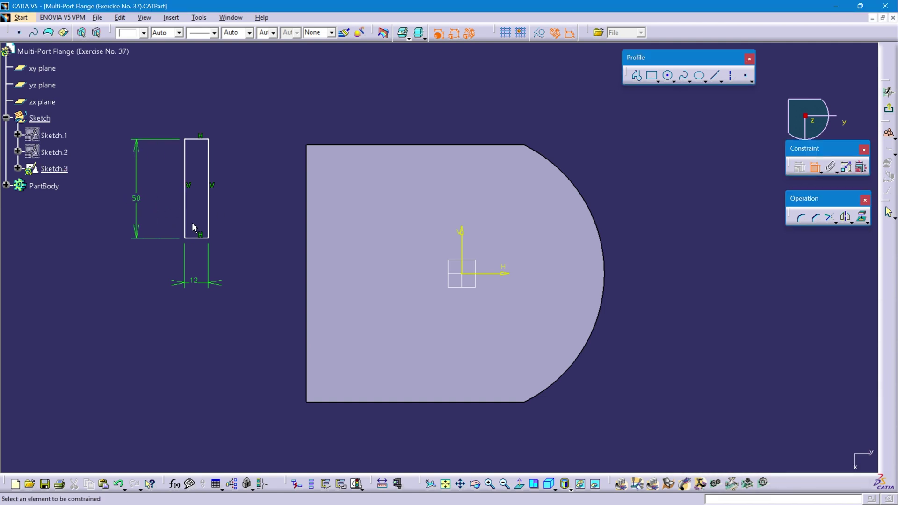
- Make the rectangle's left side coincident with the plate's left edge and its top side coincident with the plate's top edge
{"action": "left_click", "coordinate": [190, 212]}
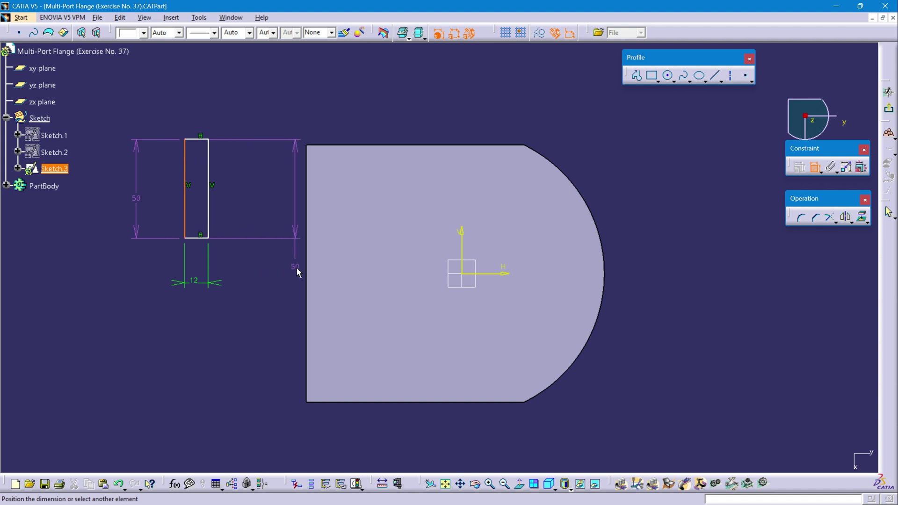
{"action": "left_click", "coordinate": [309, 260]}
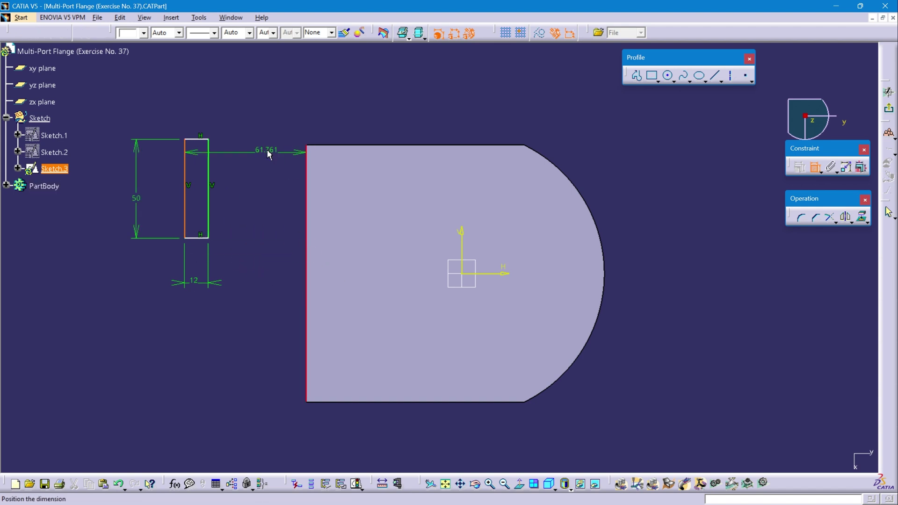
{"action": "right_click", "coordinate": [279, 101]}
{"action": "left_click", "coordinate": [346, 187]}
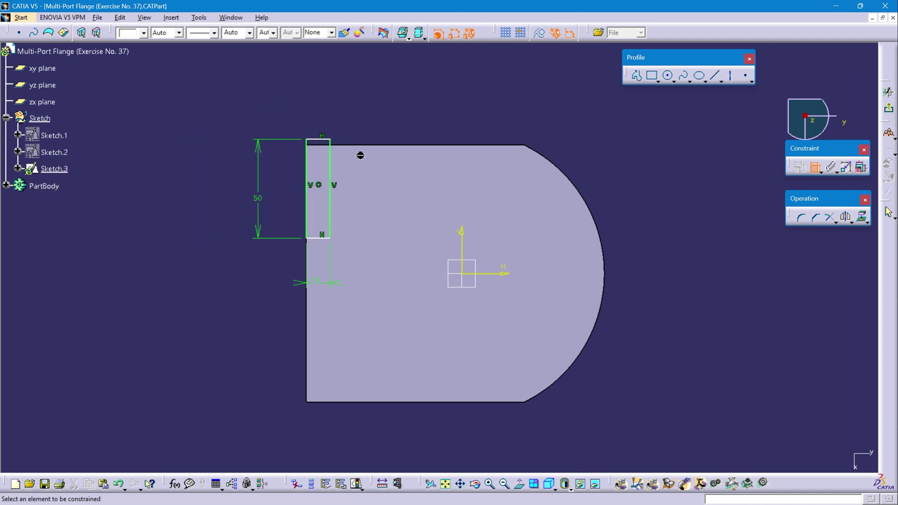
{"action": "left_click", "coordinate": [321, 140]}
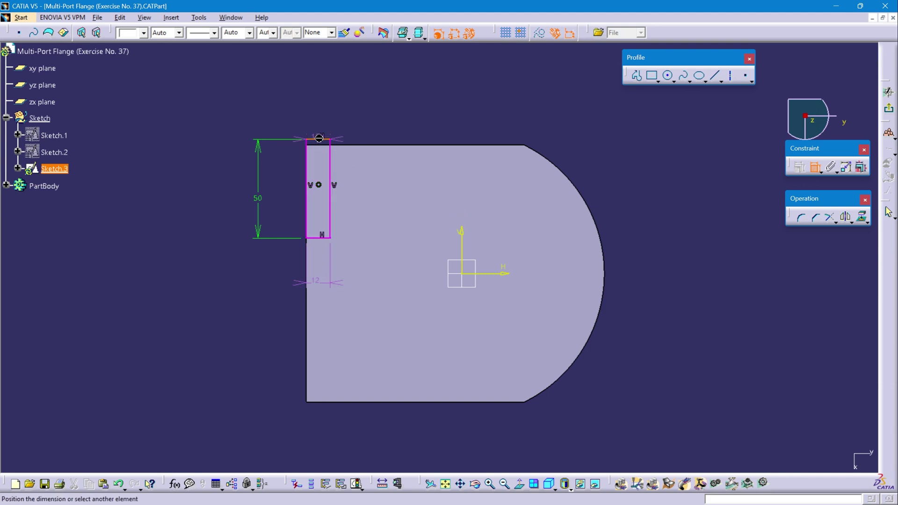
{"action": "left_click", "coordinate": [363, 149]}
{"action": "right_click", "coordinate": [358, 122]}
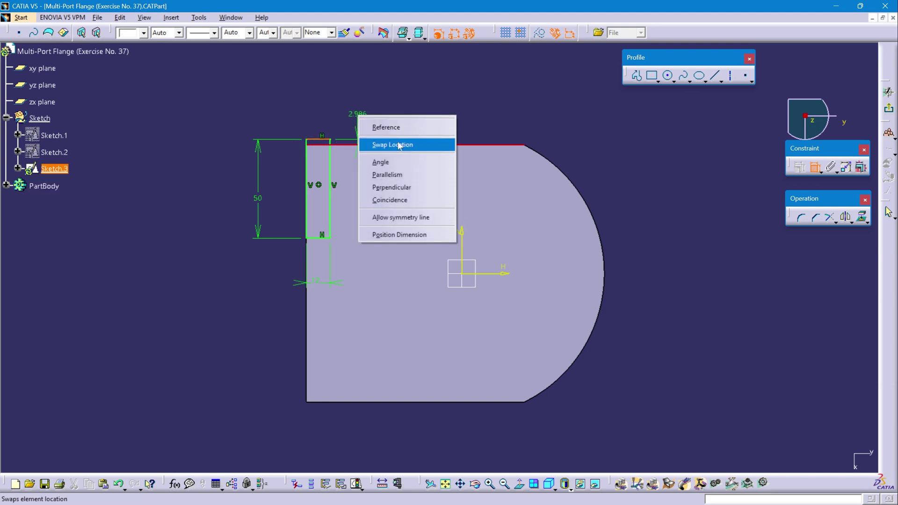
{"action": "left_click", "coordinate": [406, 198]}
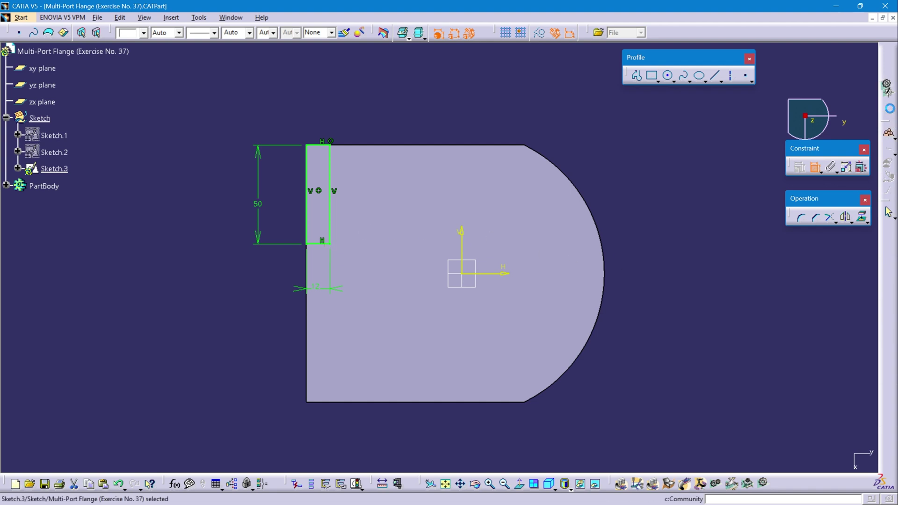
- Exit the rectangle sketch and make PartBody the work object
{"action": "left_click", "coordinate": [888, 212]}
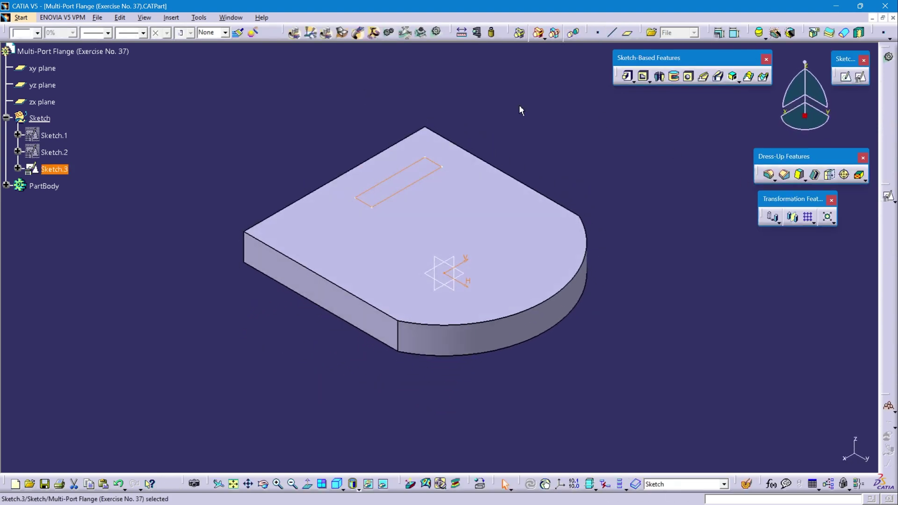
{"action": "right_click", "coordinate": [43, 187]}
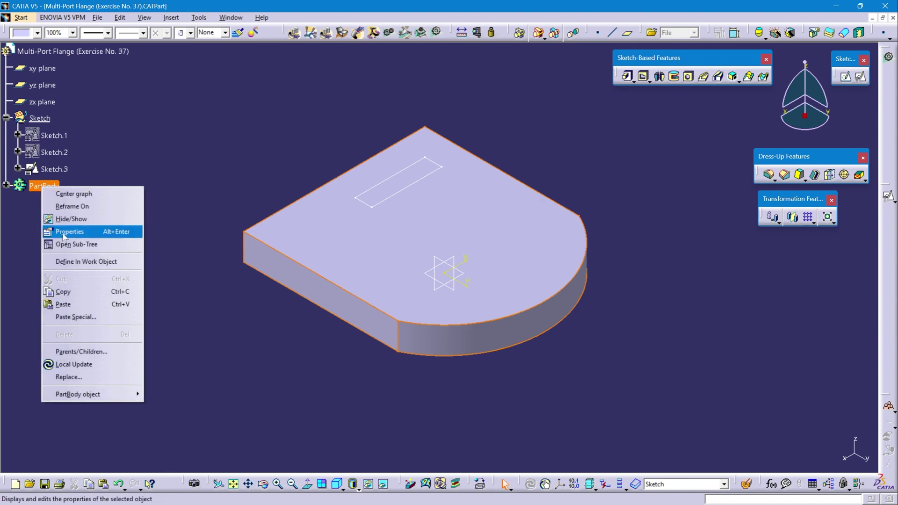
{"action": "left_click", "coordinate": [75, 262]}
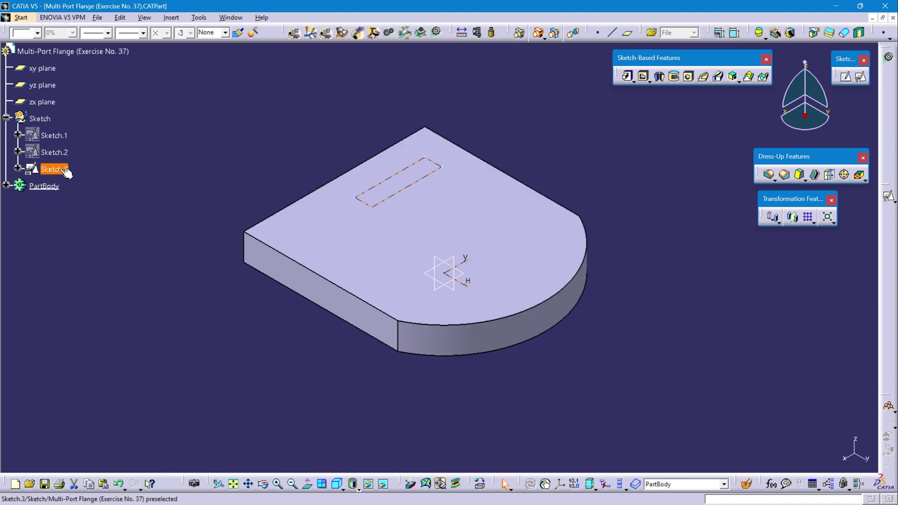
- Pad the lug's rectangle sketch to a length of 54 mm
{"action": "left_click", "coordinate": [628, 77]}
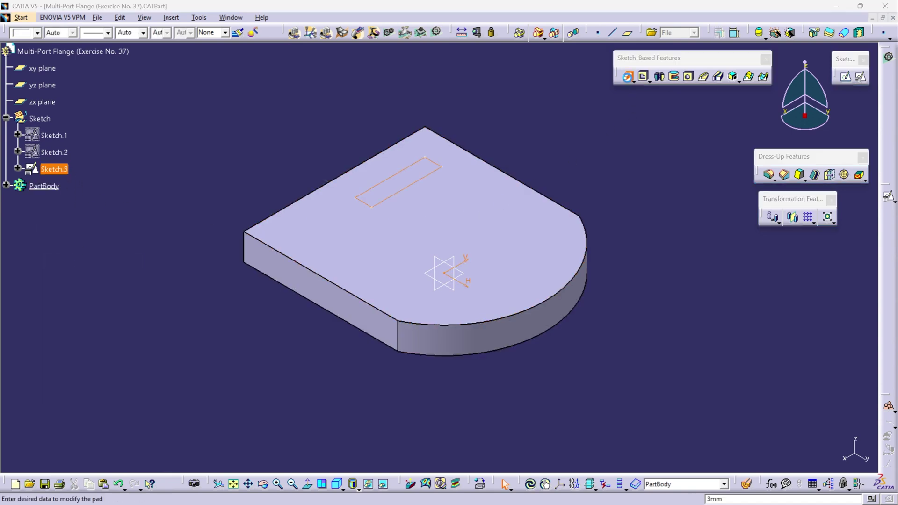
{"action": "type", "text": "5"}
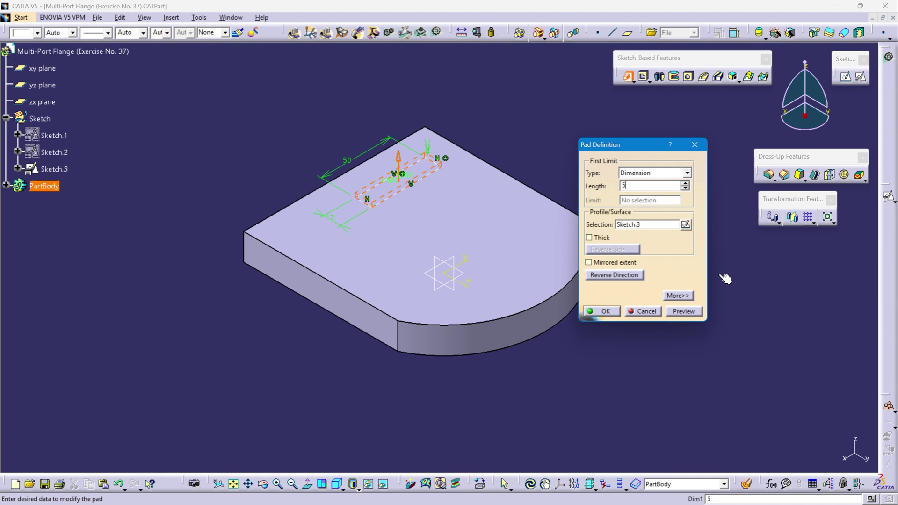
{"action": "type", "text": "4"}
{"action": "left_click", "coordinate": [490, 106]}
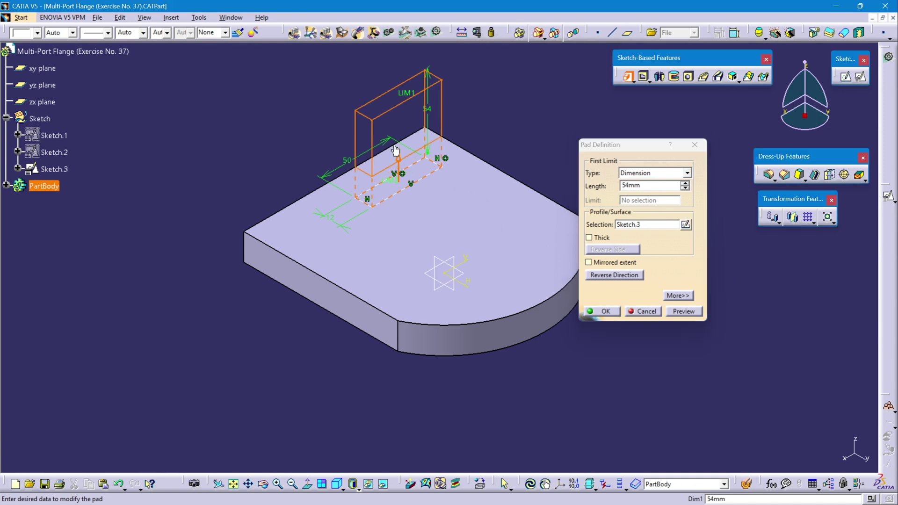
{"action": "left_click", "coordinate": [604, 311]}
{"action": "middle_click_drag", "start_coordinate": [539, 155], "coordinate": [534, 187]}
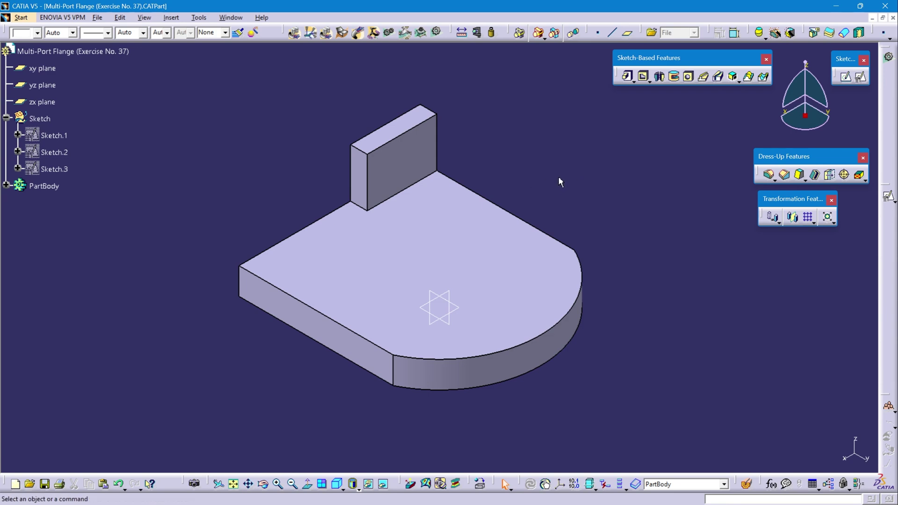
- Switch to the PDF drawing and mark the lug hole in the side view, its Ø14 label, and the 17.4 and 27 dimensions
{"action": "key", "text": "alt+Tab"}
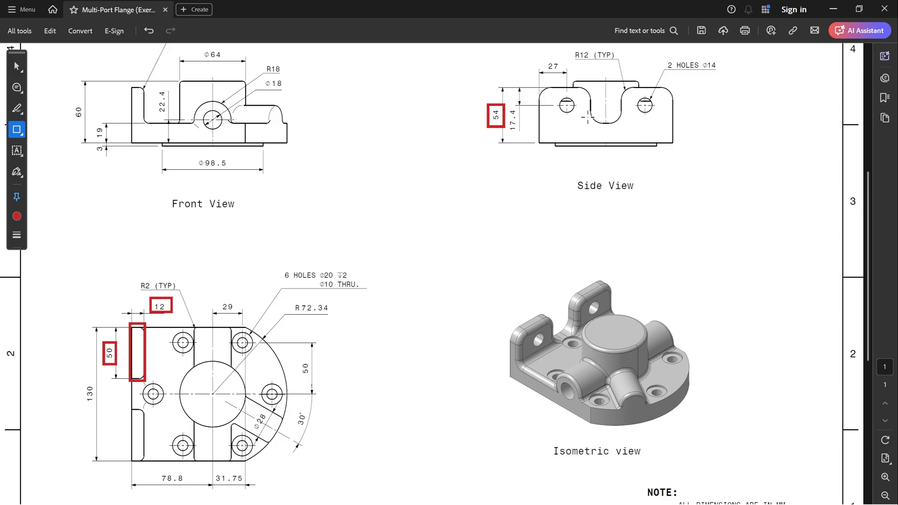
{"action": "left_click_drag", "start_coordinate": [568, 104], "coordinate": [579, 115]}
{"action": "left_click_drag", "start_coordinate": [702, 56], "coordinate": [722, 73]}
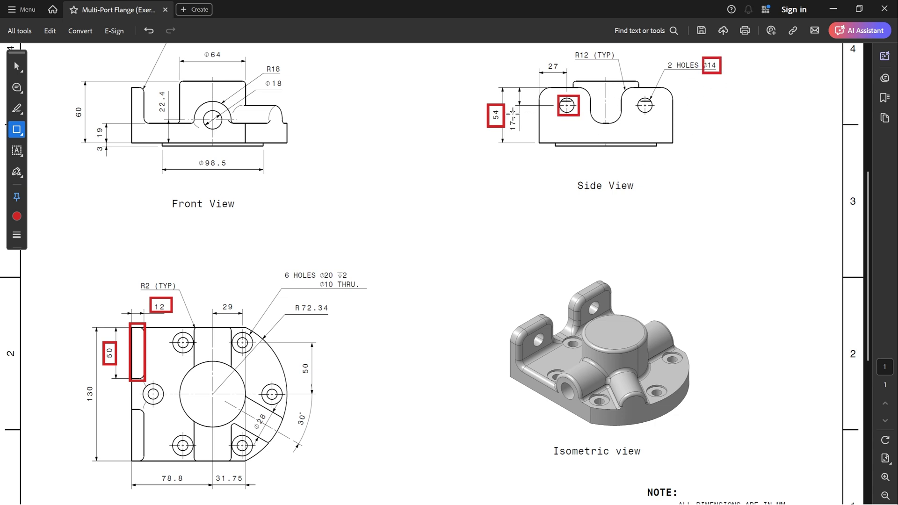
{"action": "left_click_drag", "start_coordinate": [524, 106], "coordinate": [507, 135]}
{"action": "left_click_drag", "start_coordinate": [537, 56], "coordinate": [568, 74]}
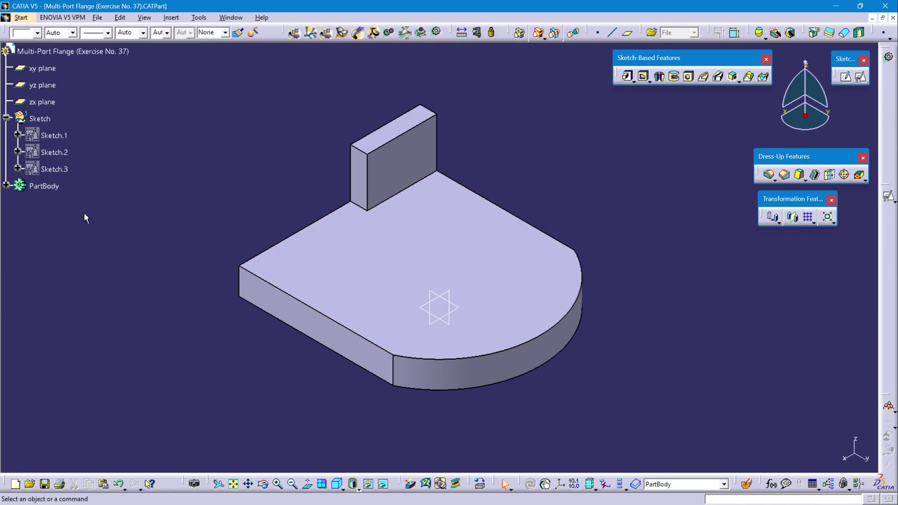
- Back in CATIA, make PartBody the work object and start a hole on the lug's inner face, opening its positioning sketch
{"action": "left_click", "coordinate": [42, 186]}
{"action": "right_click", "coordinate": [41, 185]}
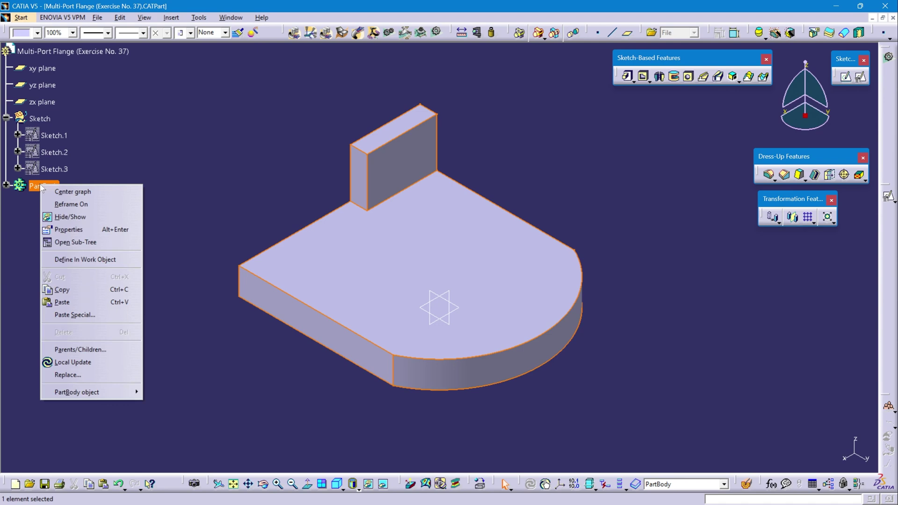
{"action": "left_click", "coordinate": [84, 258]}
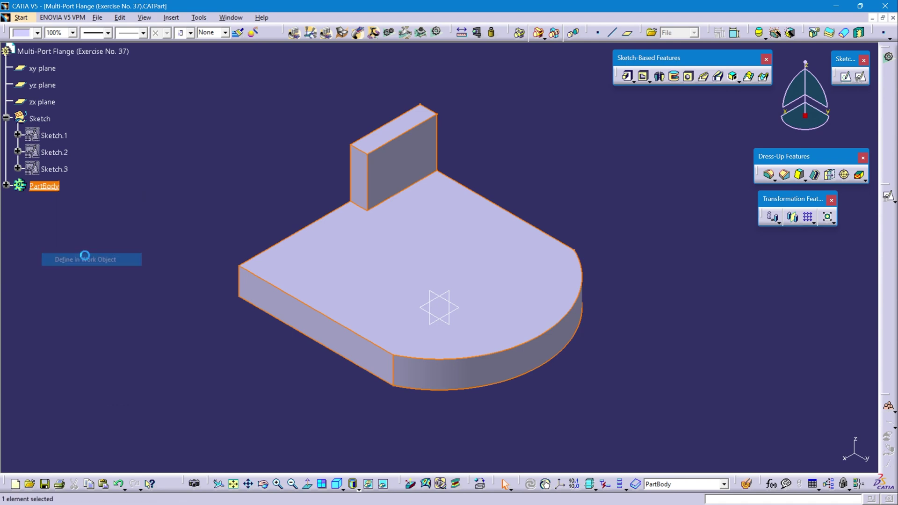
{"action": "left_click", "coordinate": [688, 77]}
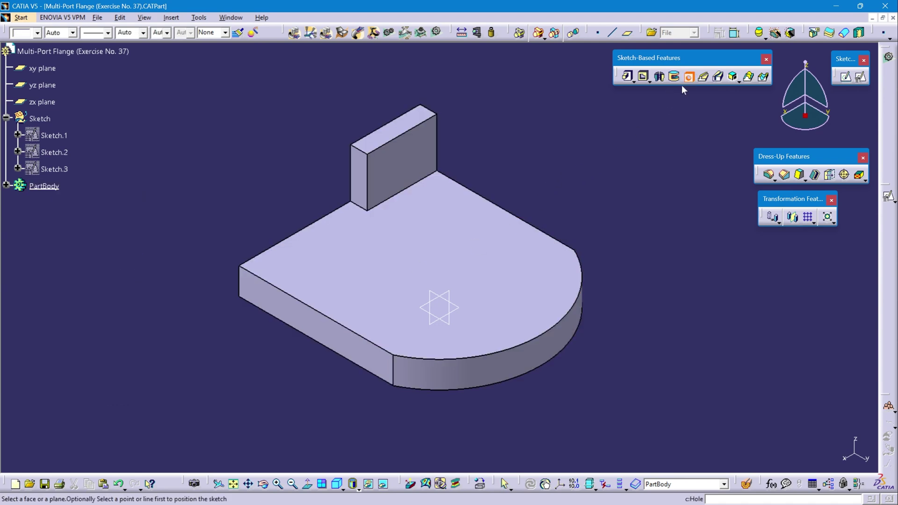
{"action": "left_click", "coordinate": [410, 157]}
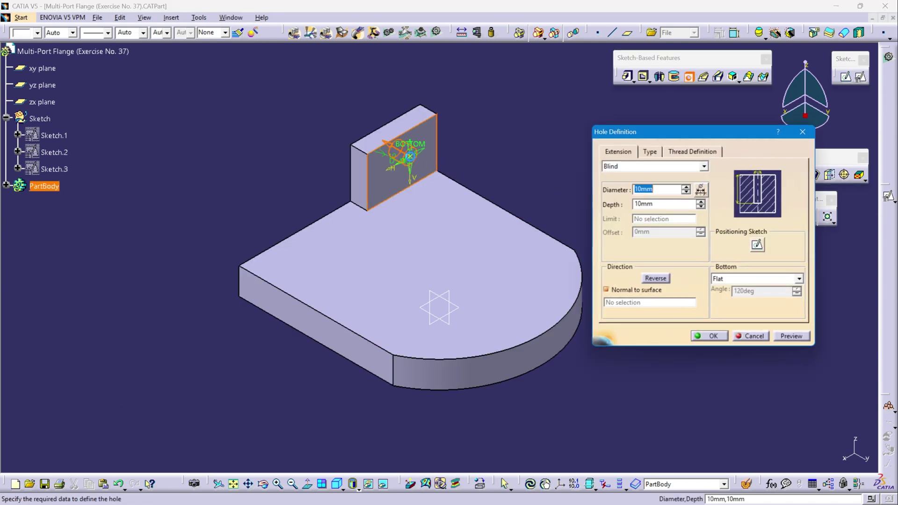
{"action": "left_click", "coordinate": [757, 245]}
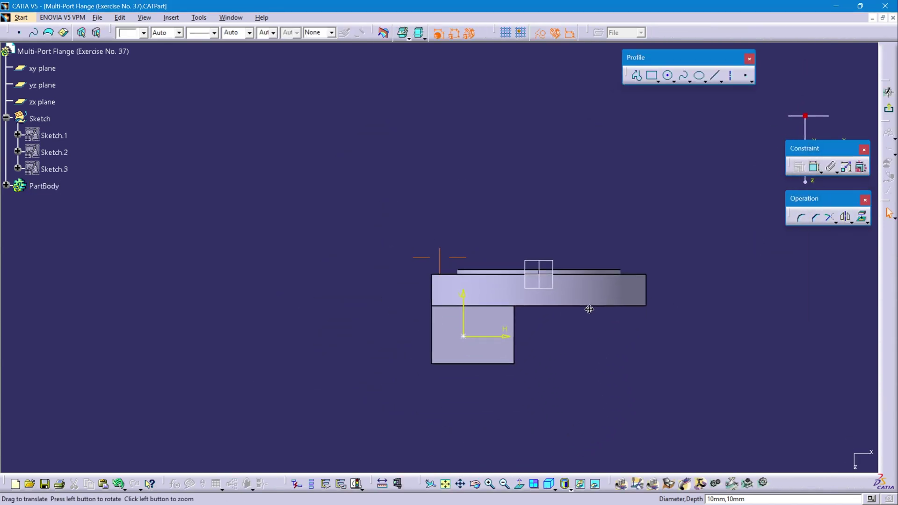
{"action": "middle_click_drag", "start_coordinate": [589, 310], "coordinate": [594, 274]}
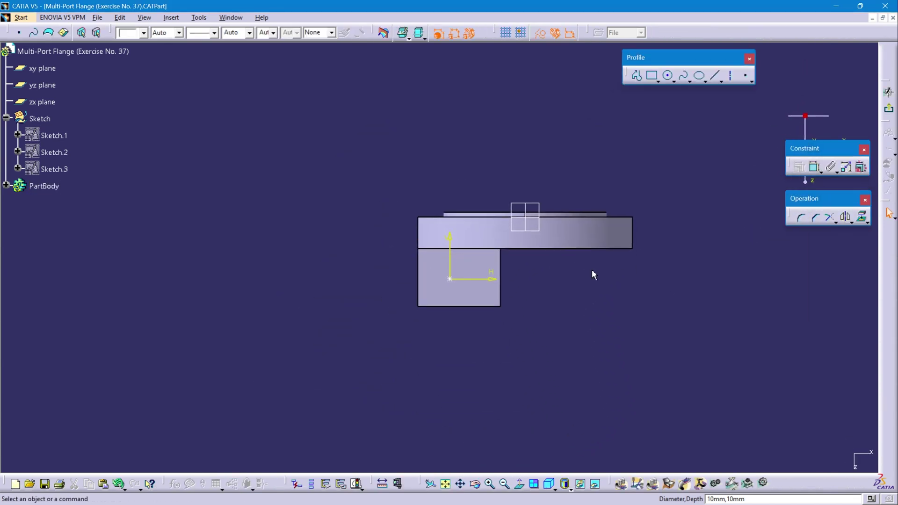
- Constrain the hole centre 24 mm from the lug's outer vertical edge, flush with the plate's side
{"action": "left_click", "coordinate": [815, 167]}
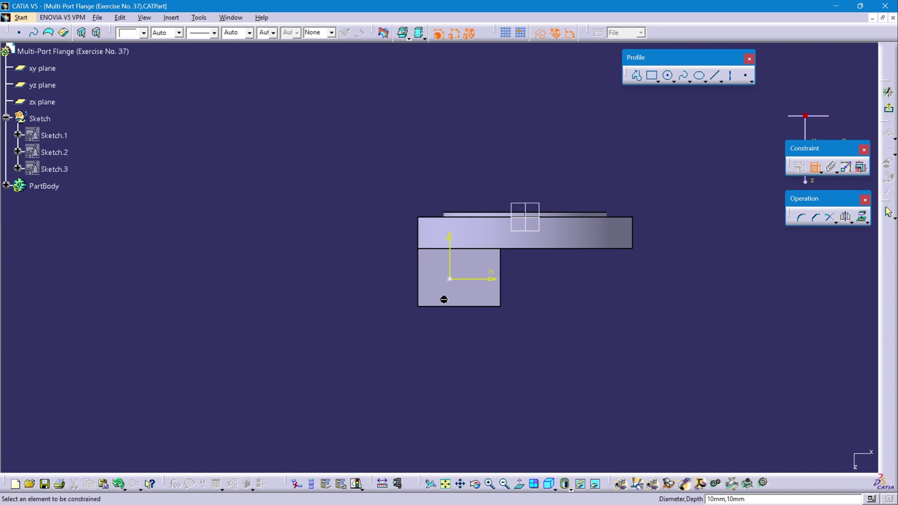
{"action": "left_click", "coordinate": [450, 281]}
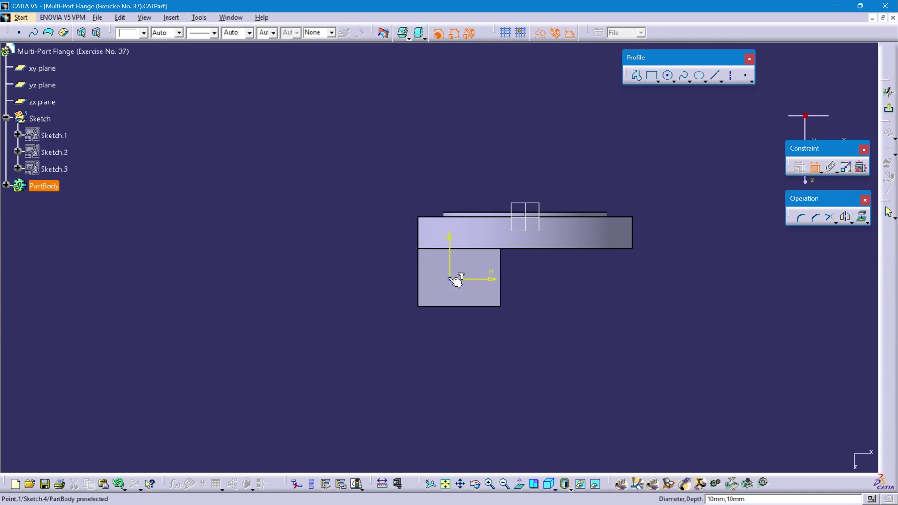
{"action": "left_click", "coordinate": [419, 292]}
{"action": "left_click", "coordinate": [436, 357]}
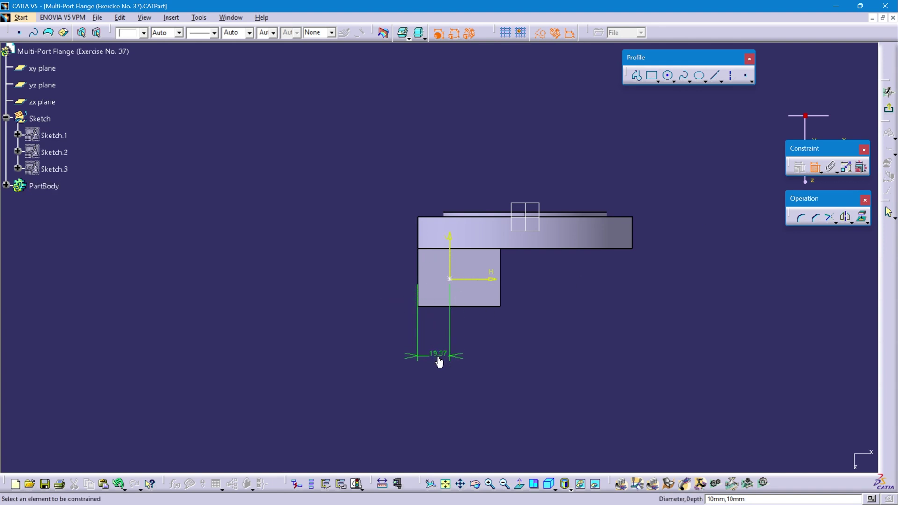
{"action": "double_click", "coordinate": [436, 356]}
{"action": "type", "text": "24"}
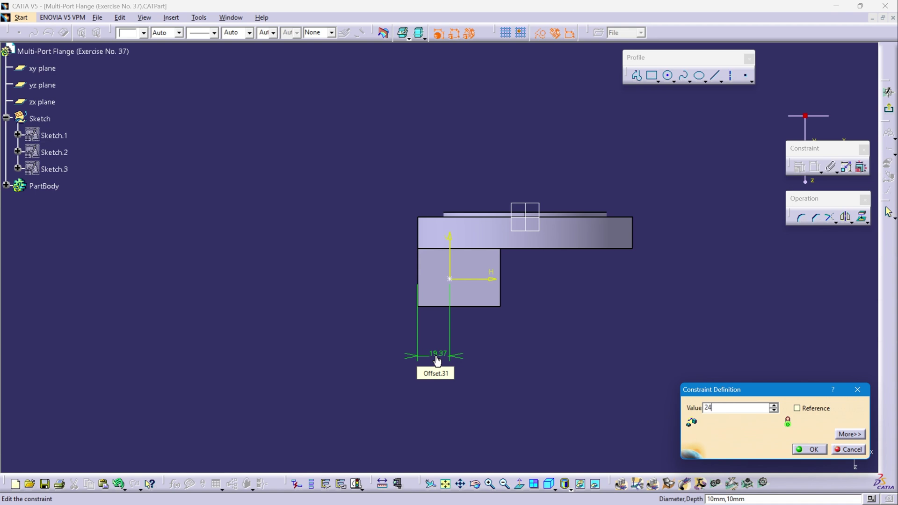
{"action": "key", "text": "Return"}
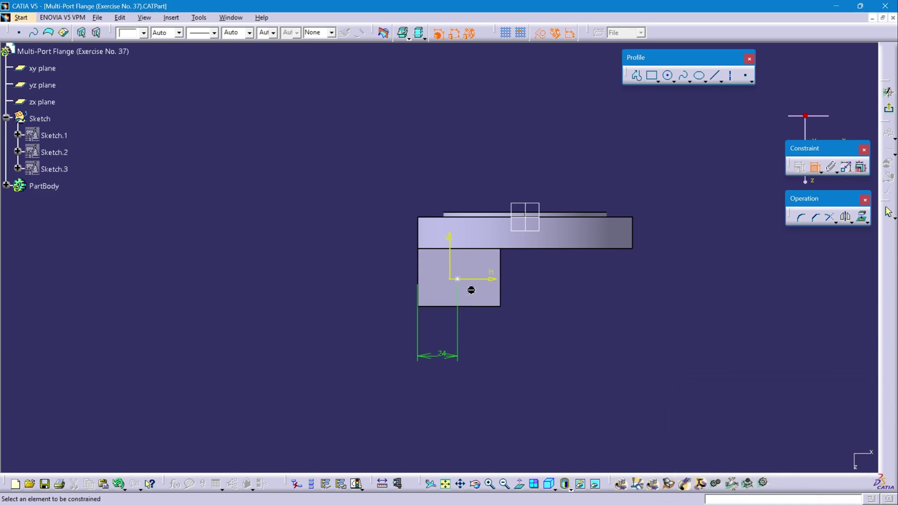
- Constrain the hole centre 17.4 mm from the lug's free end edge, opposite the plate
{"action": "left_click", "coordinate": [458, 281]}
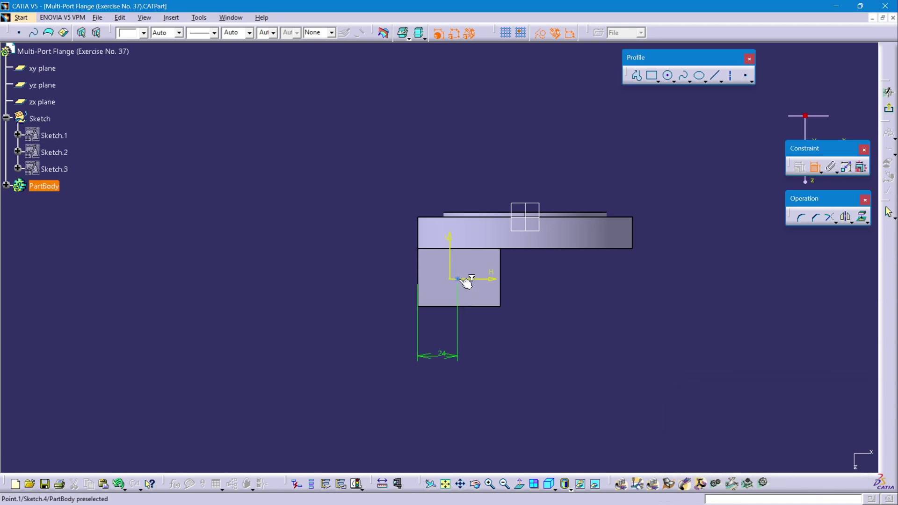
{"action": "left_click", "coordinate": [487, 306]}
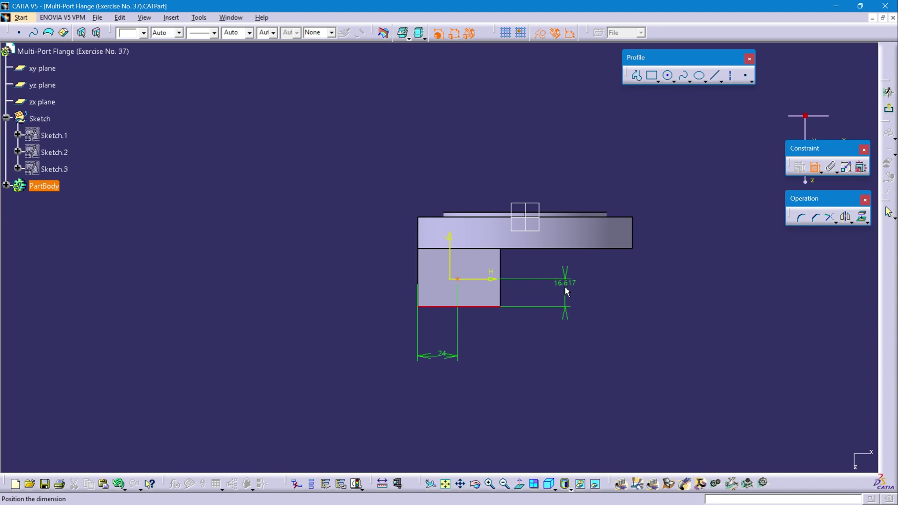
{"action": "left_click", "coordinate": [566, 291]}
{"action": "double_click", "coordinate": [567, 288]}
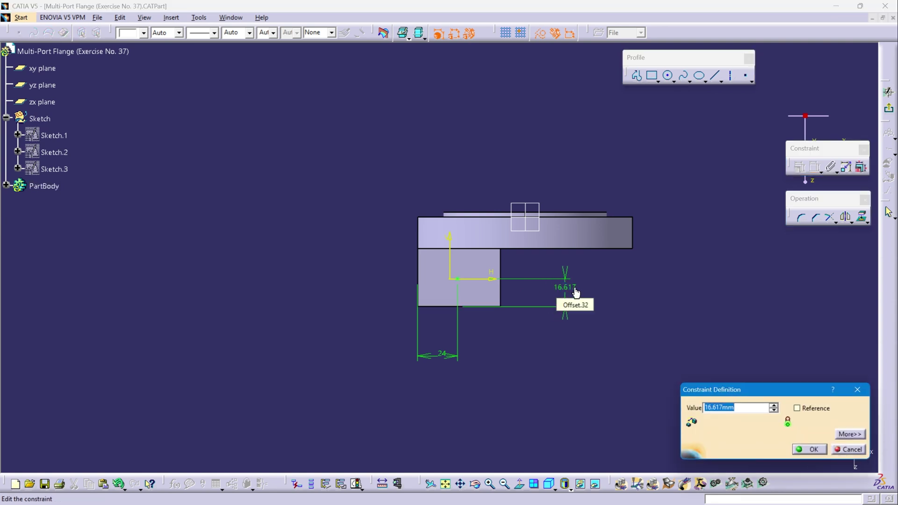
{"action": "type", "text": "17.4"}
{"action": "key", "text": "Return"}
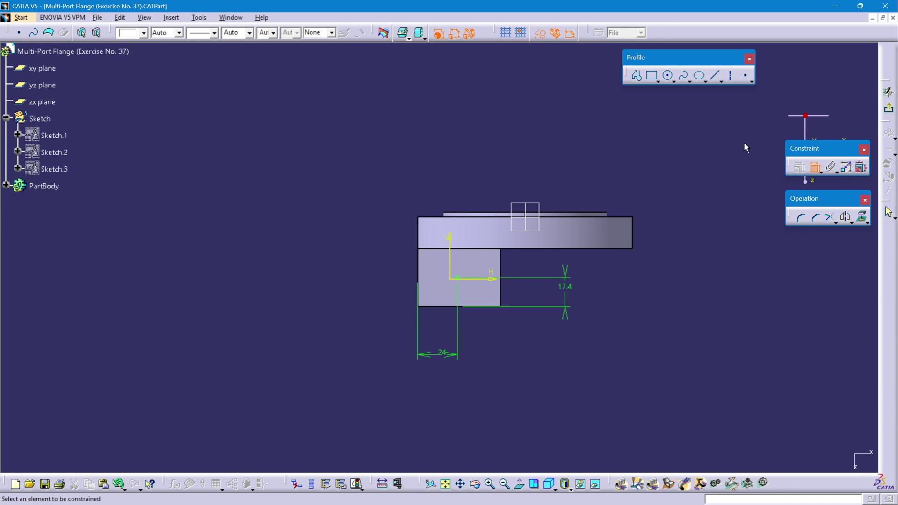
- Exit the positioning sketch and create the lug hole with a 14 mm diameter and the Up To Next extension
{"action": "left_click", "coordinate": [889, 108]}
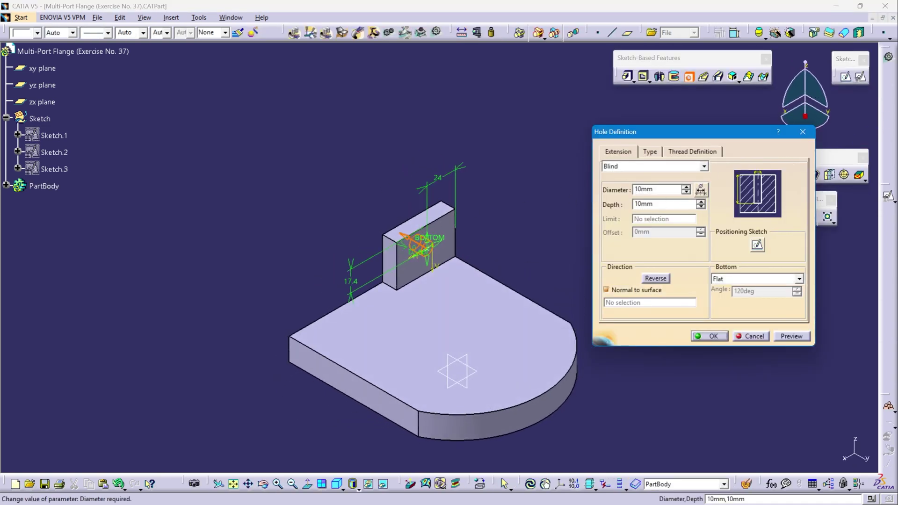
{"action": "double_click", "coordinate": [646, 189]}
{"action": "type", "text": "14"}
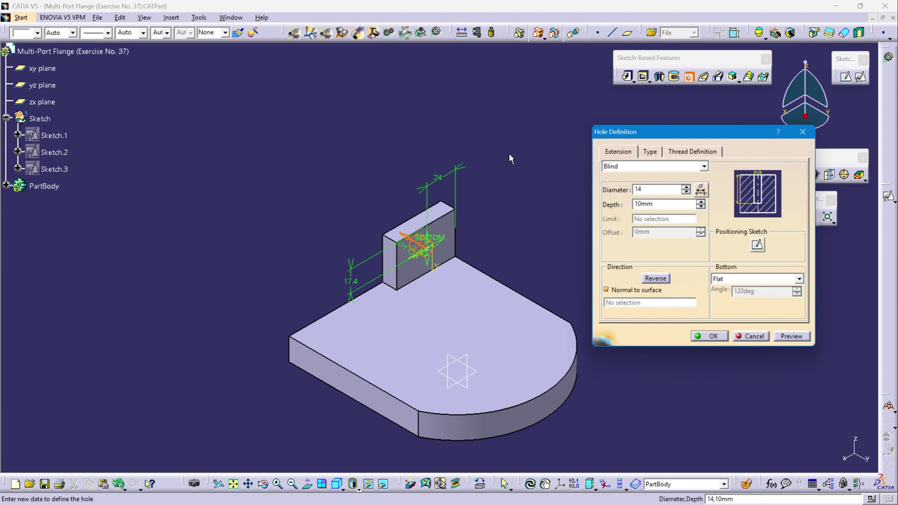
{"action": "key", "text": "Return"}
{"action": "left_click", "coordinate": [704, 167]}
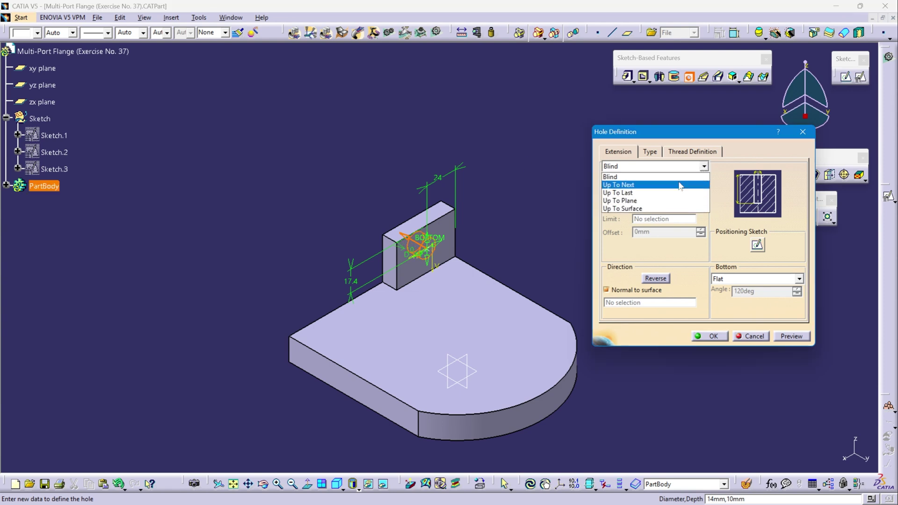
{"action": "left_click", "coordinate": [658, 185]}
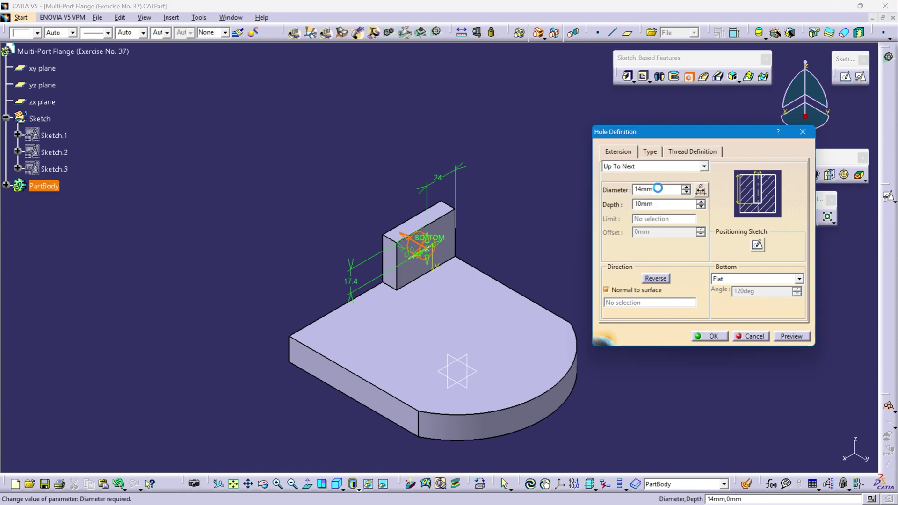
{"action": "left_click", "coordinate": [791, 337]}
{"action": "left_click", "coordinate": [712, 336]}
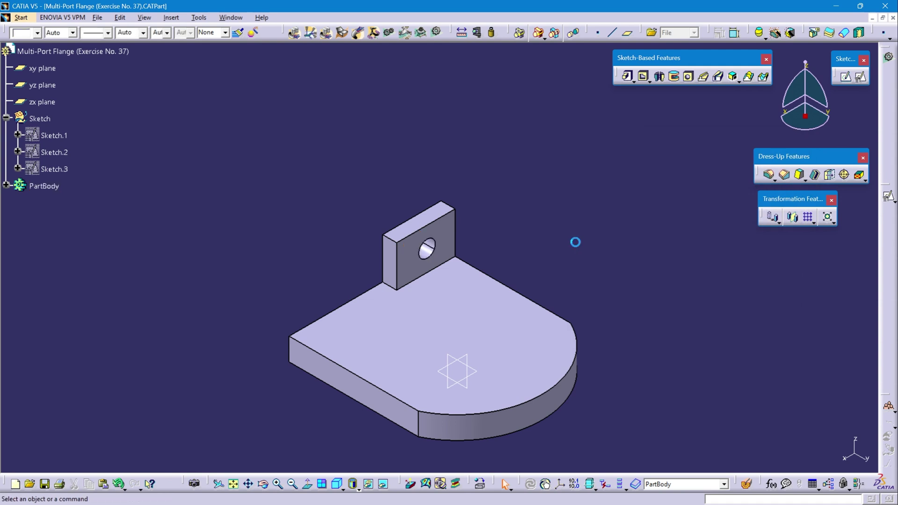
{"action": "middle_click_drag", "start_coordinate": [580, 296], "coordinate": [499, 248]}
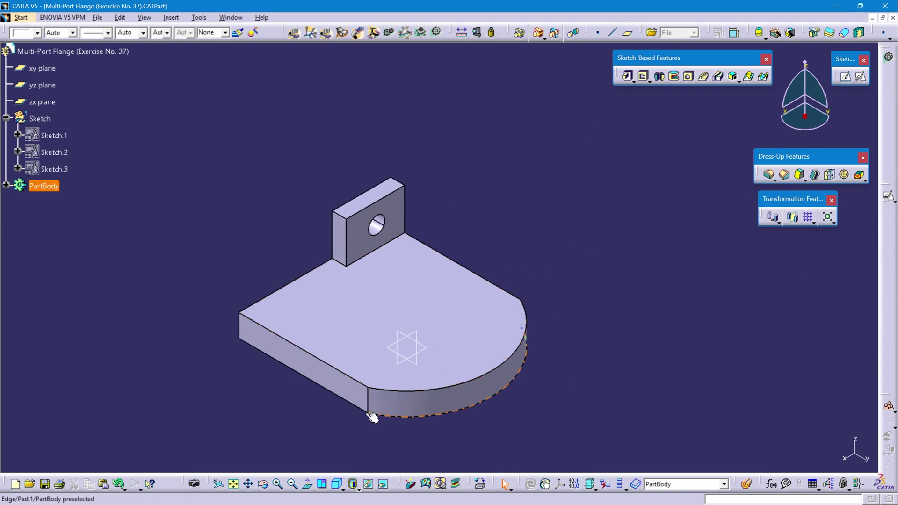
{"action": "left_click", "coordinate": [233, 484]}
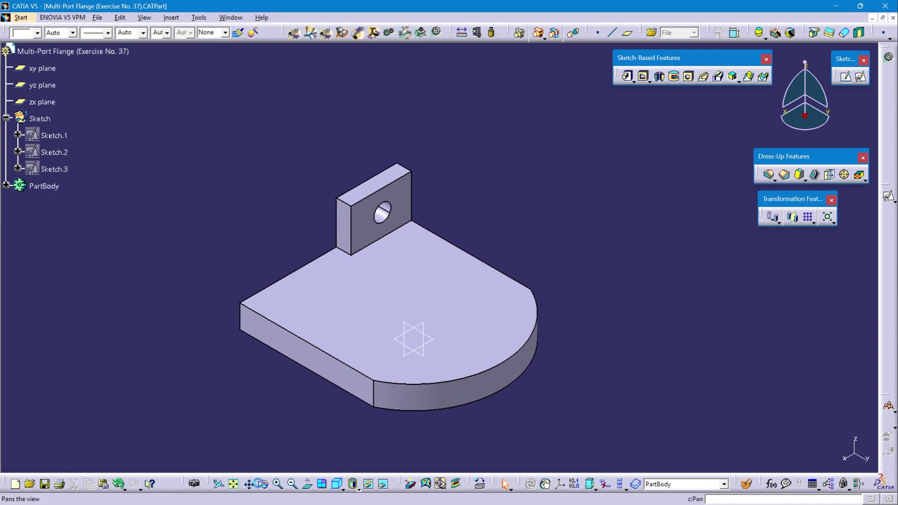
- Switch to the PDF drawing and mark the two upright lugs with their holes in the side view
{"action": "key", "text": "alt+Tab"}
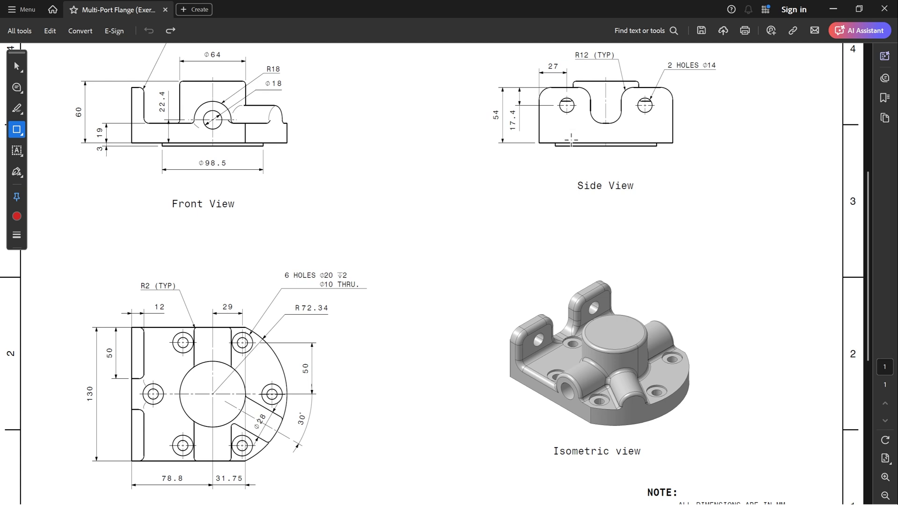
{"action": "left_click_drag", "start_coordinate": [534, 81], "coordinate": [593, 127]}
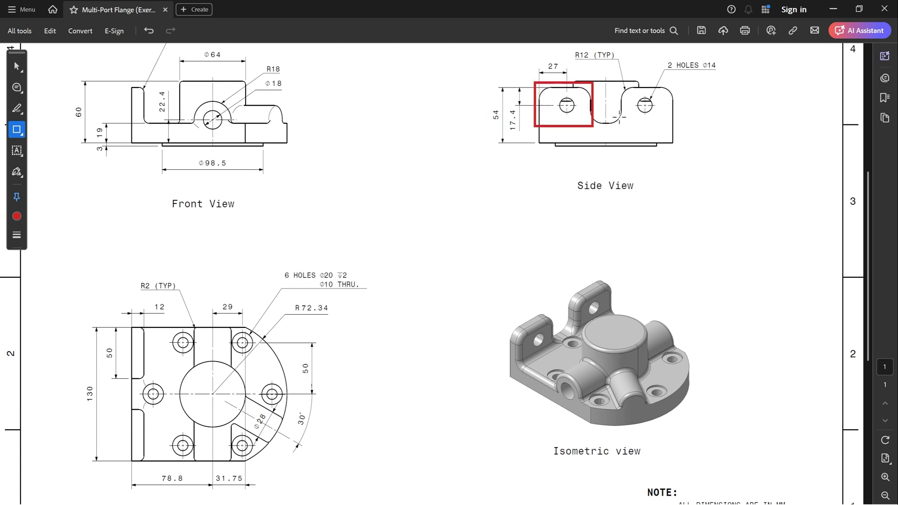
{"action": "left_click_drag", "start_coordinate": [628, 95], "coordinate": [673, 128]}
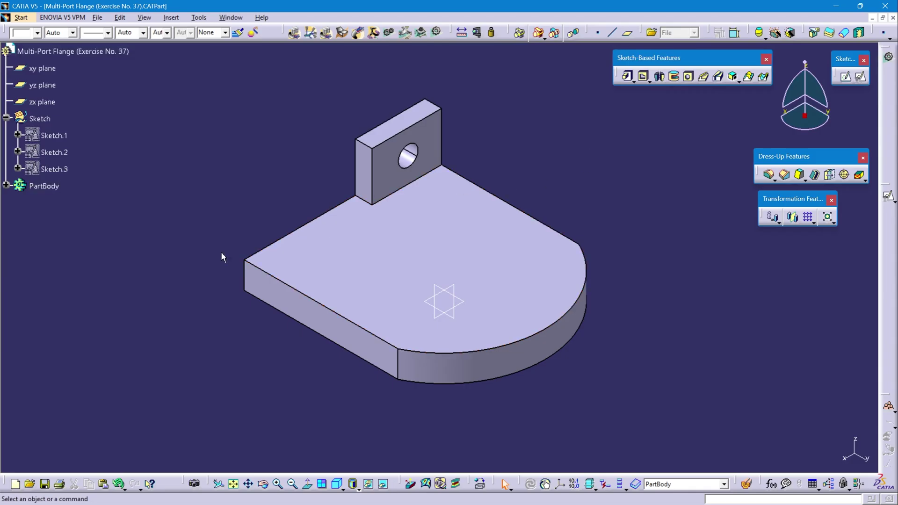
- Make PartBody the in-work object and mirror the upright lug pad with its hole about the yz plane
{"action": "left_click", "coordinate": [43, 186]}
{"action": "right_click", "coordinate": [41, 185]}
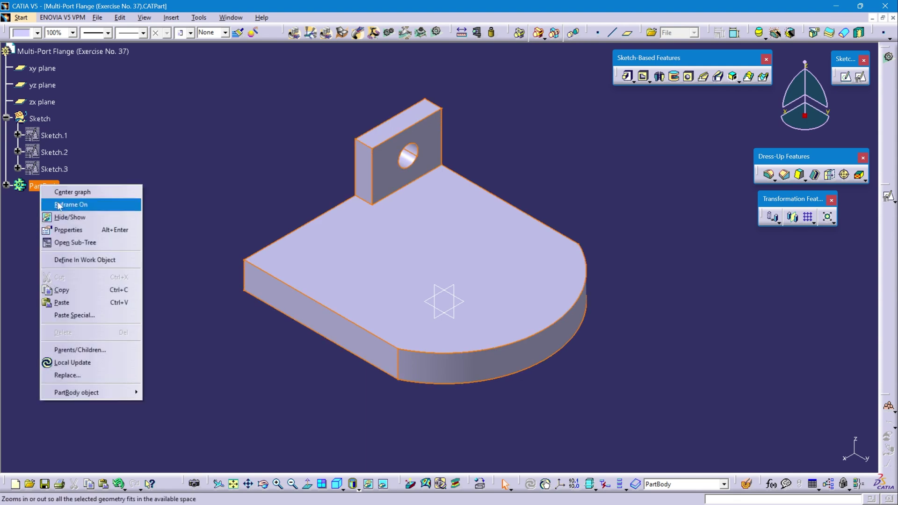
{"action": "left_click", "coordinate": [77, 259]}
{"action": "left_click", "coordinate": [7, 186]}
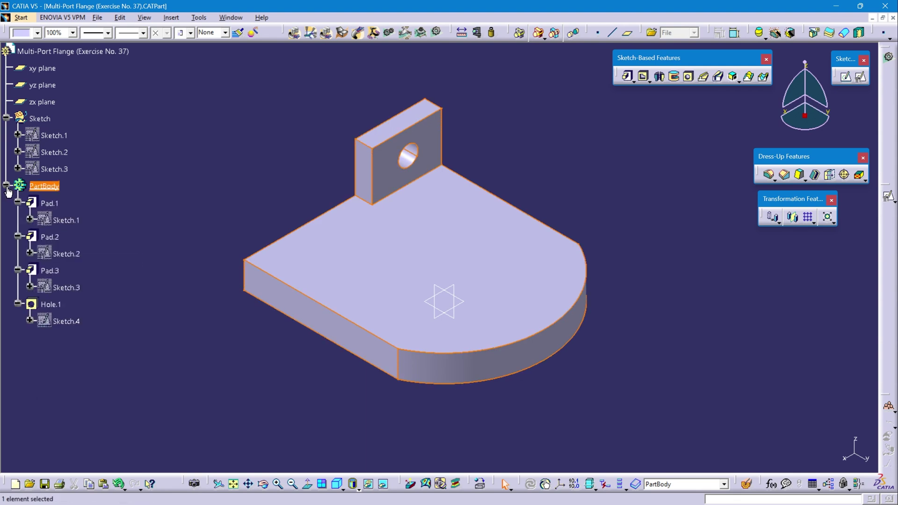
{"action": "left_click", "coordinate": [52, 306]}
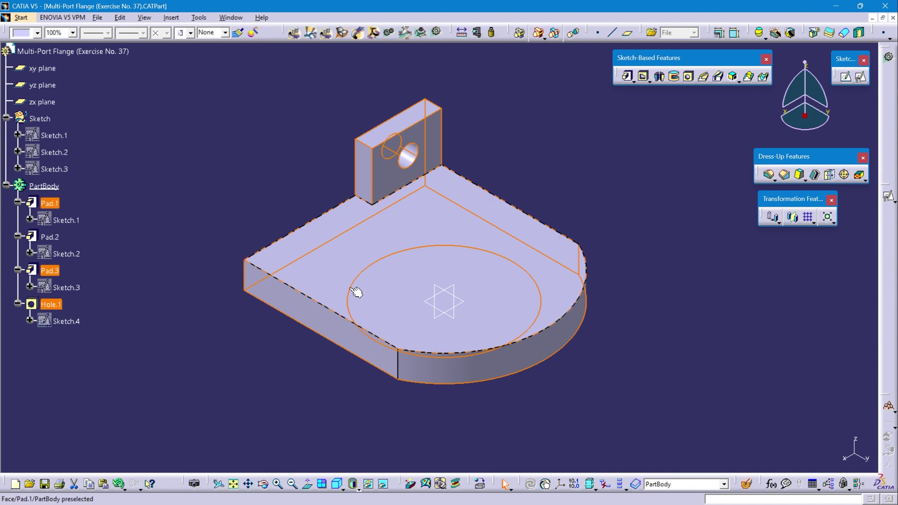
{"action": "left_click", "coordinate": [794, 217]}
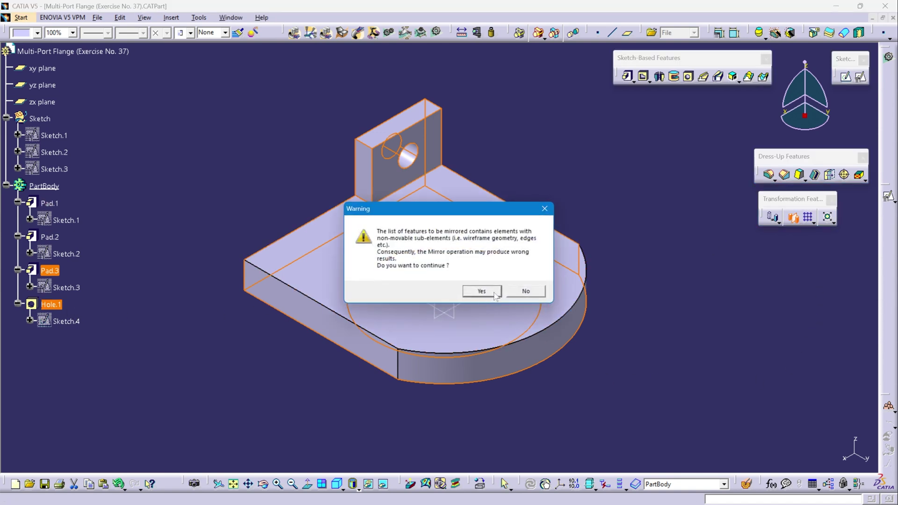
{"action": "left_click", "coordinate": [482, 291]}
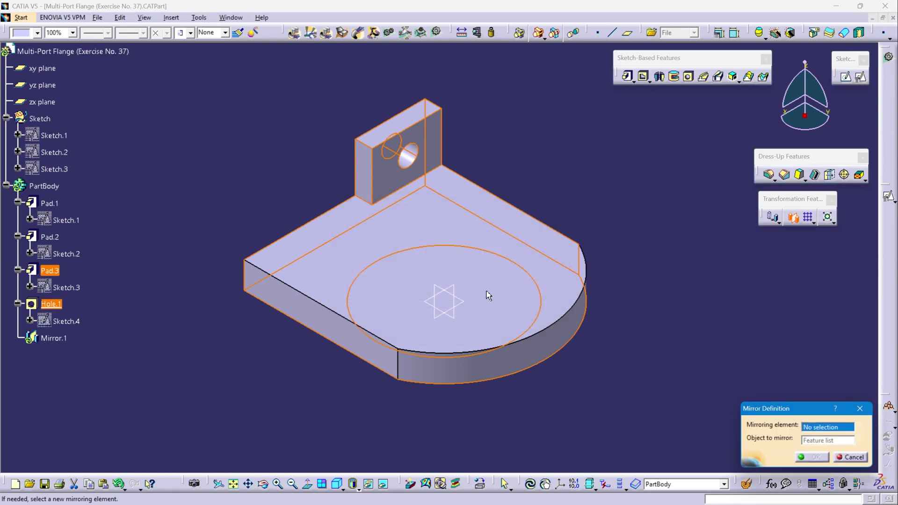
{"action": "left_click", "coordinate": [445, 290]}
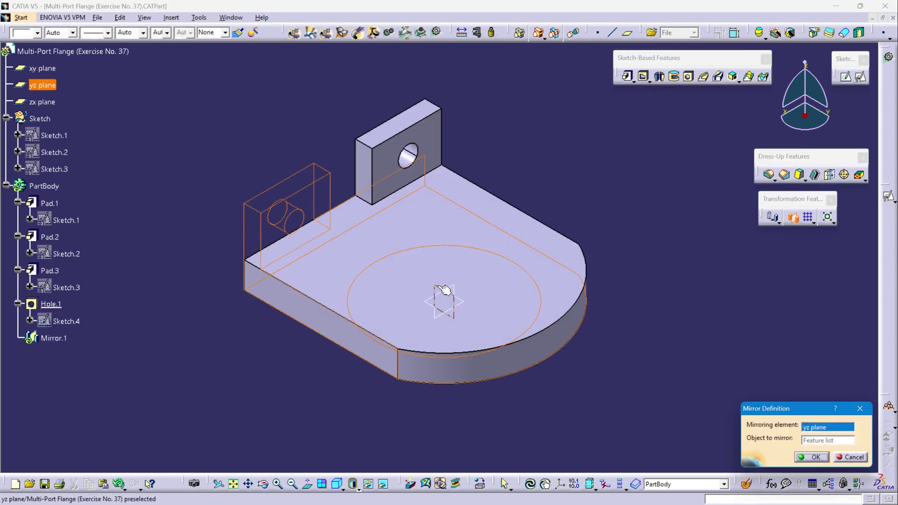
{"action": "left_click", "coordinate": [807, 457]}
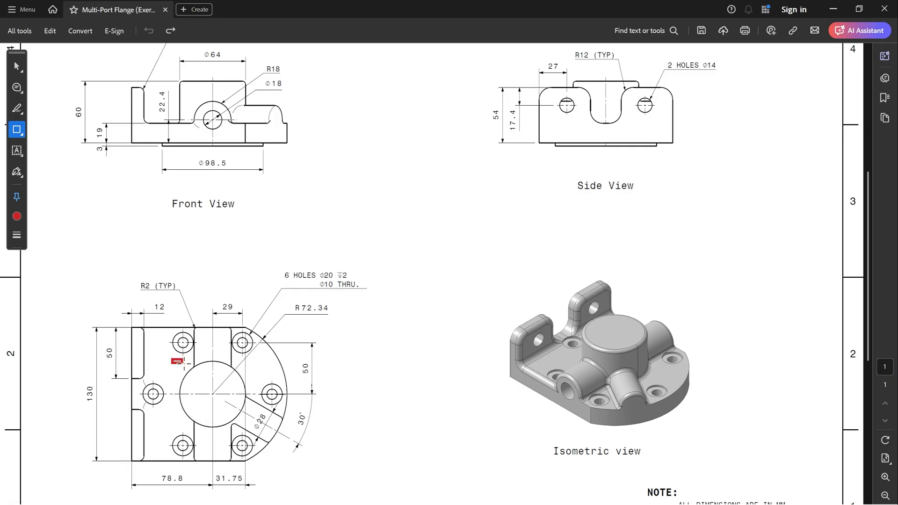
- Switch to the PDF drawing and mark the central boss in the plan view with its diameter and height dimensions in the front view
{"action": "left_click_drag", "start_coordinate": [183, 364], "coordinate": [251, 433]}
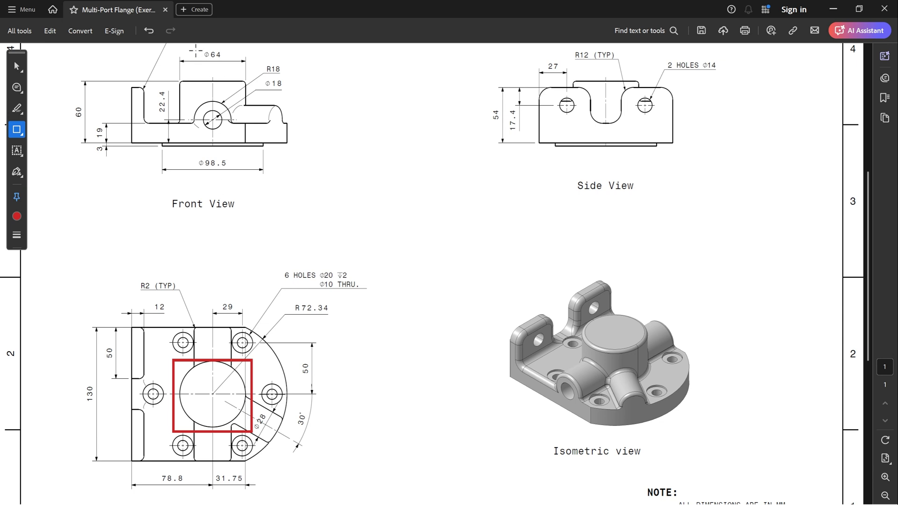
{"action": "left_click_drag", "start_coordinate": [198, 47], "coordinate": [237, 63]}
{"action": "left_click_drag", "start_coordinate": [74, 101], "coordinate": [85, 122]}
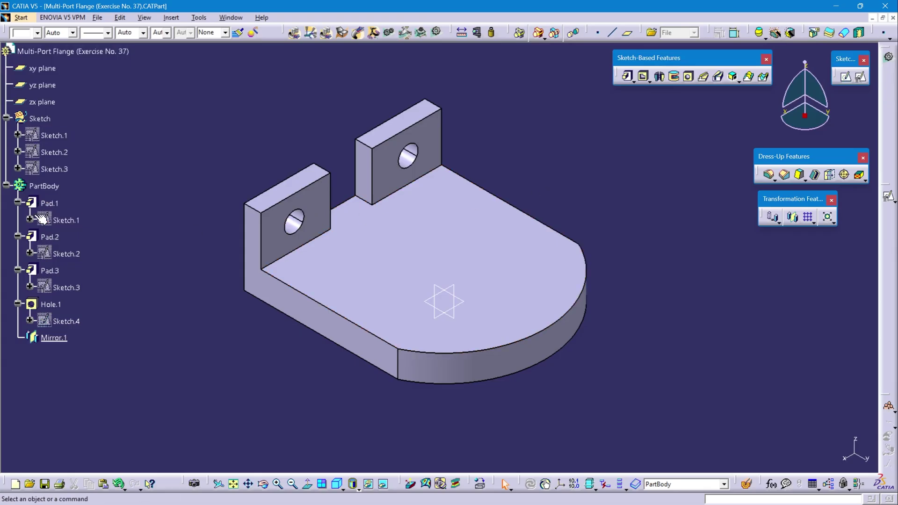
- Make the Sketch set the in-work object and create a positioned sketch on the xy plane with H reversed and axes swapped
{"action": "right_click", "coordinate": [43, 119]}
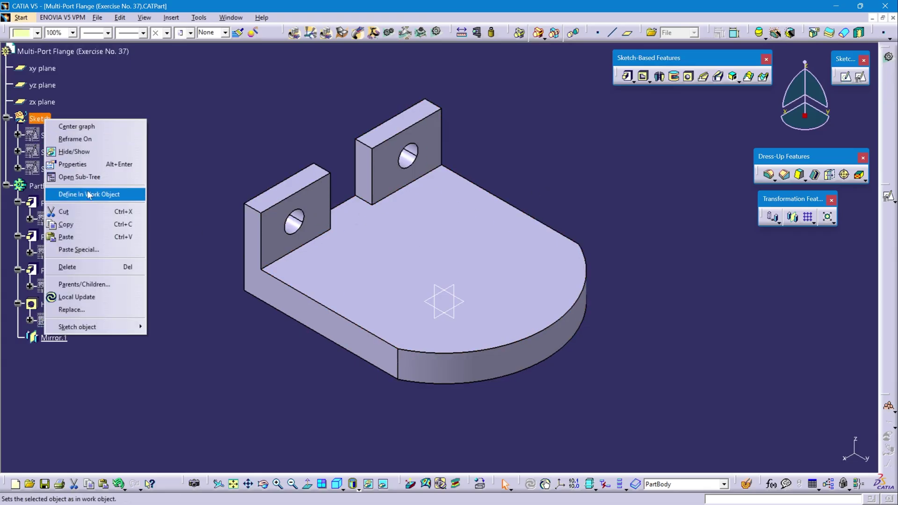
{"action": "left_click", "coordinate": [108, 194]}
{"action": "left_click", "coordinate": [472, 306]}
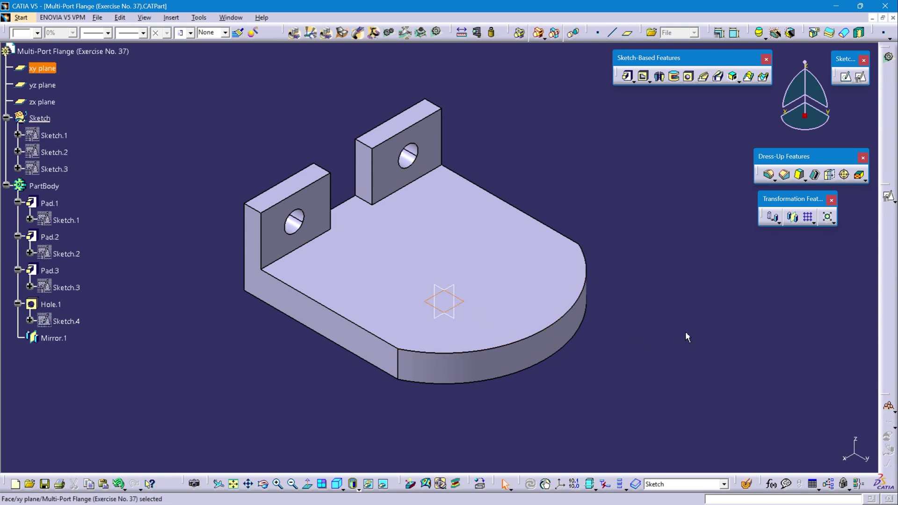
{"action": "left_click", "coordinate": [862, 77]}
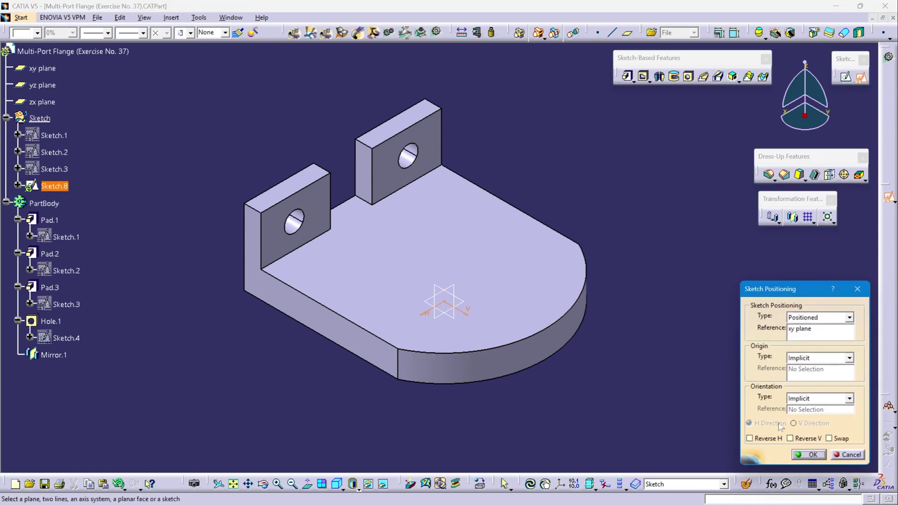
{"action": "left_click", "coordinate": [768, 439]}
{"action": "left_click", "coordinate": [838, 443]}
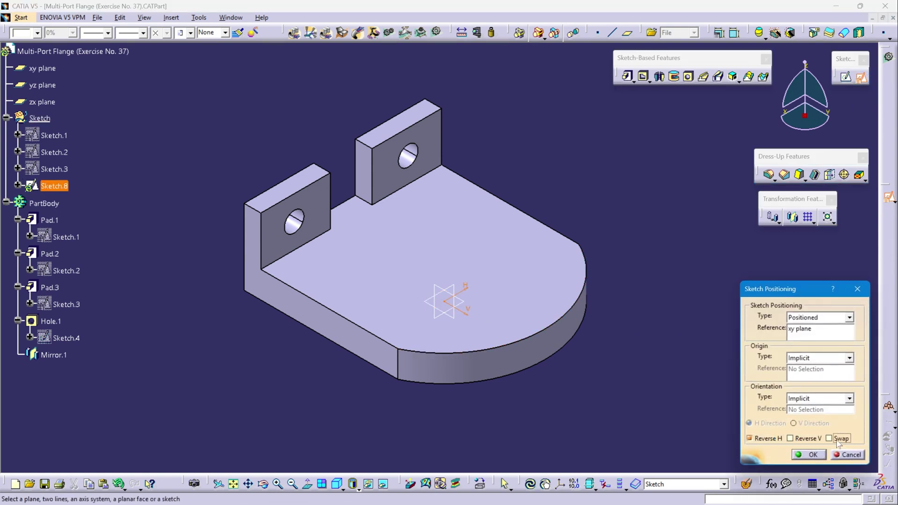
{"action": "left_click", "coordinate": [813, 455]}
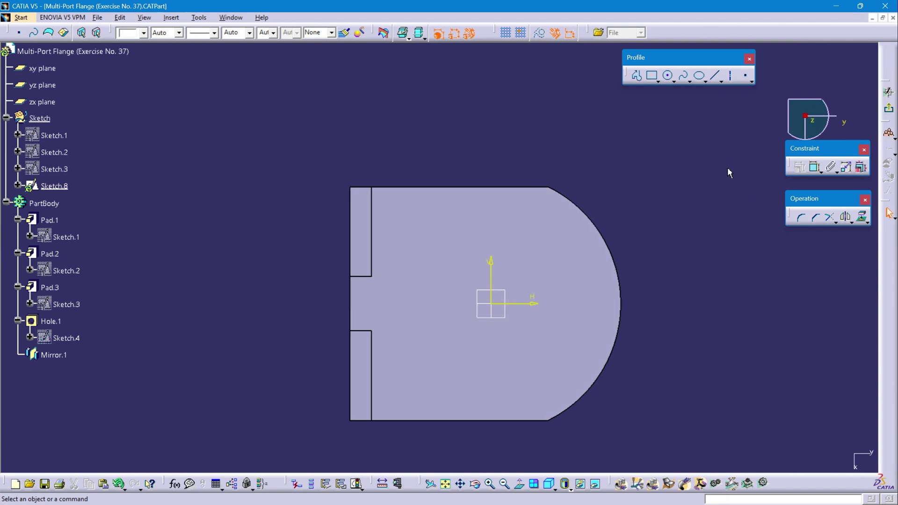
- Sketch a circle about 107 mm in diameter centred on the sketch origin
{"action": "left_click", "coordinate": [669, 76]}
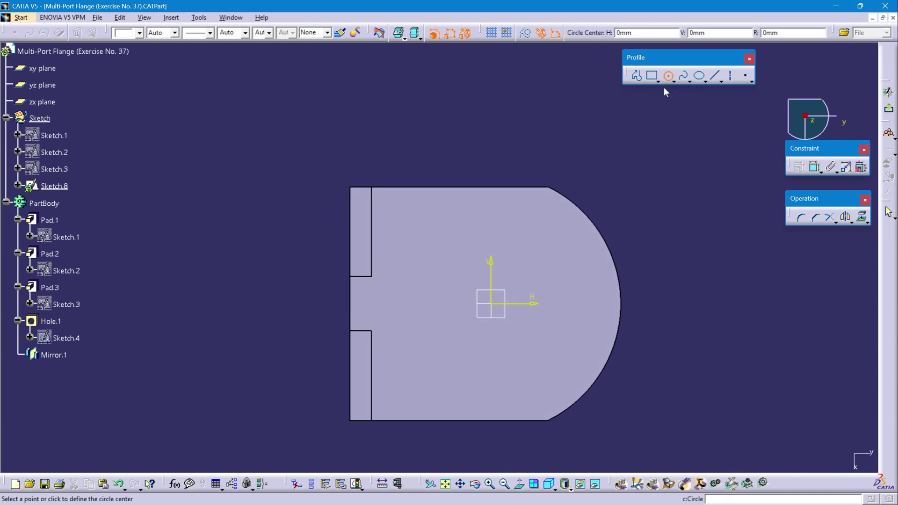
{"action": "left_click", "coordinate": [491, 304]}
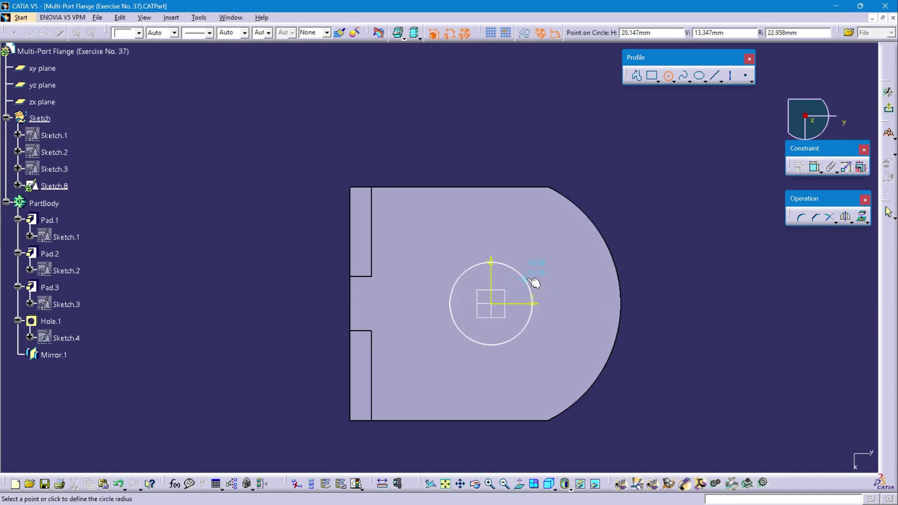
{"action": "left_click", "coordinate": [574, 252]}
- Constrain the circle's diameter to 64 mm and exit the sketch
{"action": "left_click", "coordinate": [814, 167]}
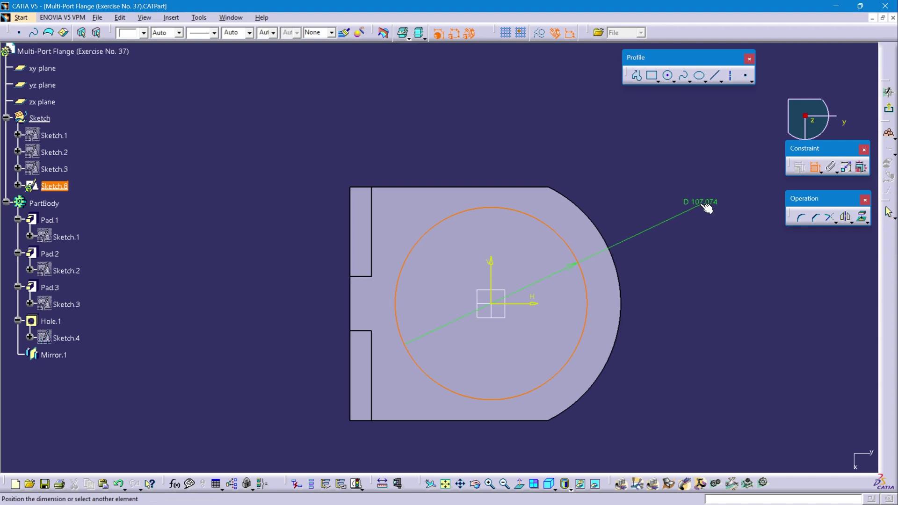
{"action": "left_click", "coordinate": [696, 179]}
{"action": "double_click", "coordinate": [695, 180]}
{"action": "type", "text": "6"}
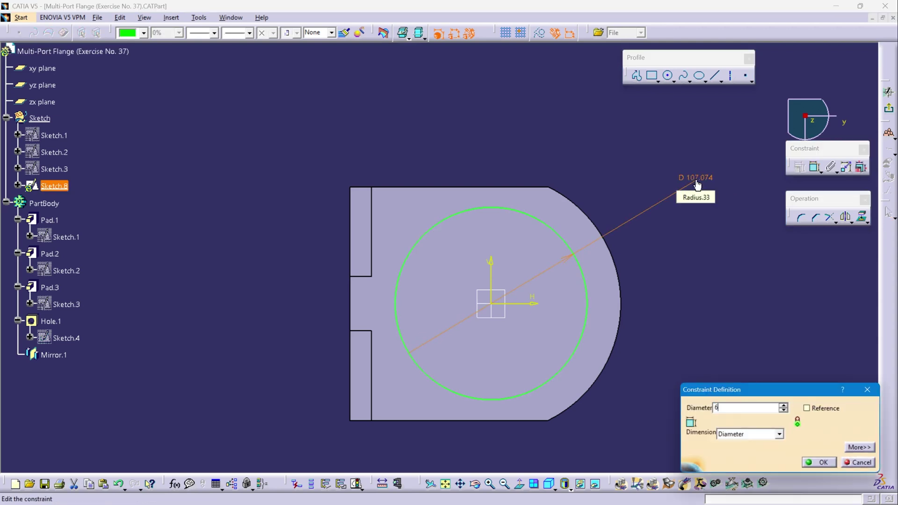
{"action": "type", "text": "4"}
{"action": "key", "text": "Return"}
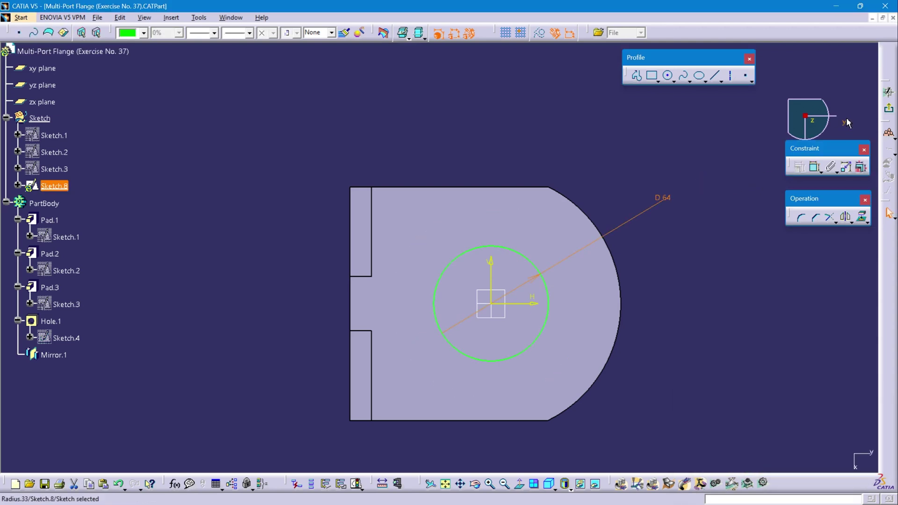
{"action": "left_click", "coordinate": [889, 108]}
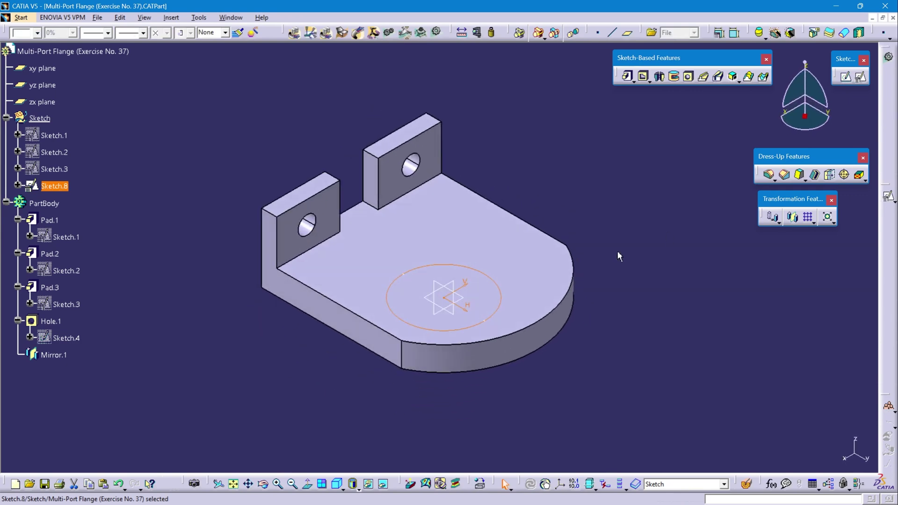
- Make PartBody the in-work object and pad the circle sketch to a length of 60 mm
{"action": "right_click", "coordinate": [47, 202]}
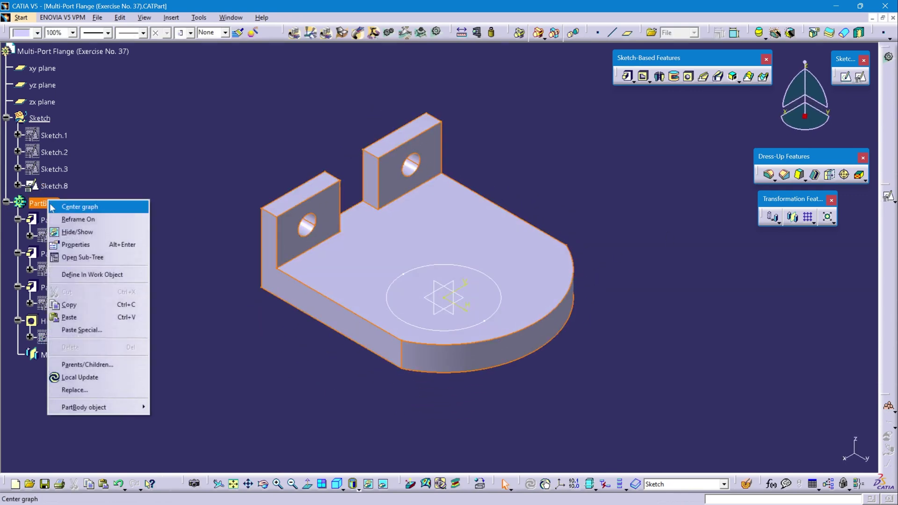
{"action": "left_click", "coordinate": [92, 275]}
{"action": "left_click", "coordinate": [54, 186]}
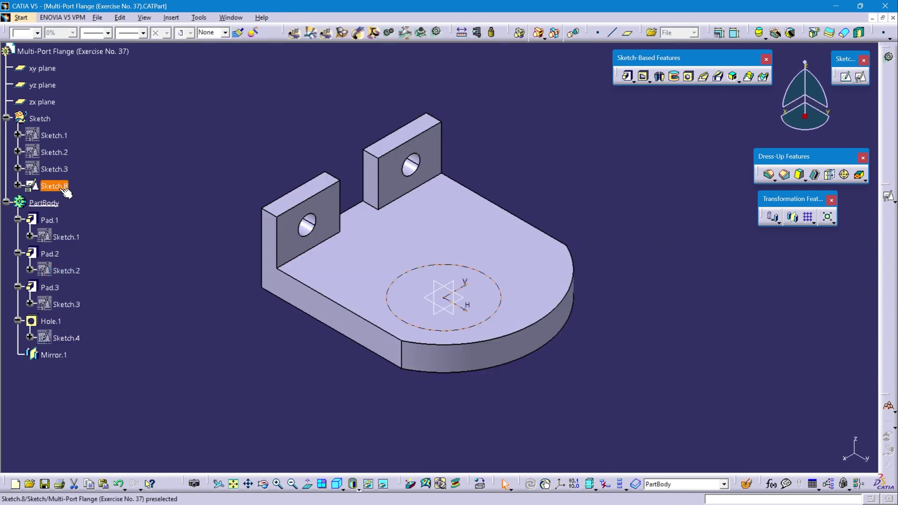
{"action": "left_click", "coordinate": [627, 76]}
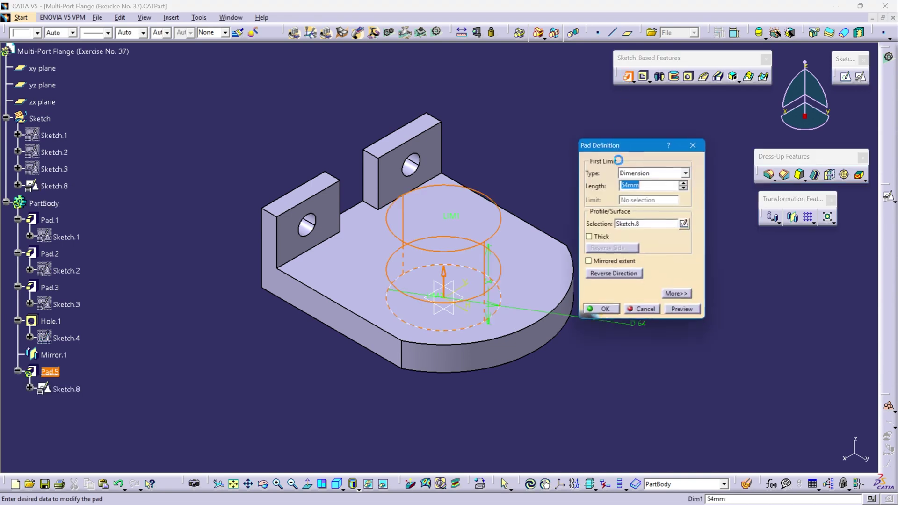
{"action": "type", "text": "6"}
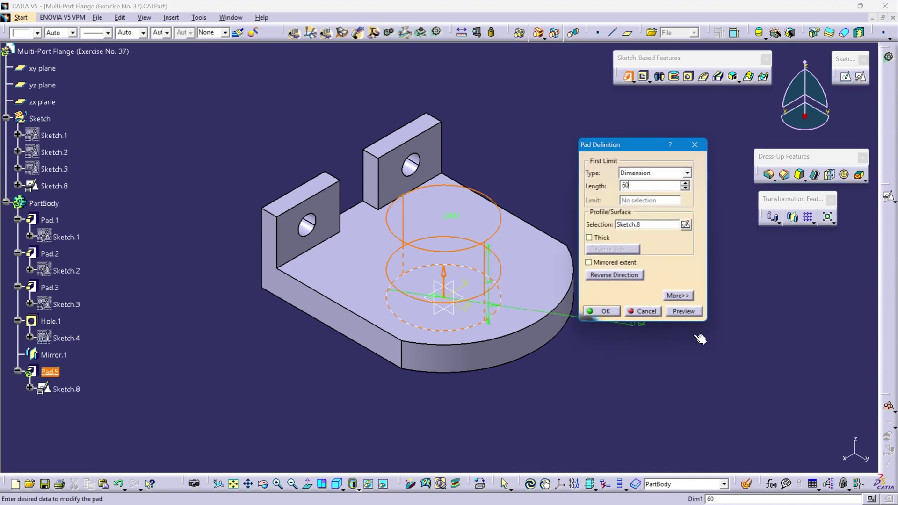
{"action": "type", "text": "0"}
{"action": "left_click", "coordinate": [644, 405]}
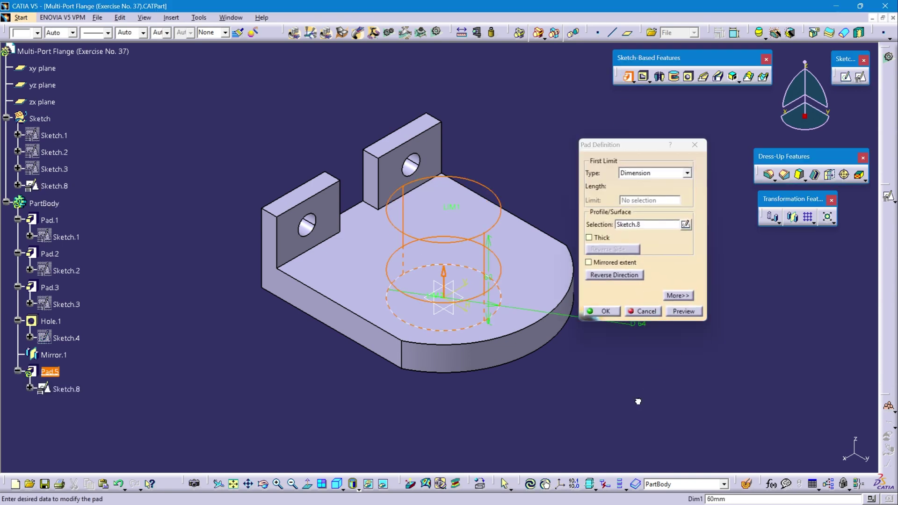
{"action": "left_click", "coordinate": [590, 312]}
{"action": "left_click", "coordinate": [615, 221]}
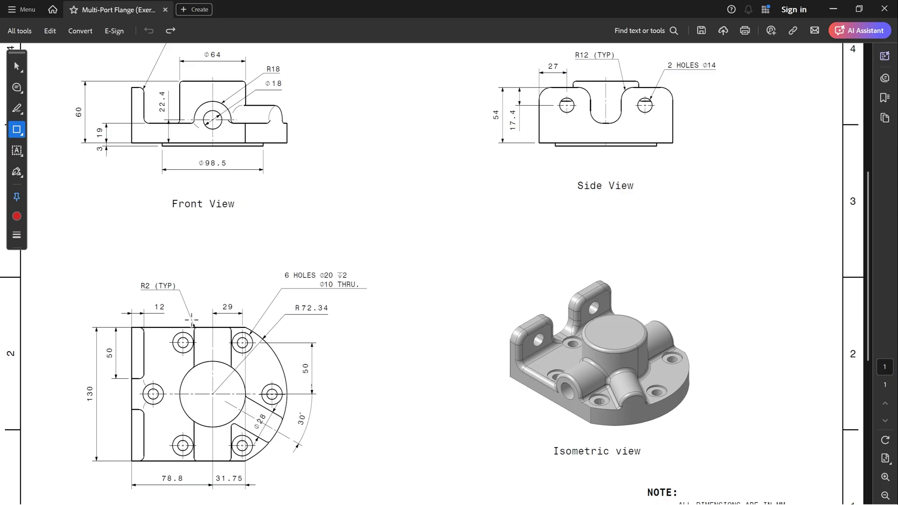
- In the PDF drawing, mark the cross cylinder in the plan view and its radius and axis height dimensions in the front view
{"action": "mouse_move", "coordinate": [191, 321]}
{"action": "left_mouse_down"}
{"action": "mouse_move", "coordinate": [241, 457]}
{"action": "mouse_move", "coordinate": [235, 464]}
{"action": "left_mouse_up"}
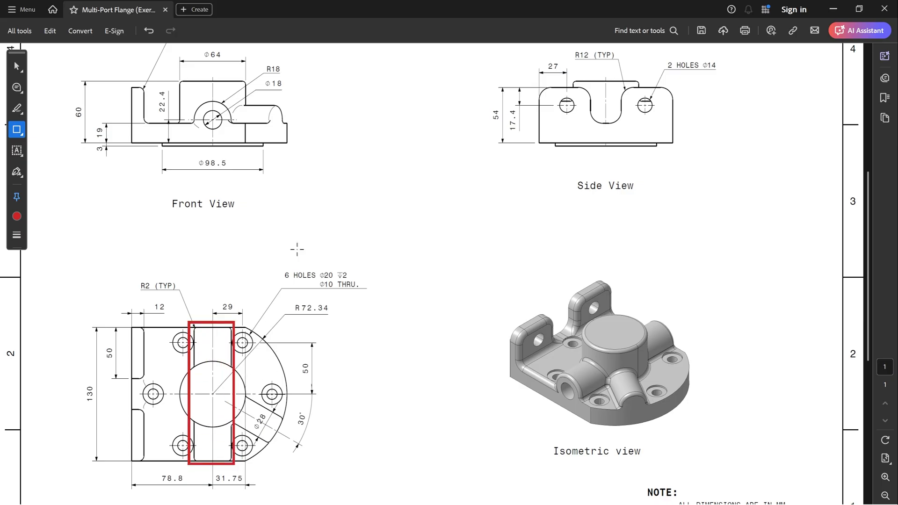
{"action": "left_click_drag", "start_coordinate": [263, 60], "coordinate": [286, 76]}
{"action": "mouse_move", "coordinate": [154, 85]}
{"action": "left_mouse_down"}
{"action": "mouse_move", "coordinate": [180, 124]}
{"action": "mouse_move", "coordinate": [173, 117]}
{"action": "left_mouse_up"}
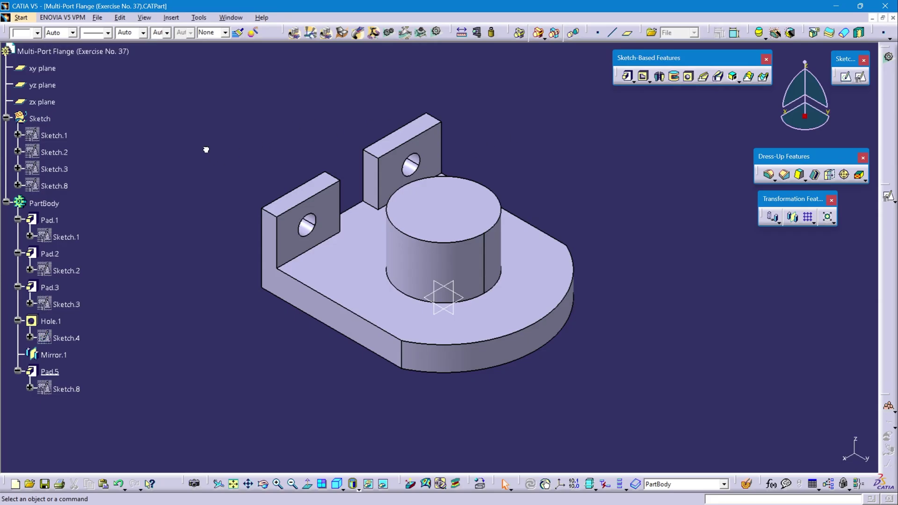
- Make the Sketch set the in-work object and create a positioned sketch on the yz plane with default orientation
{"action": "left_click", "coordinate": [40, 118]}
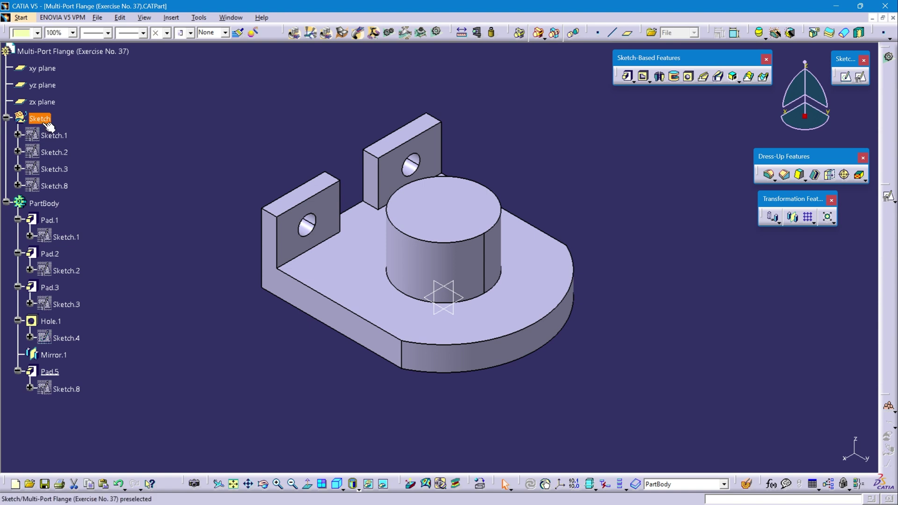
{"action": "right_click", "coordinate": [41, 121]}
{"action": "left_click", "coordinate": [75, 200]}
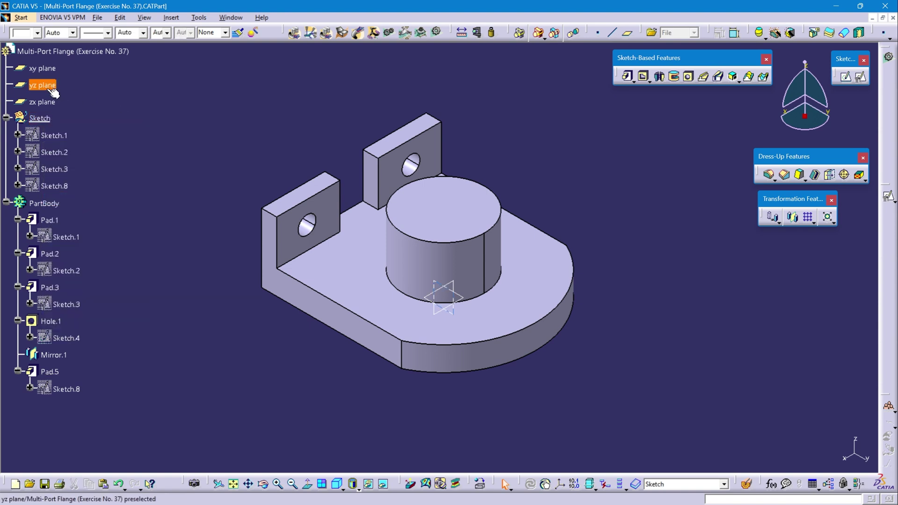
{"action": "left_click", "coordinate": [44, 86]}
{"action": "left_click", "coordinate": [861, 76]}
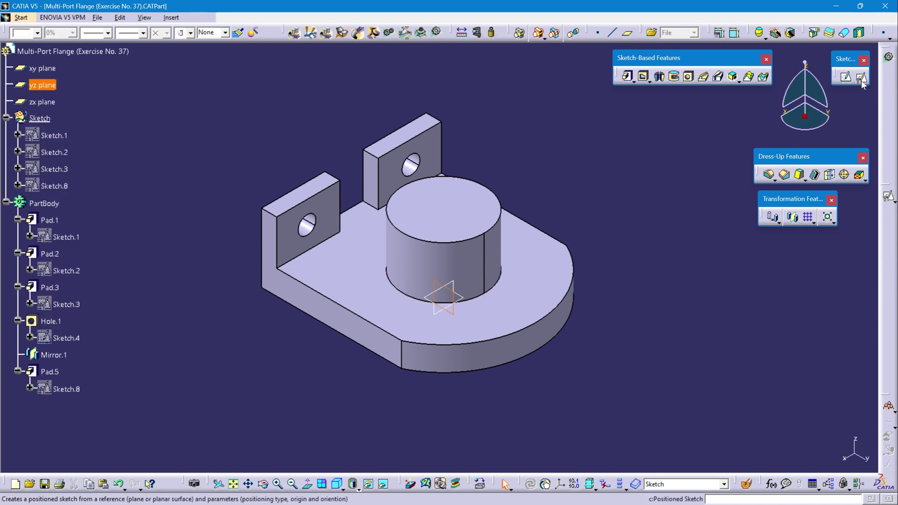
{"action": "left_click", "coordinate": [809, 455]}
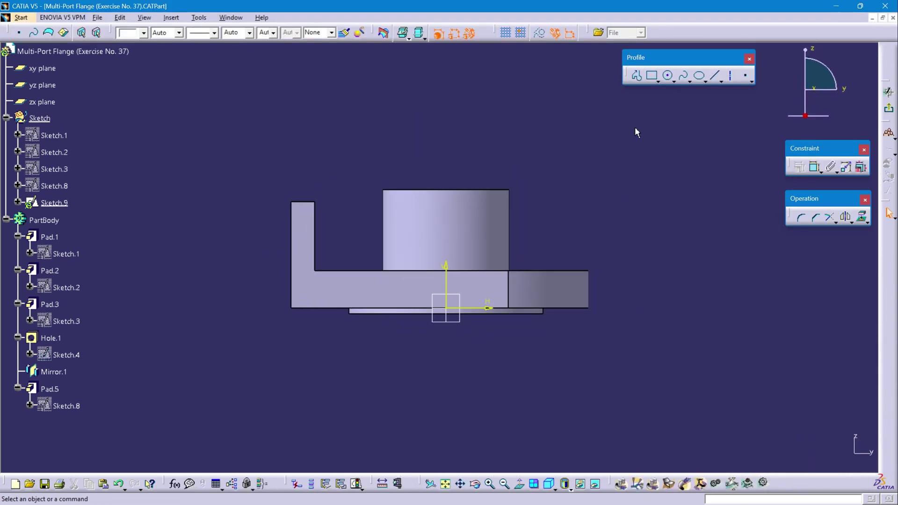
- Sketch a circle above the central boss, centred on the sketch's vertical axis
{"action": "left_click", "coordinate": [668, 76]}
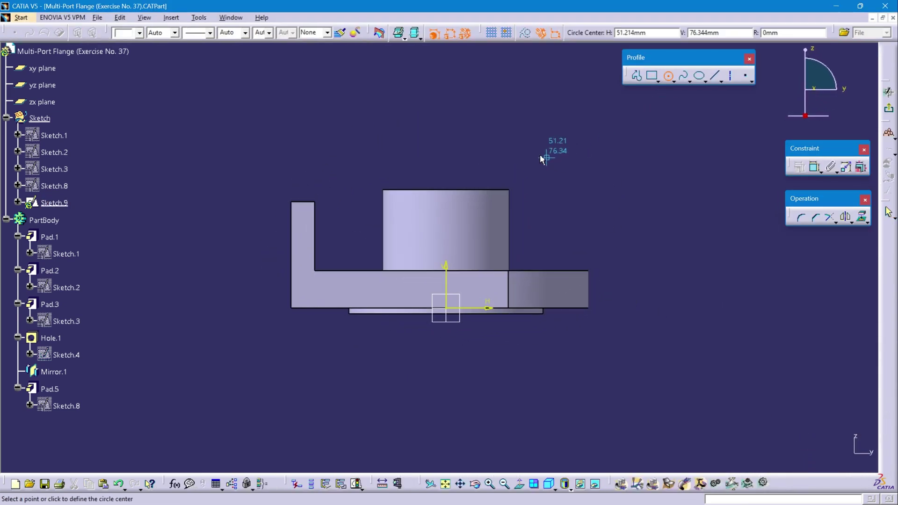
{"action": "left_click", "coordinate": [445, 141]}
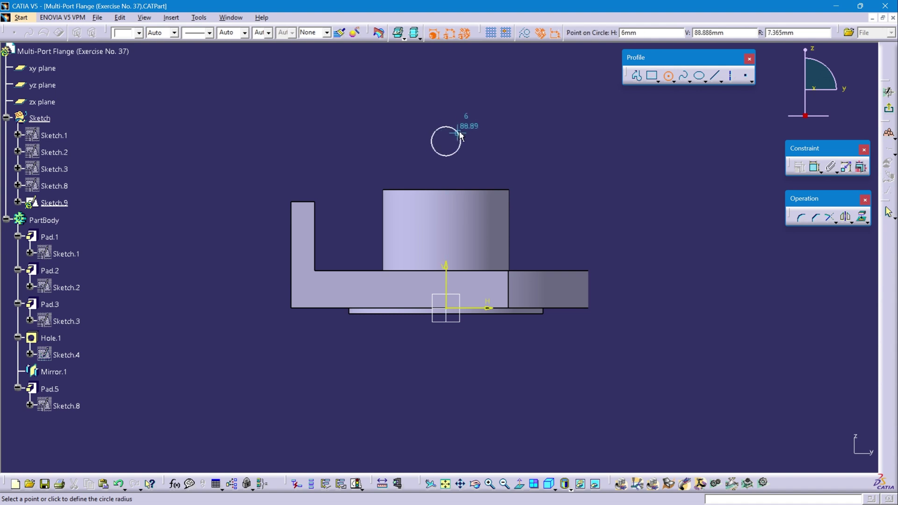
{"action": "left_click", "coordinate": [490, 114]}
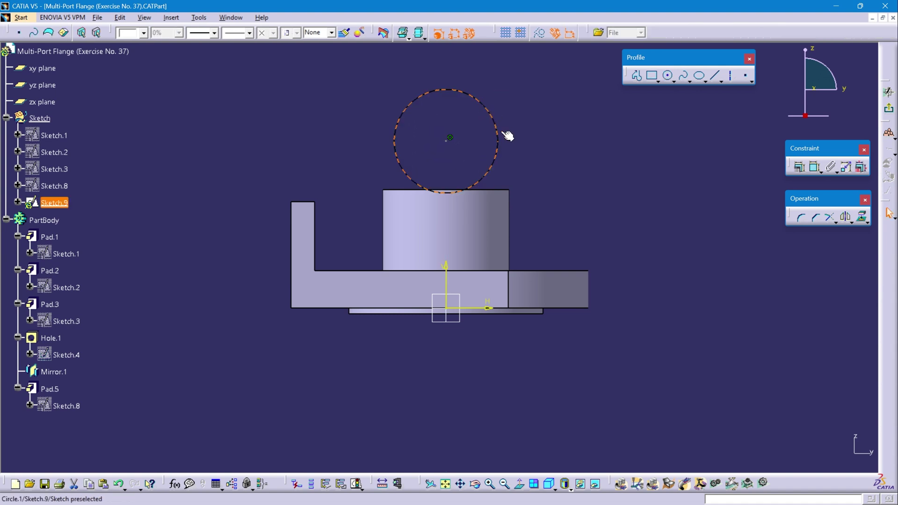
- Constrain the circle above the central boss to a diameter of 18*2 (36 mm)
{"action": "left_click", "coordinate": [815, 167]}
{"action": "left_click", "coordinate": [582, 143]}
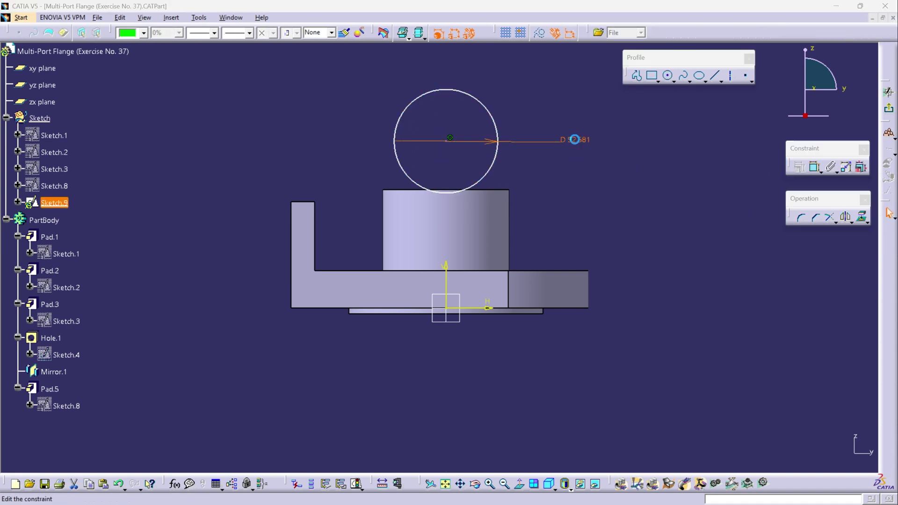
{"action": "double_click", "coordinate": [577, 140]}
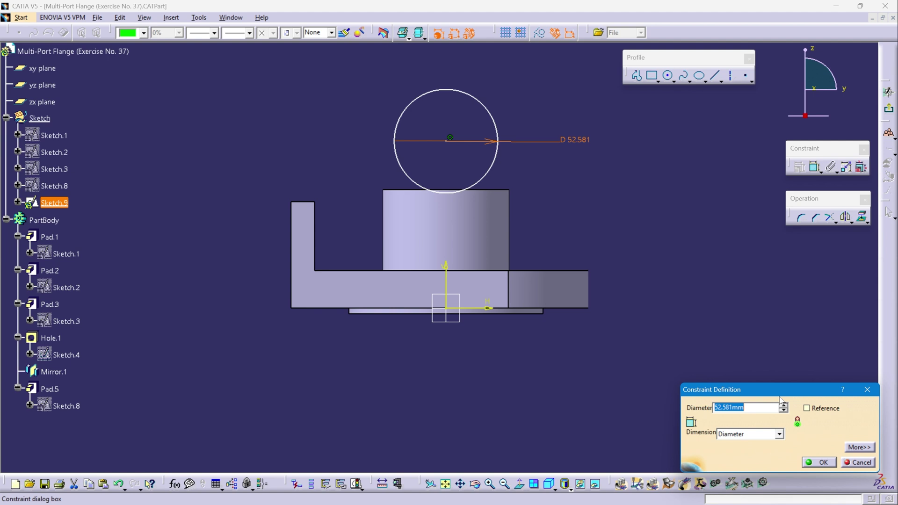
{"action": "type", "text": "18*2"}
{"action": "key", "text": "Tab"}
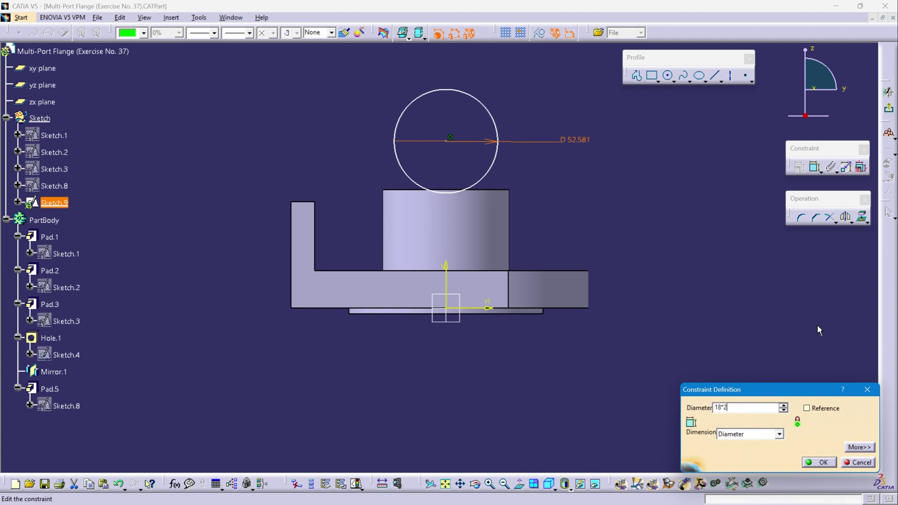
{"action": "left_click", "coordinate": [819, 462]}
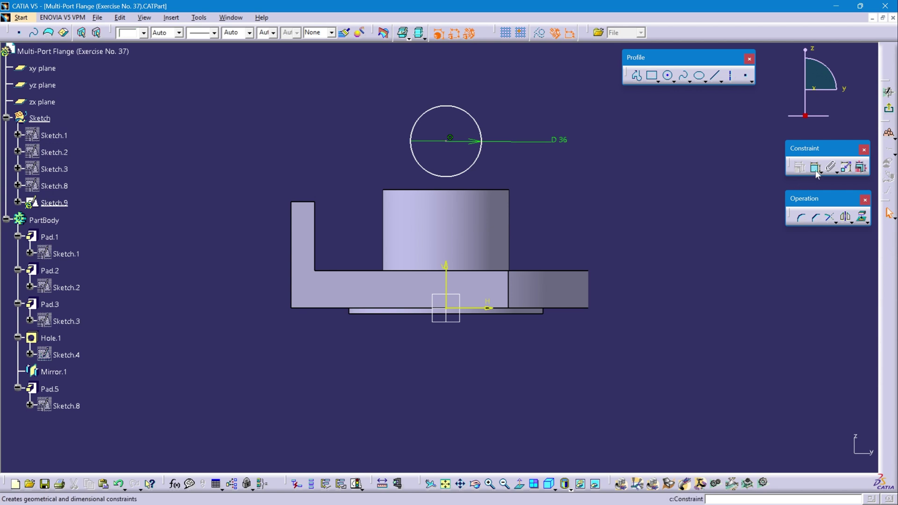
- Dimension the circle's centre 22.4 mm above the sketch's horizontal axis and exit the sketch
{"action": "left_click", "coordinate": [451, 140]}
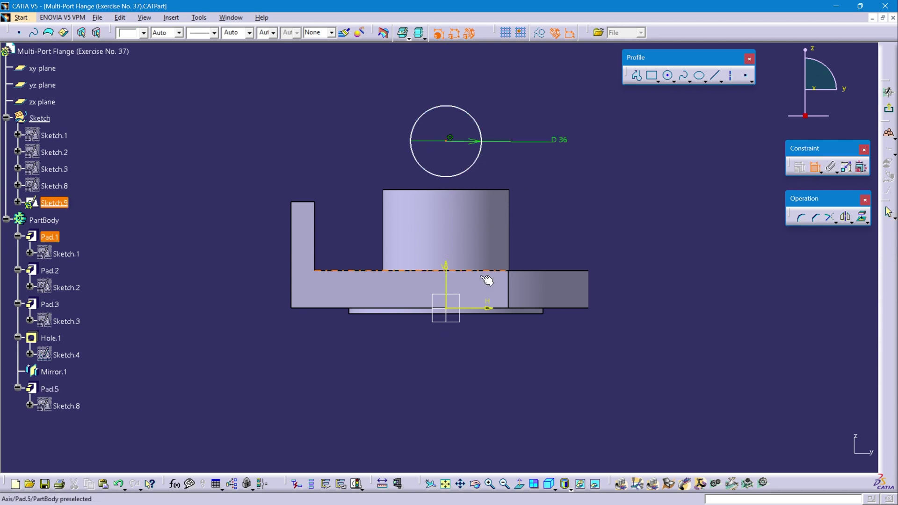
{"action": "left_click", "coordinate": [487, 308]}
{"action": "left_click", "coordinate": [691, 256]}
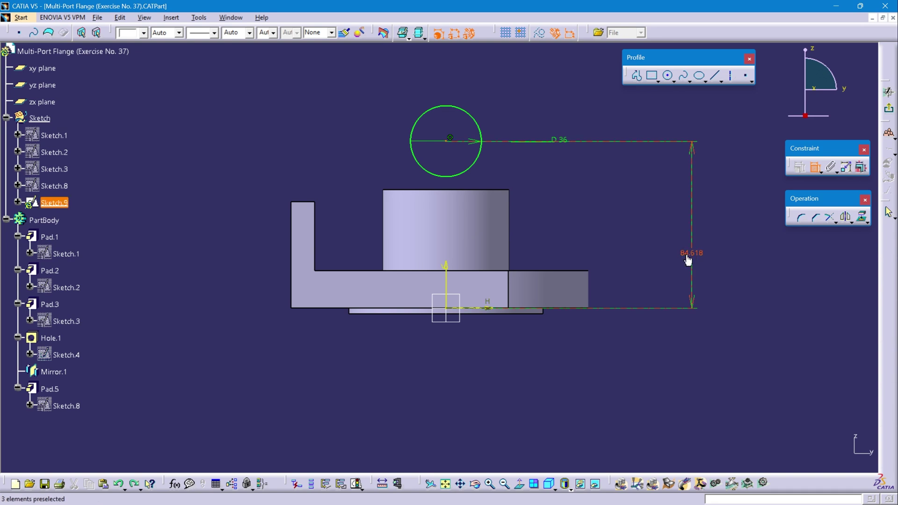
{"action": "double_click", "coordinate": [688, 260]}
{"action": "type", "text": "22."}
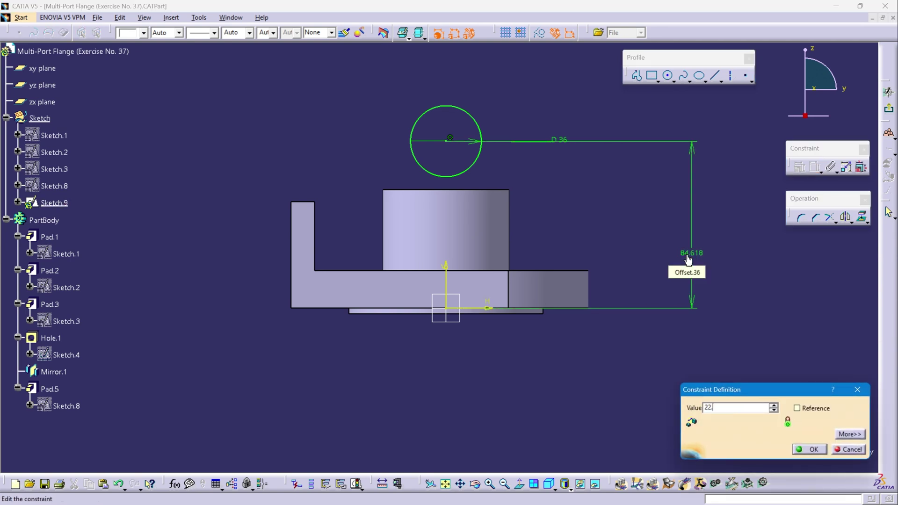
{"action": "type", "text": "4"}
{"action": "key", "text": "Return"}
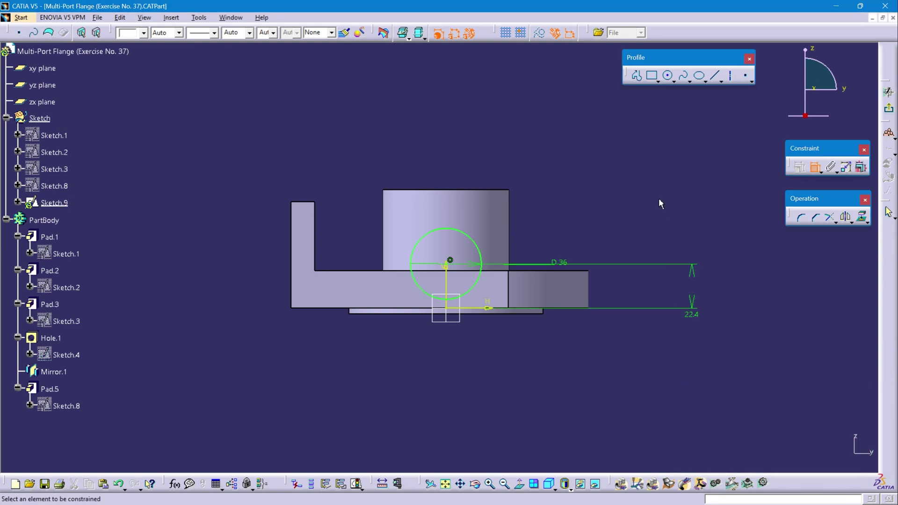
{"action": "left_click", "coordinate": [891, 111]}
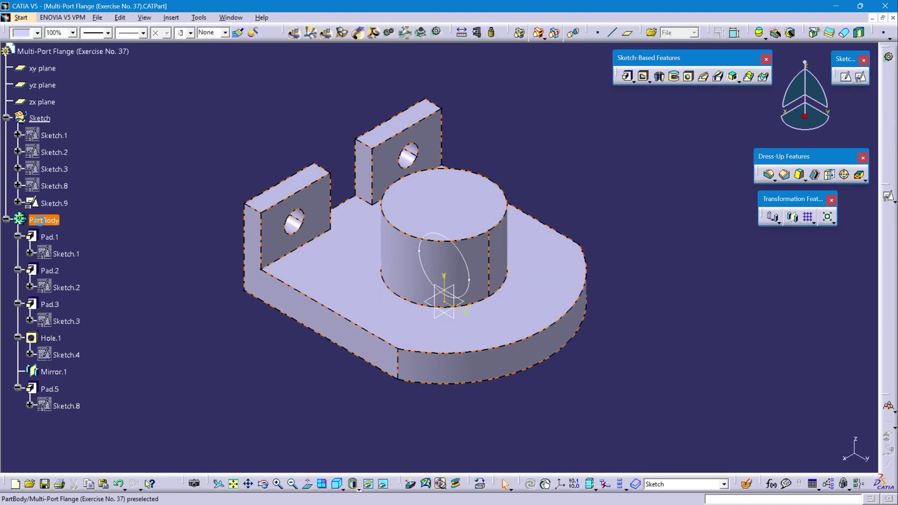
- Make PartBody the in-work object and pad the 36 mm circle sketch to a length of 130/2 (65 mm) with mirrored extent
{"action": "right_click", "coordinate": [38, 219]}
{"action": "left_click", "coordinate": [71, 299]}
{"action": "left_click", "coordinate": [53, 203]}
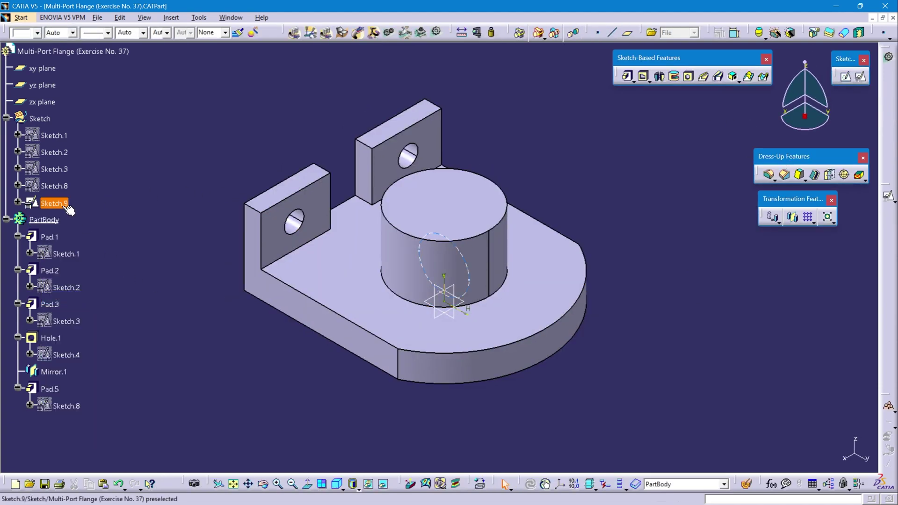
{"action": "left_click", "coordinate": [628, 77]}
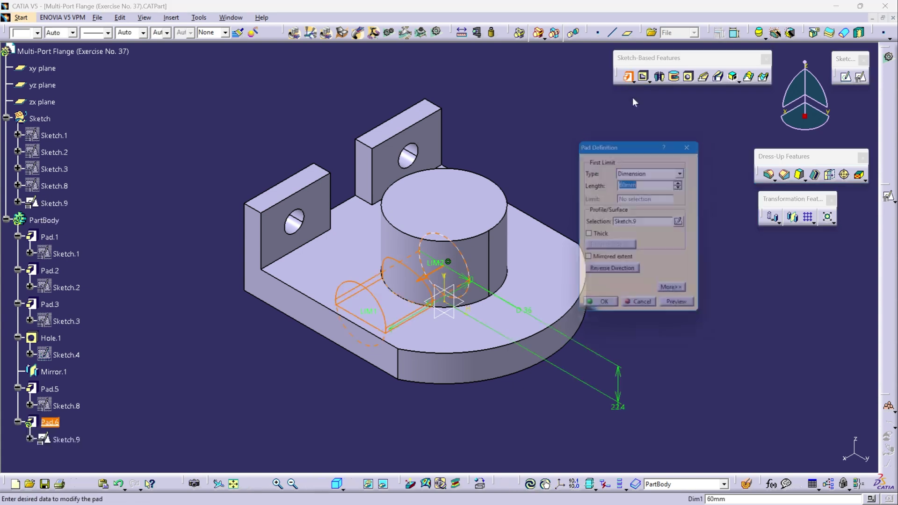
{"action": "type", "text": "130/2"}
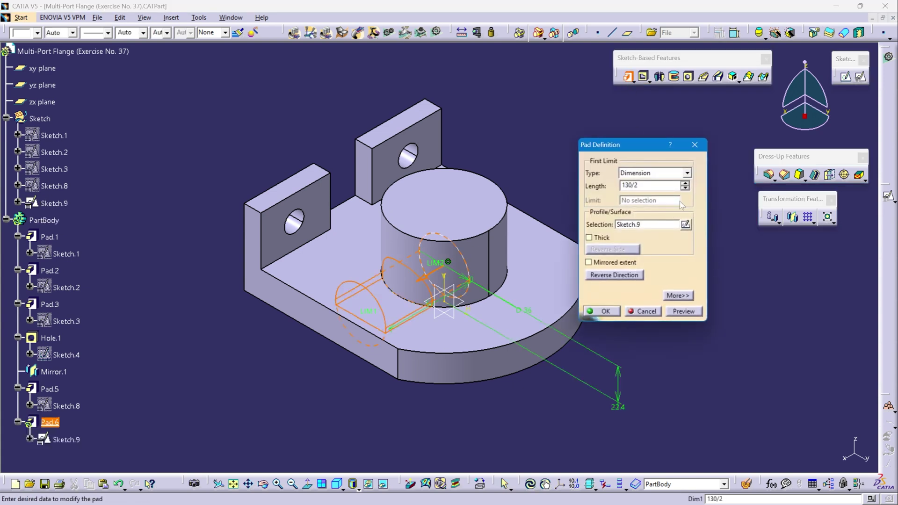
{"action": "left_click", "coordinate": [560, 142]}
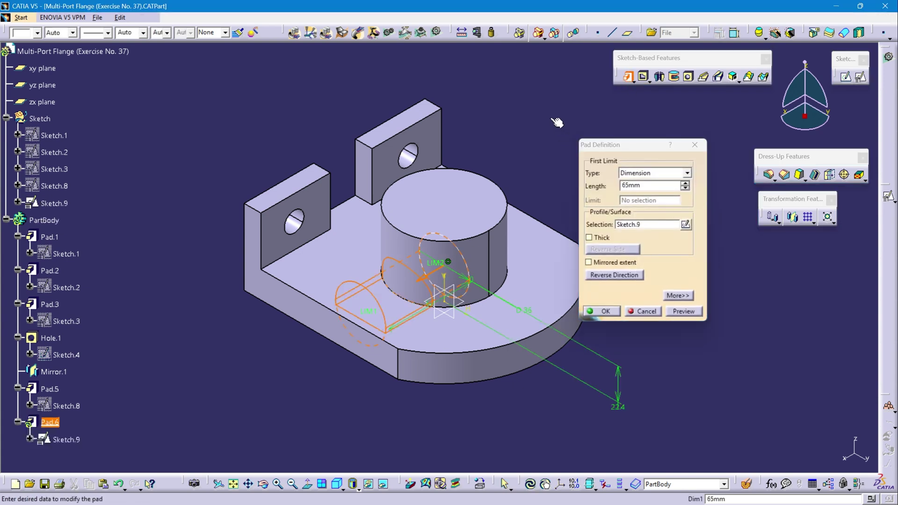
{"action": "left_click", "coordinate": [610, 265]}
{"action": "left_click", "coordinate": [606, 312]}
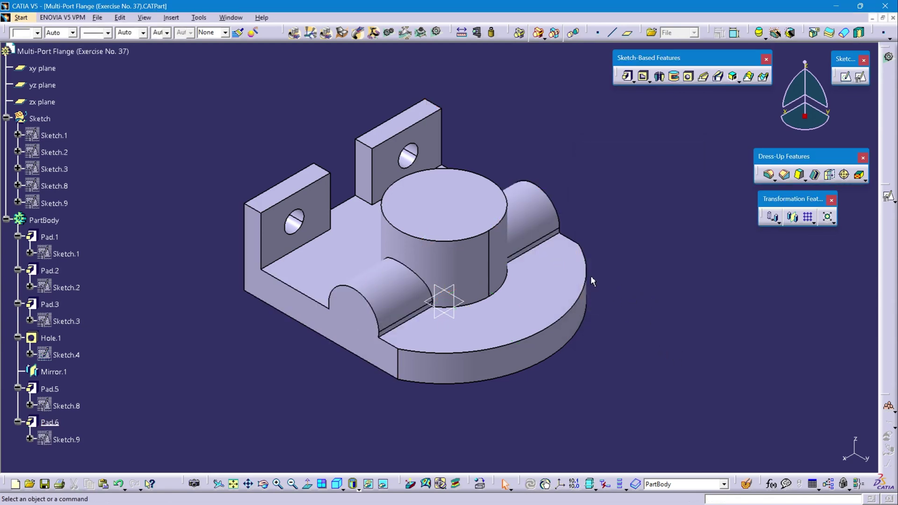
- In the PDF drawing, mark the angled cylinder in the isometric view and its Ø28 and 30° dimensions in the plan view
{"action": "key", "text": "alt+Tab"}
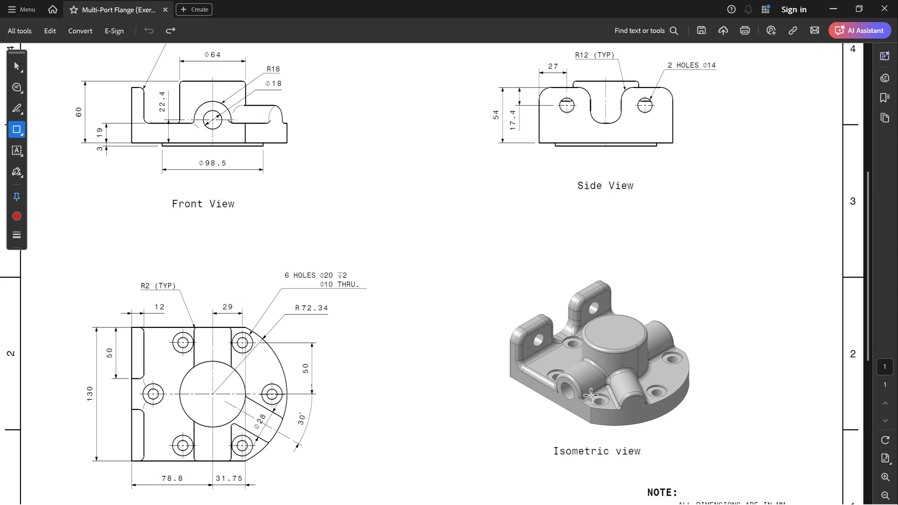
{"action": "left_click_drag", "start_coordinate": [610, 374], "coordinate": [649, 416]}
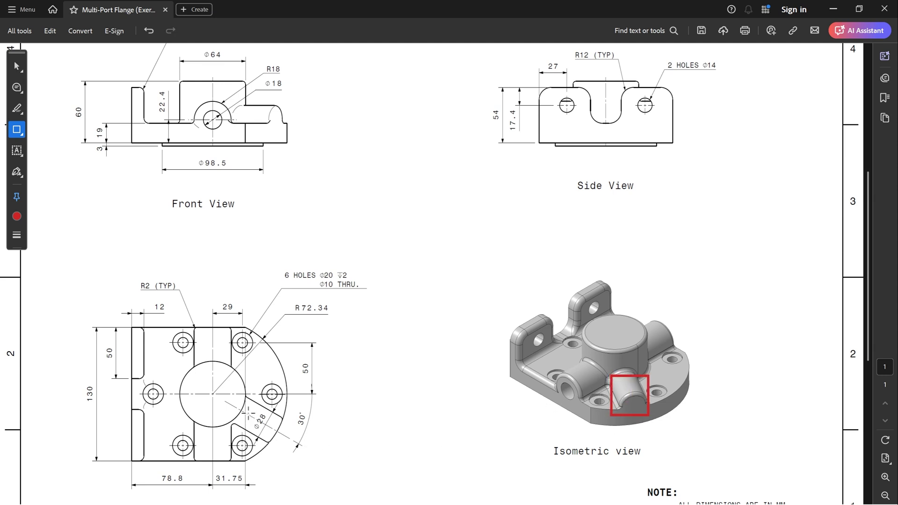
{"action": "left_click_drag", "start_coordinate": [251, 412], "coordinate": [270, 432]}
{"action": "left_click_drag", "start_coordinate": [293, 411], "coordinate": [312, 434]}
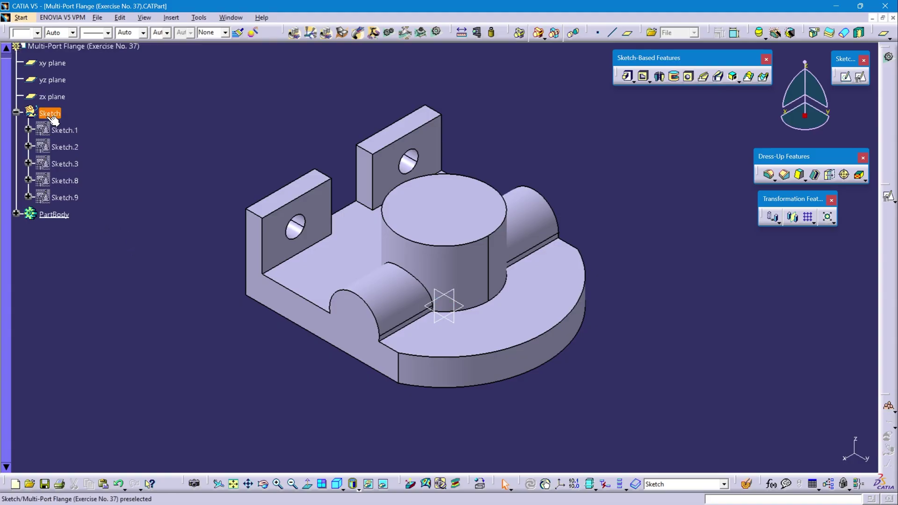
- Make the Sketch set the in-work object and start a reference plane of type Angle/Normal to plane from the zx plane
{"action": "right_click", "coordinate": [47, 113]}
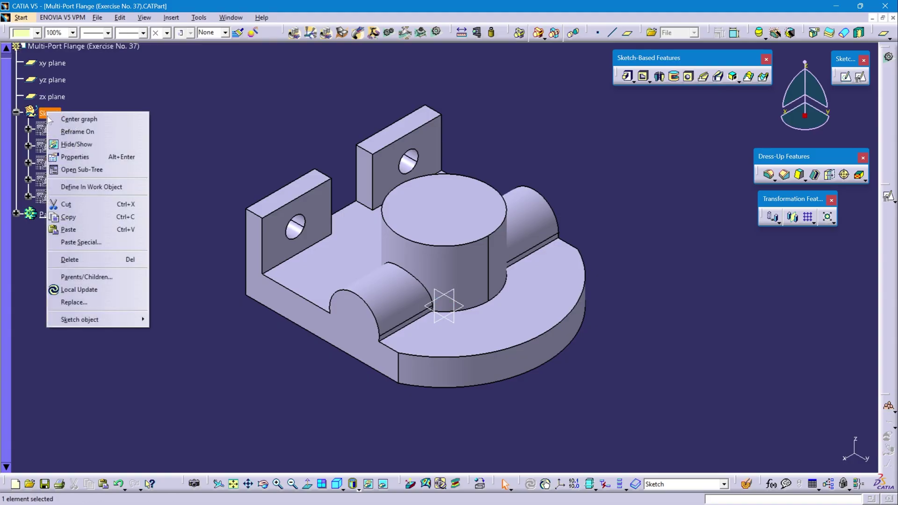
{"action": "left_click", "coordinate": [77, 186]}
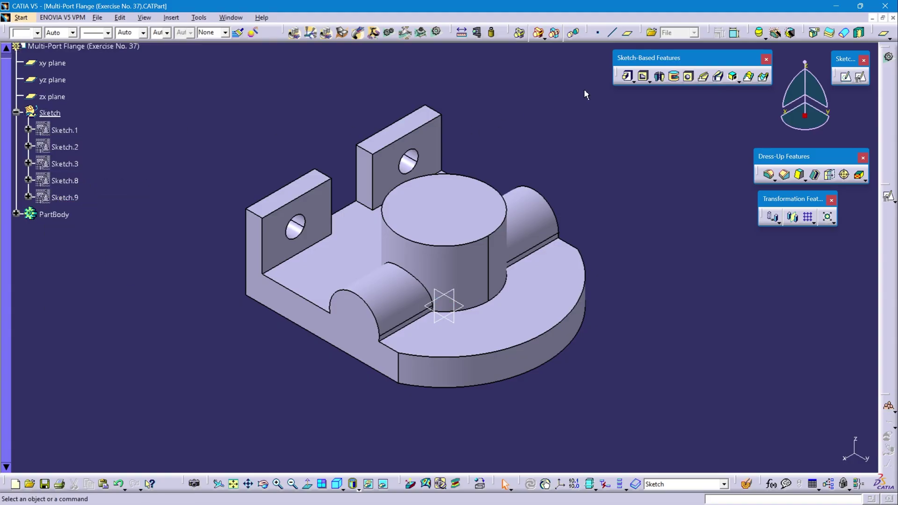
{"action": "left_click", "coordinate": [627, 33]}
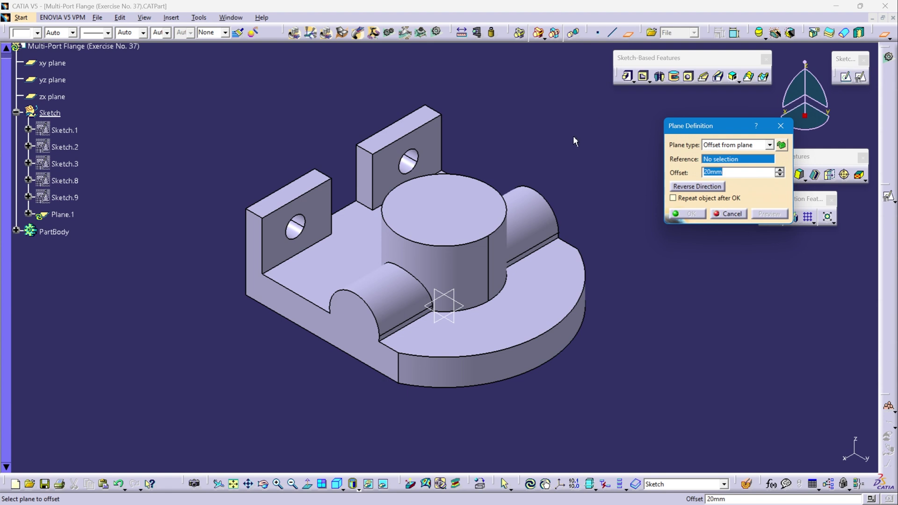
{"action": "left_click", "coordinate": [454, 290]}
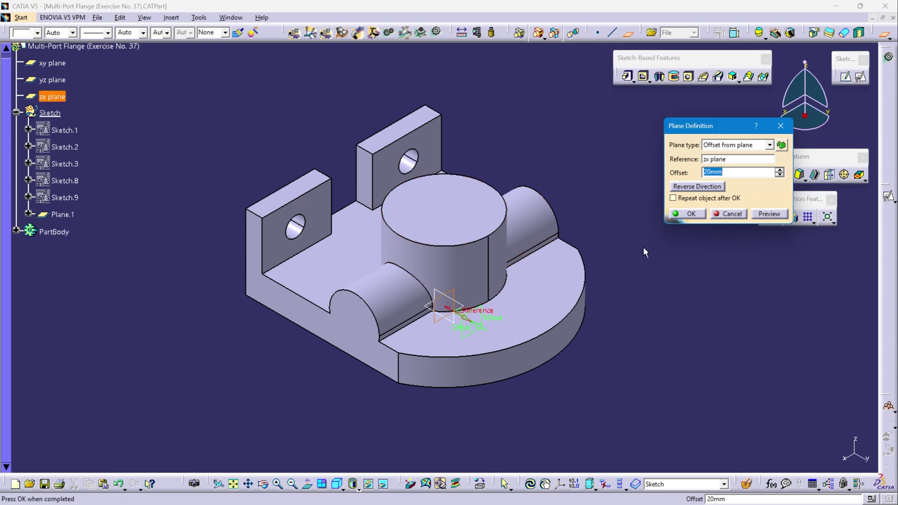
{"action": "left_click", "coordinate": [770, 145]}
{"action": "left_click", "coordinate": [736, 169]}
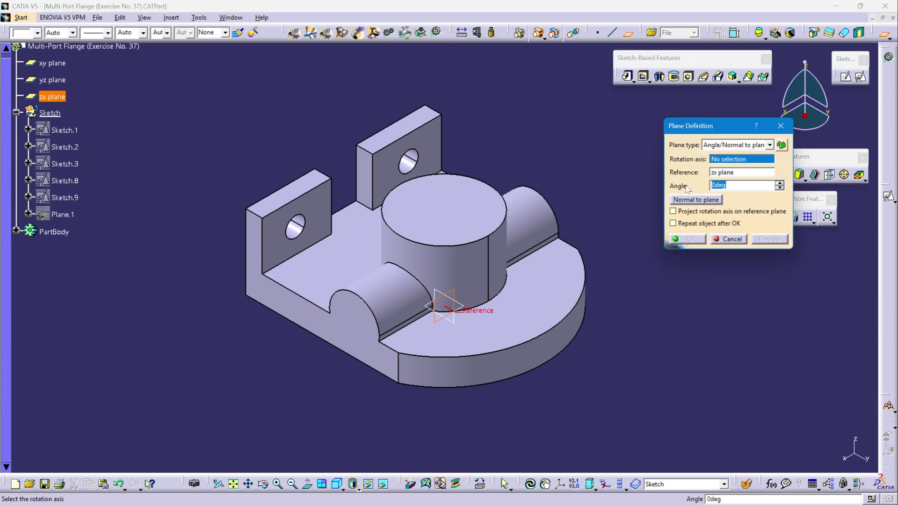
- Define the angled plane with the Z Axis as rotation axis and an angle of -30deg
{"action": "type", "text": "30"}
{"action": "left_click", "coordinate": [571, 154]}
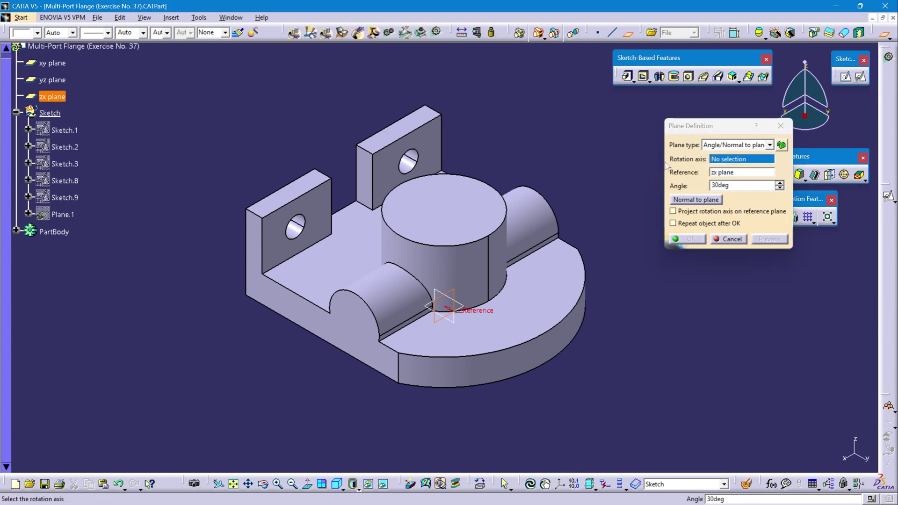
{"action": "right_click", "coordinate": [724, 166]}
{"action": "left_click", "coordinate": [747, 206]}
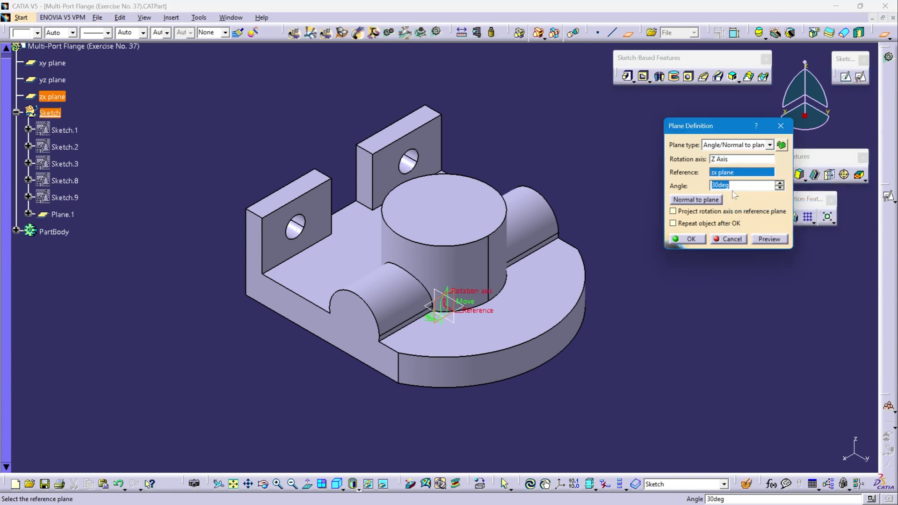
{"action": "type", "text": "-30"}
{"action": "key", "text": "Return"}
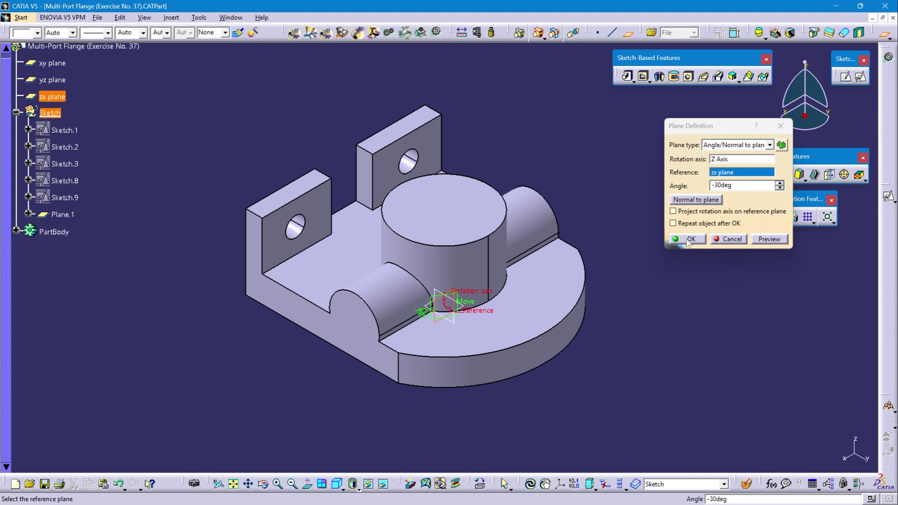
{"action": "left_click", "coordinate": [689, 239]}
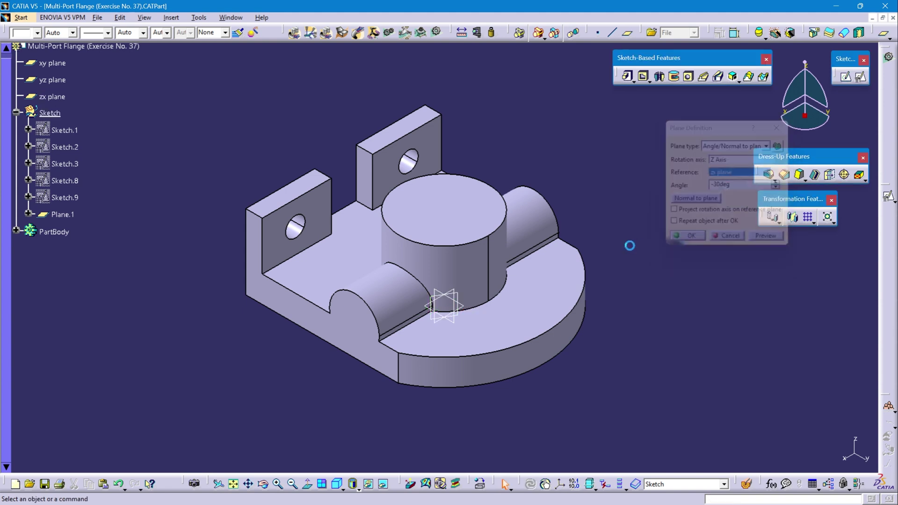
- Hide the xy, yz and zx origin planes
{"action": "left_click", "coordinate": [56, 66]}
{"action": "left_click", "coordinate": [53, 96], "text": "shift"}
{"action": "right_click", "coordinate": [55, 97]}
{"action": "left_click", "coordinate": [84, 129]}
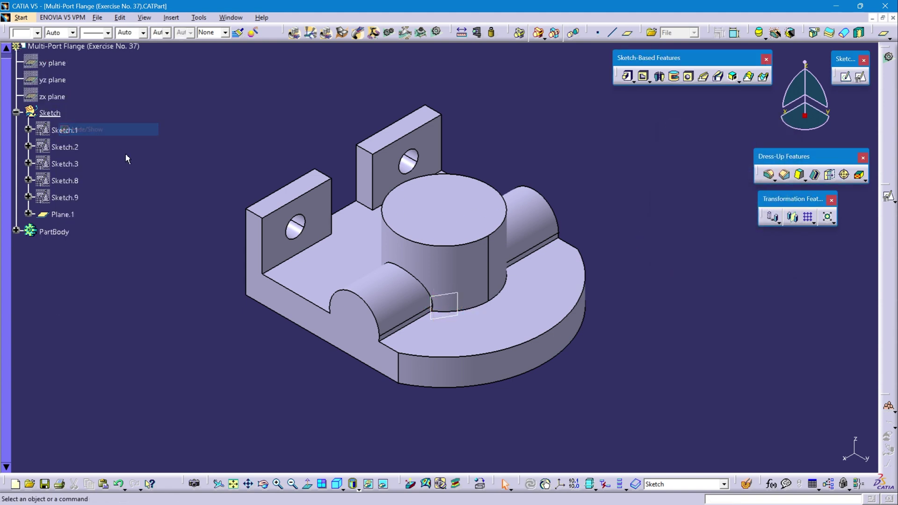
- Create a positioned sketch on the angled plane with implicit origin and orientation
{"action": "left_click", "coordinate": [62, 215]}
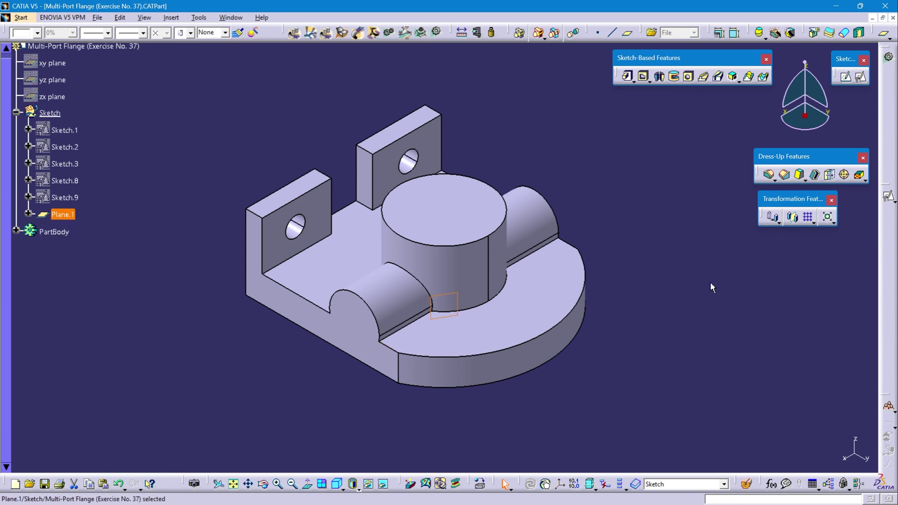
{"action": "left_click", "coordinate": [861, 76]}
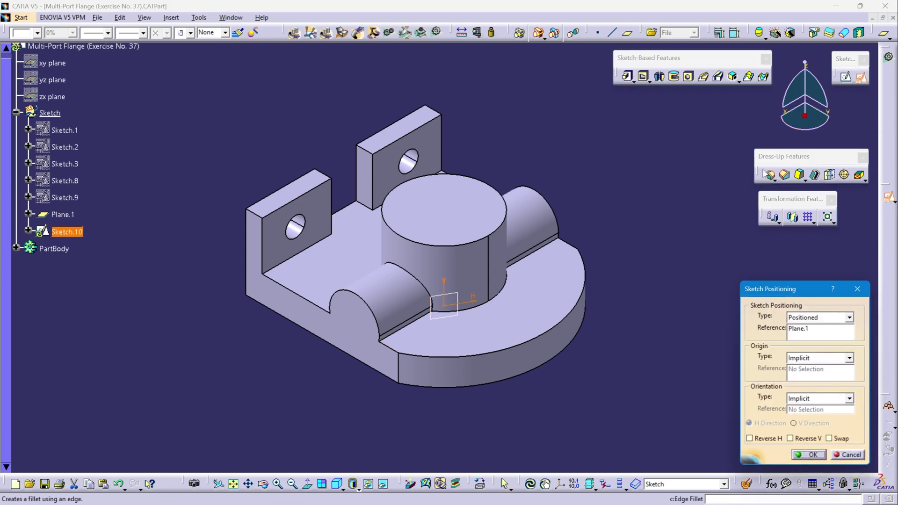
{"action": "left_click", "coordinate": [809, 455]}
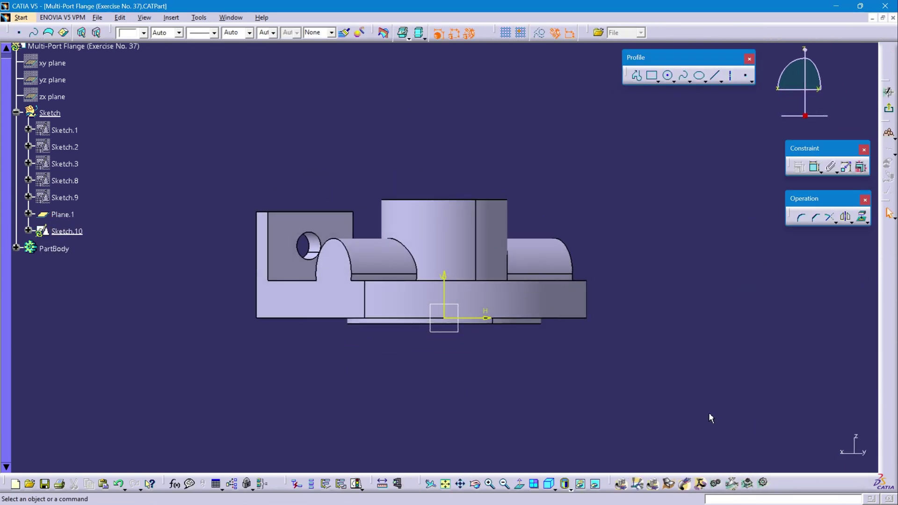
- Sketch a circle about 124 mm in diameter over the central boss, centred on the sketch's vertical axis
{"action": "left_click", "coordinate": [669, 76]}
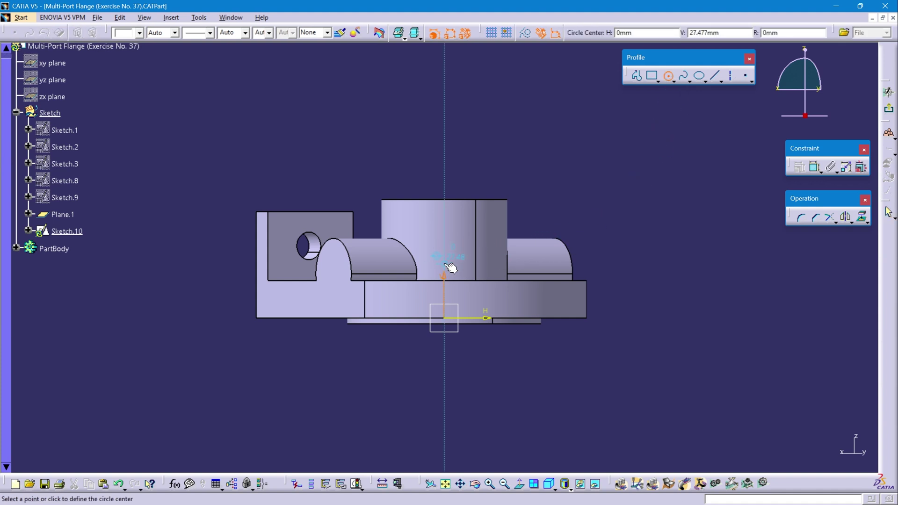
{"action": "left_click", "coordinate": [448, 260]}
{"action": "left_click", "coordinate": [538, 180]}
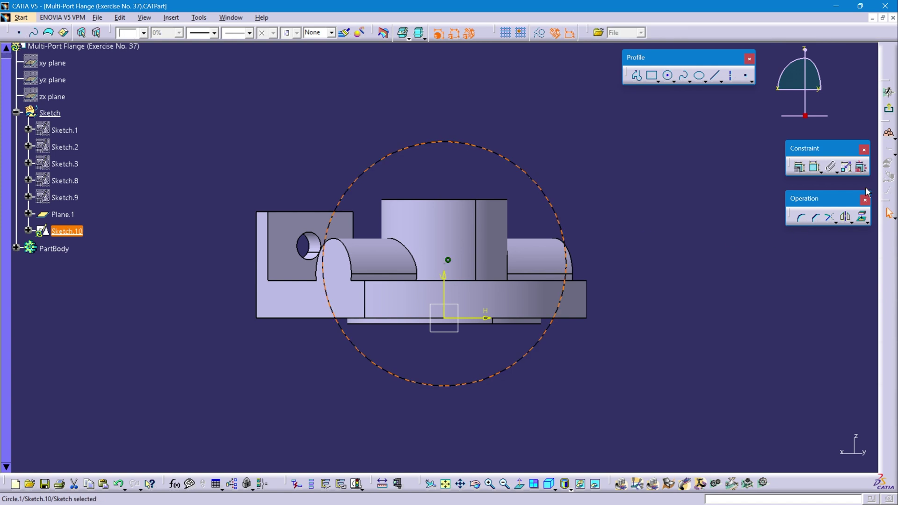
- Constrain the circle on the angled plane to a diameter of 18*2 (36 mm)
{"action": "left_click", "coordinate": [815, 167]}
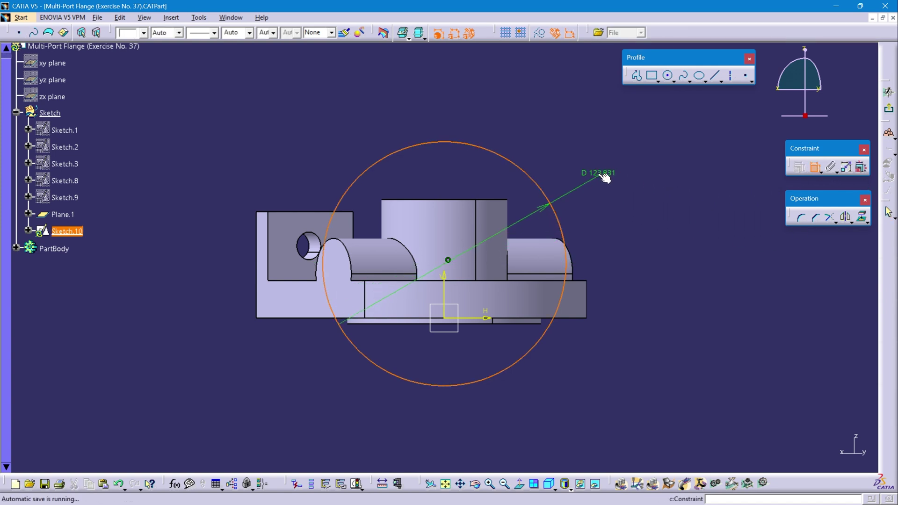
{"action": "left_click", "coordinate": [605, 177]}
{"action": "double_click", "coordinate": [599, 175]}
{"action": "type", "text": "1"}
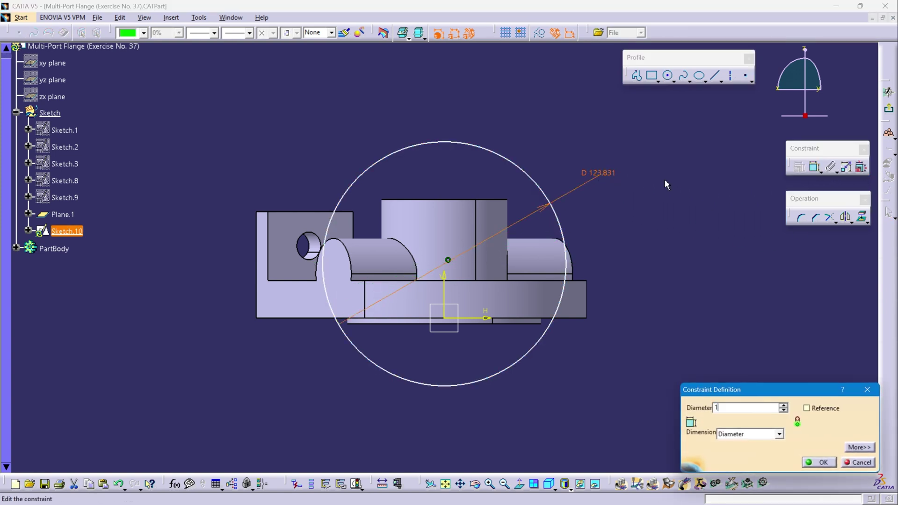
{"action": "type", "text": "8*2"}
{"action": "key", "text": "Return"}
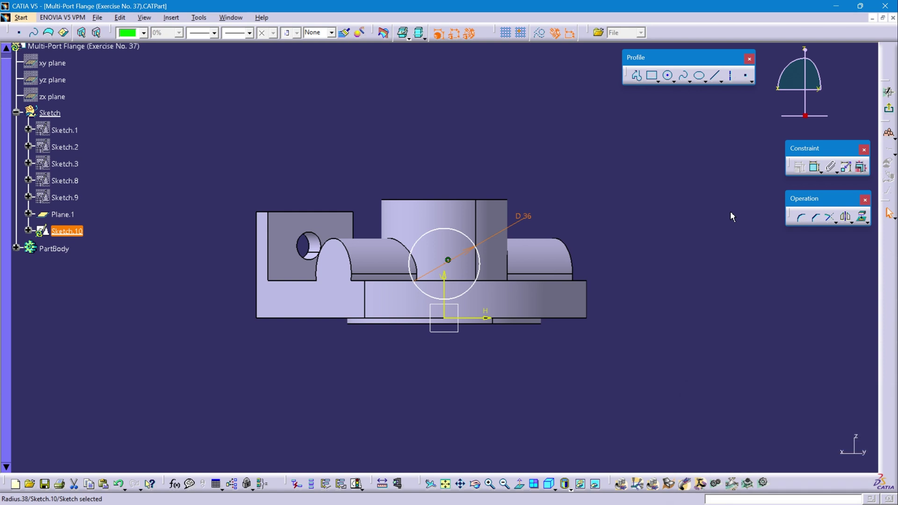
- Constrain the circle's centre to 22.4 mm from the sketch's horizontal axis and exit the sketch
{"action": "left_click", "coordinate": [813, 170]}
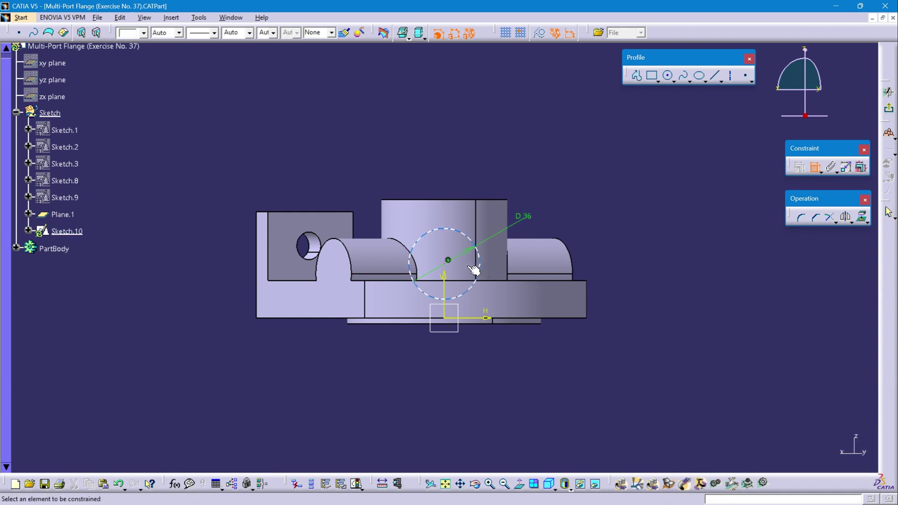
{"action": "left_click", "coordinate": [448, 260]}
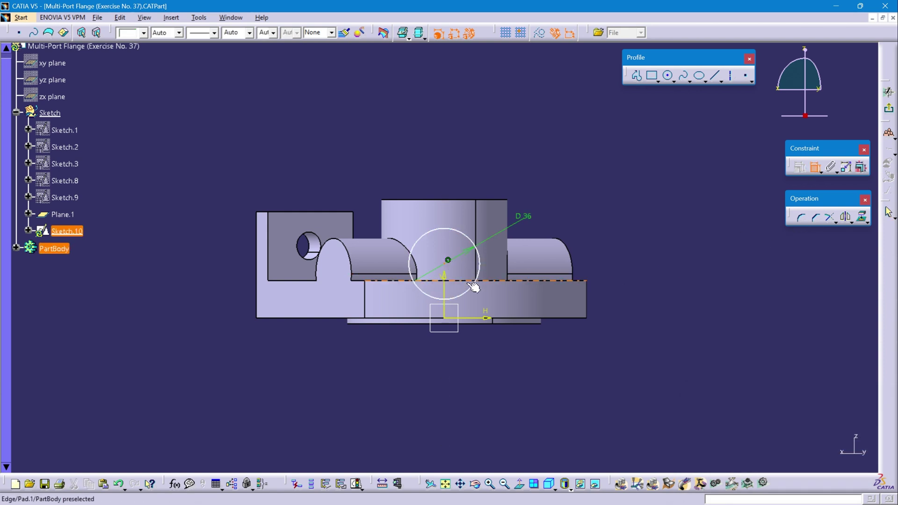
{"action": "left_click", "coordinate": [486, 317]}
{"action": "left_click", "coordinate": [670, 300]}
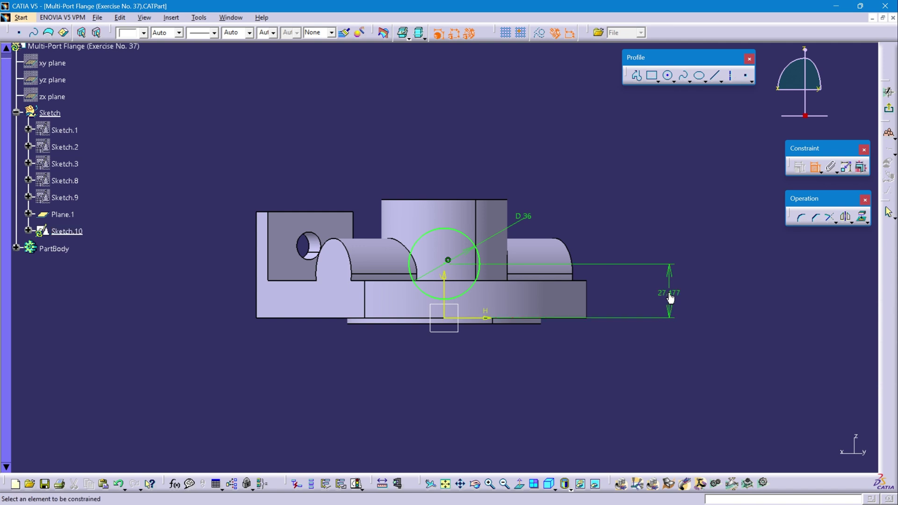
{"action": "double_click", "coordinate": [669, 296]}
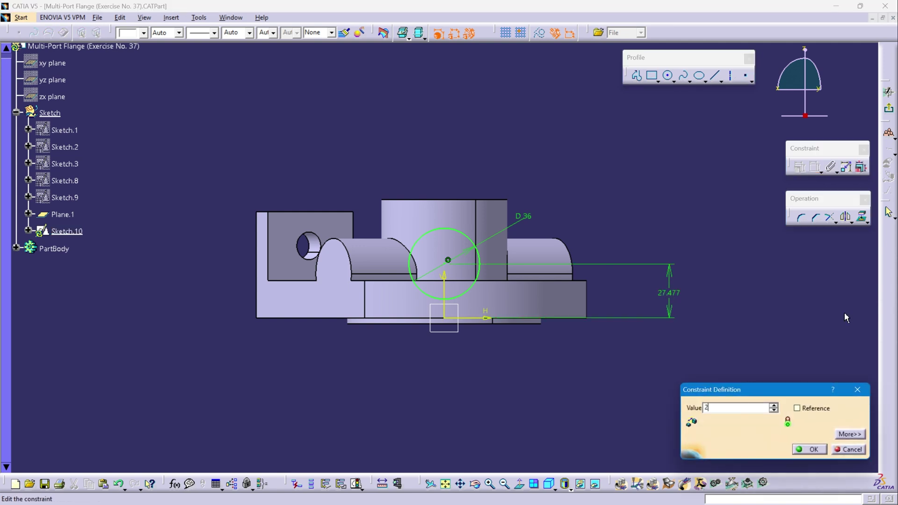
{"action": "type", "text": "22.4"}
{"action": "key", "text": "Return"}
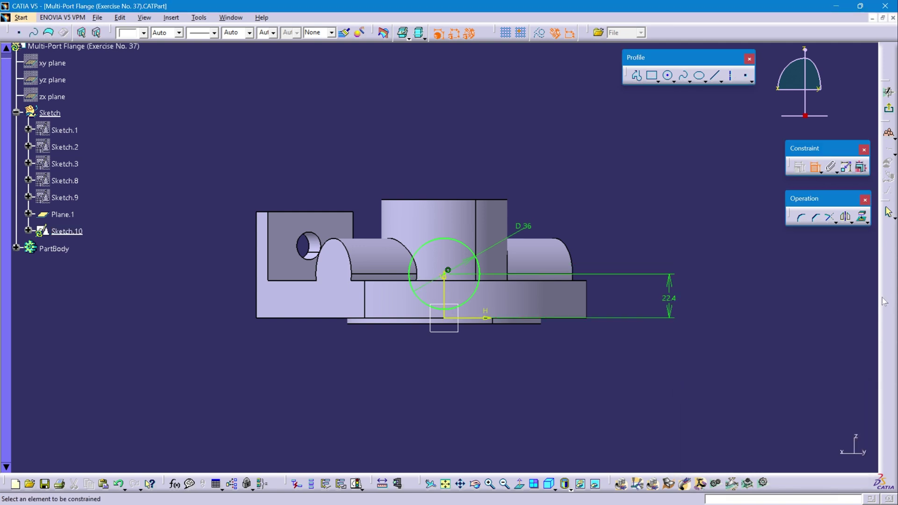
{"action": "left_click", "coordinate": [889, 92]}
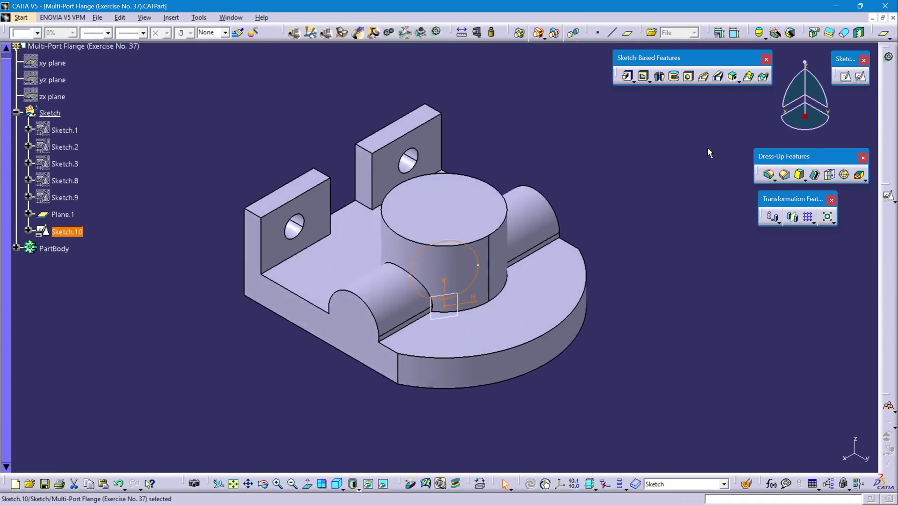
- Set PartBody as the in-work object
{"action": "left_click", "coordinate": [52, 248]}
{"action": "right_click", "coordinate": [52, 248]}
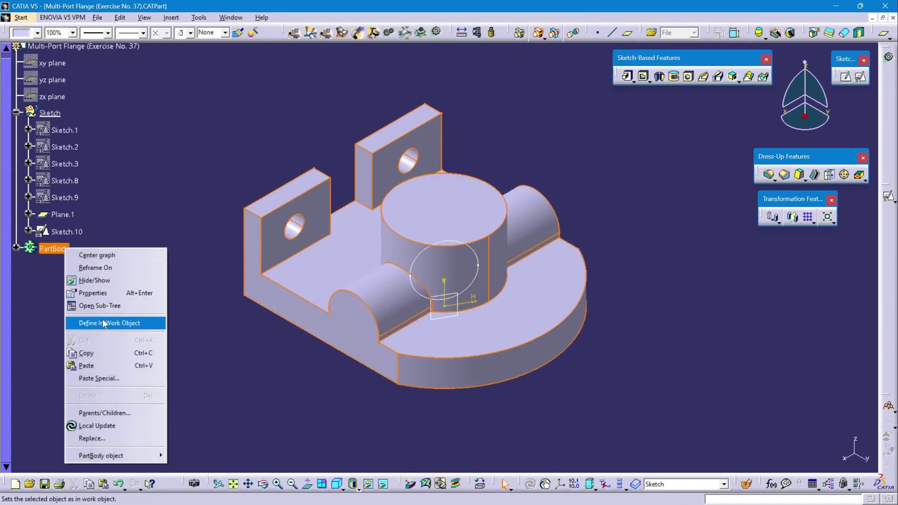
{"action": "left_click", "coordinate": [104, 323]}
- Pad the 36 mm circle sketch on the angled plane to a length of 90 mm, outward over the flange's rounded end
{"action": "left_click", "coordinate": [74, 236]}
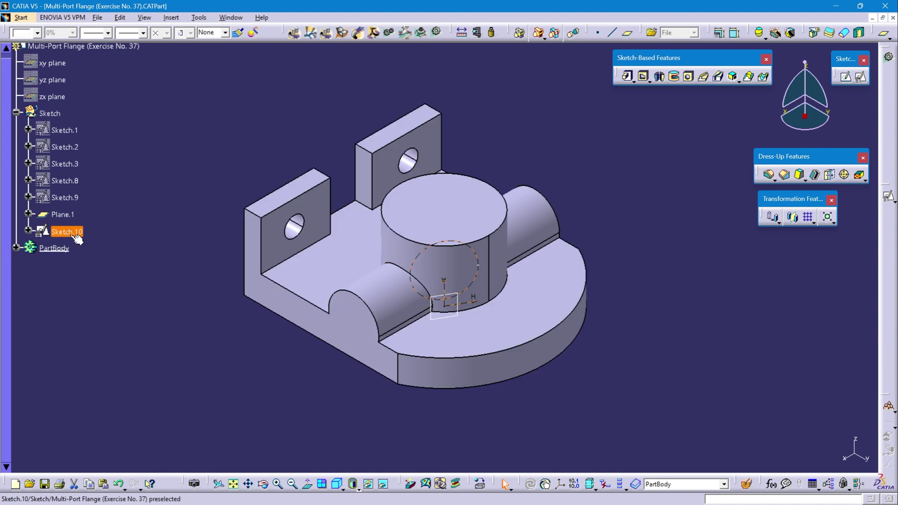
{"action": "left_click", "coordinate": [627, 77]}
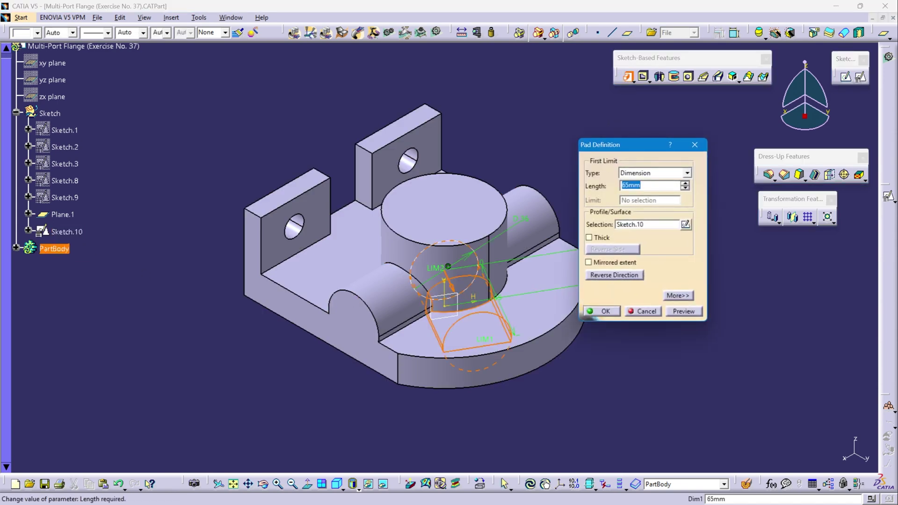
{"action": "left_click_drag", "start_coordinate": [685, 184], "coordinate": [685, 184]}
{"action": "middle_click_drag", "start_coordinate": [374, 363], "coordinate": [449, 304]}
{"action": "left_click", "coordinate": [609, 253]}
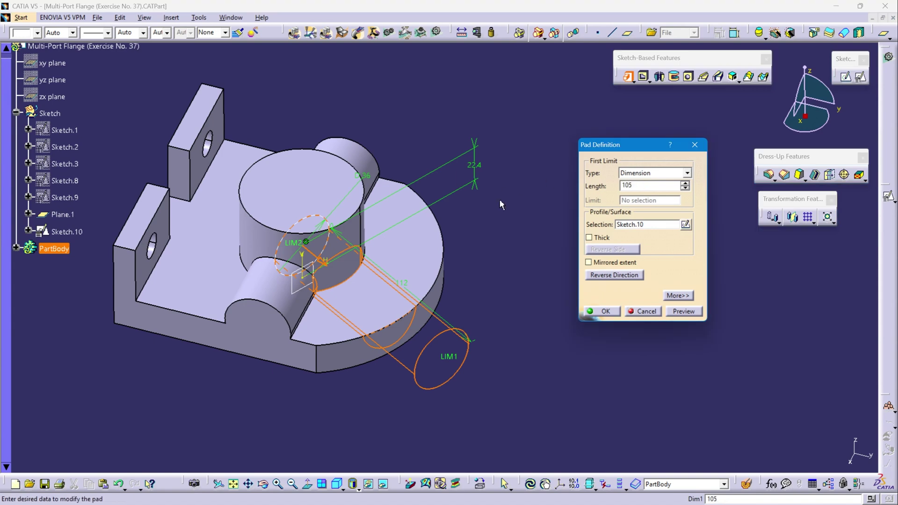
{"action": "key", "text": "Return"}
{"action": "left_click", "coordinate": [588, 189]}
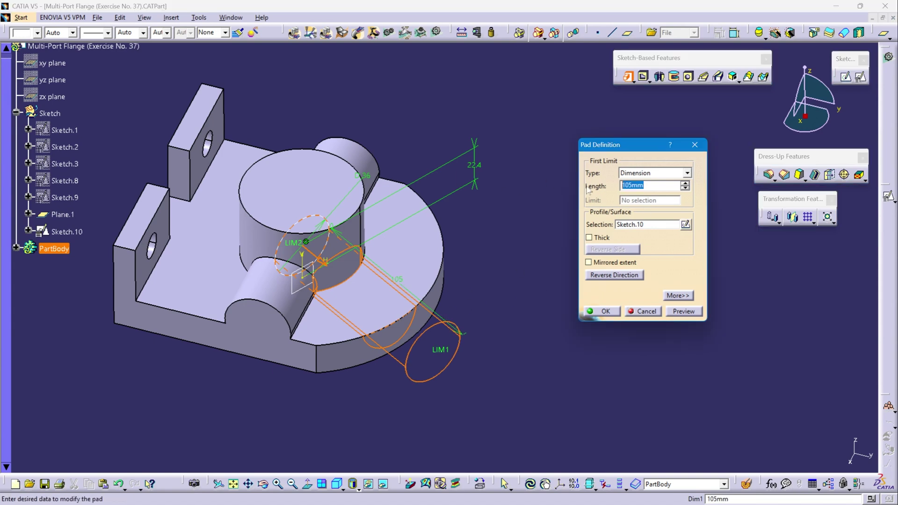
{"action": "key", "text": "Return"}
{"action": "middle_click_drag", "start_coordinate": [432, 296], "coordinate": [448, 228]}
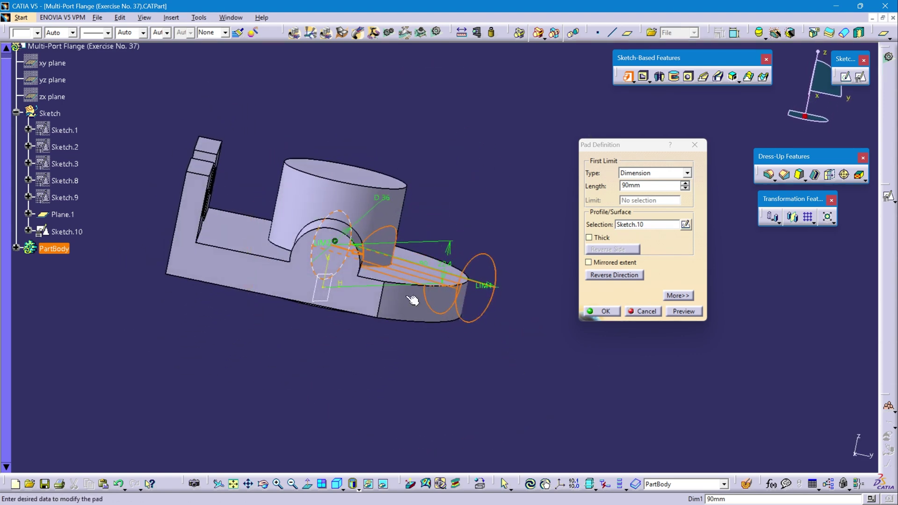
{"action": "middle_click_drag", "start_coordinate": [484, 324], "coordinate": [590, 312]}
{"action": "left_click", "coordinate": [602, 311]}
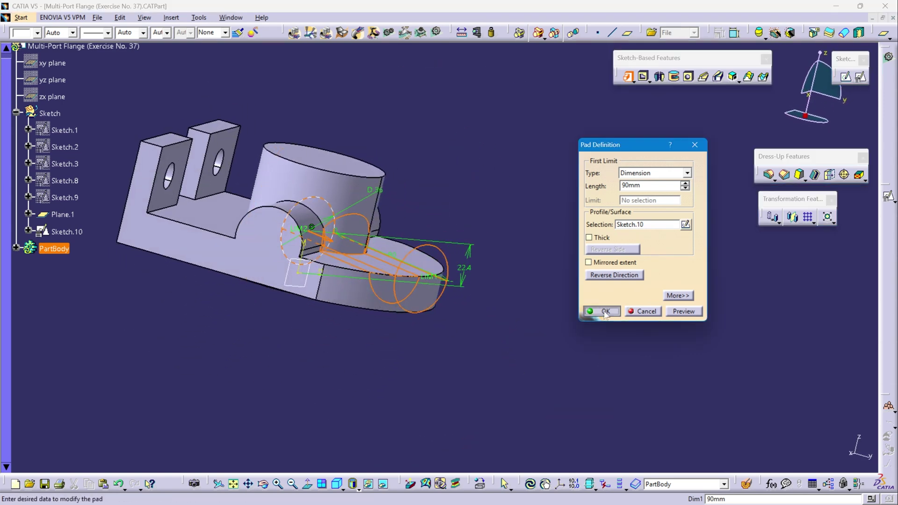
- Examine the angled cylinder where it meets the flange's rounded side and underside
{"action": "middle_click_drag", "start_coordinate": [166, 386], "coordinate": [410, 394]}
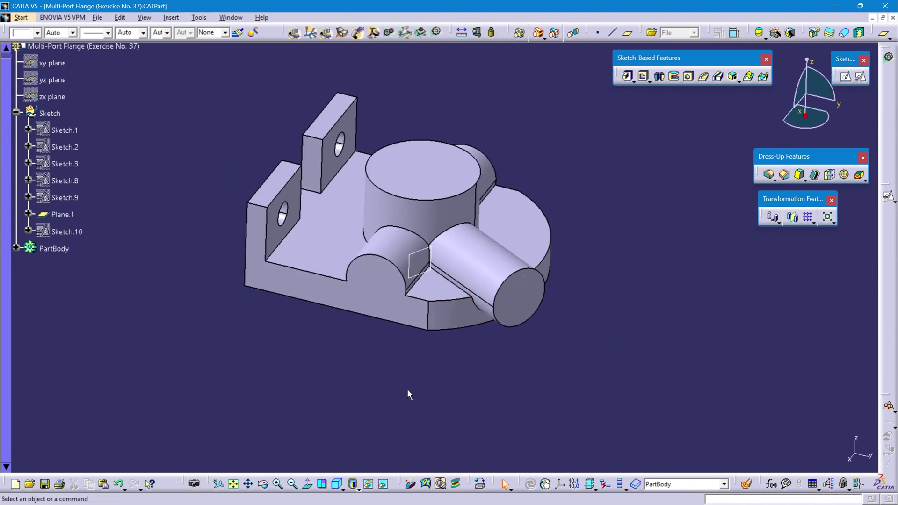
{"action": "left_click", "coordinate": [337, 484]}
{"action": "left_click", "coordinate": [234, 485]}
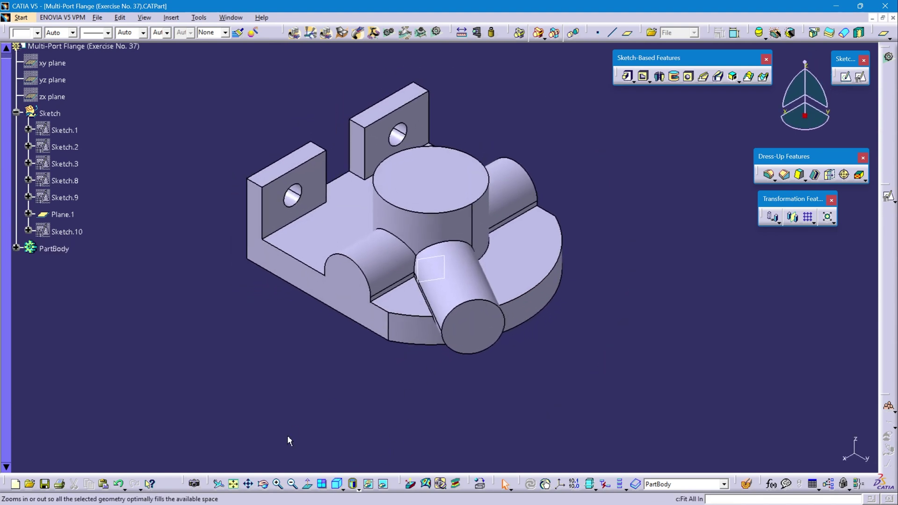
{"action": "middle_click_drag", "start_coordinate": [433, 423], "coordinate": [496, 179]}
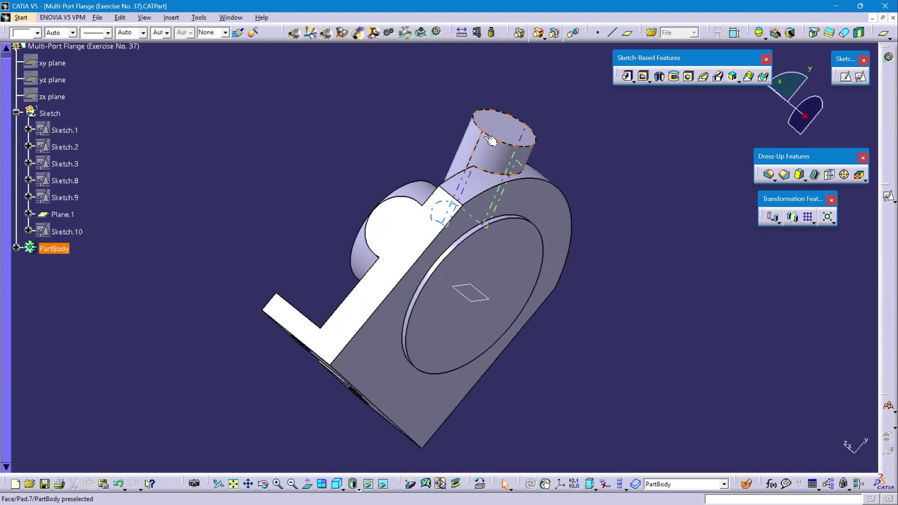
{"action": "middle_click_drag", "start_coordinate": [443, 132], "coordinate": [415, 335]}
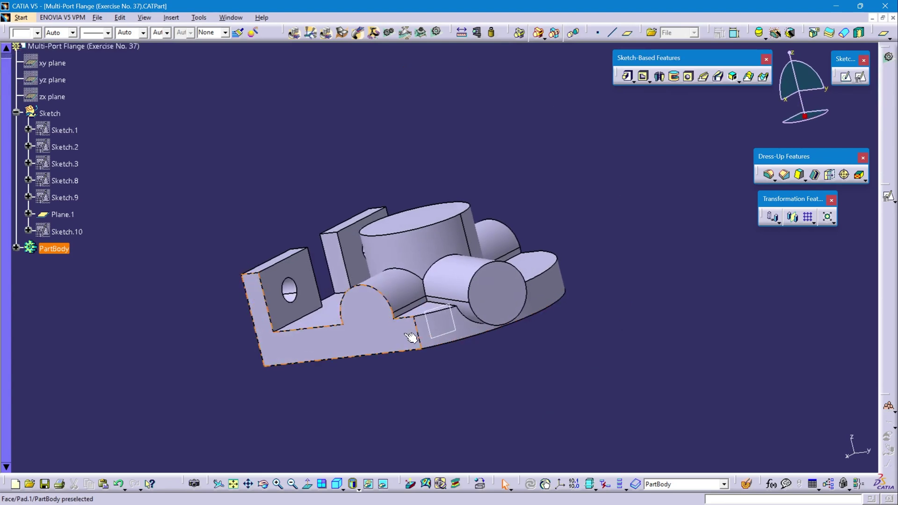
{"action": "middle_click_drag", "start_coordinate": [552, 327], "coordinate": [304, 253]}
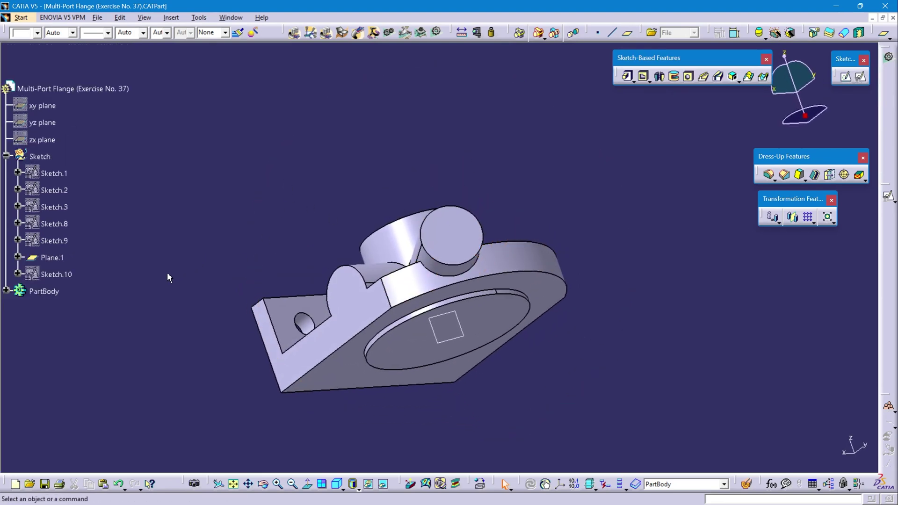
{"action": "middle_click_drag", "start_coordinate": [167, 275], "coordinate": [143, 261]}
- Switch to the Generative Shape Design workbench and extract the flange's rounded side face with no propagation
{"action": "left_click", "coordinate": [21, 17]}
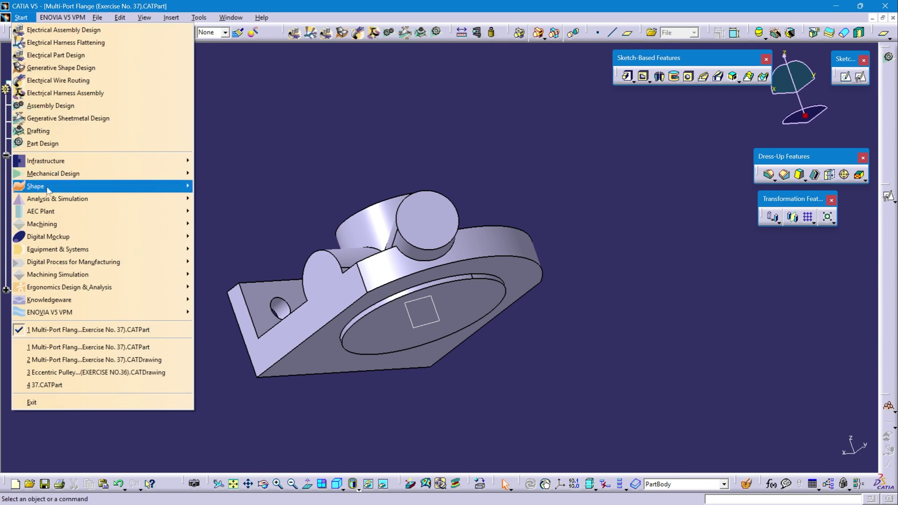
{"action": "mouse_move", "coordinate": [47, 185]}
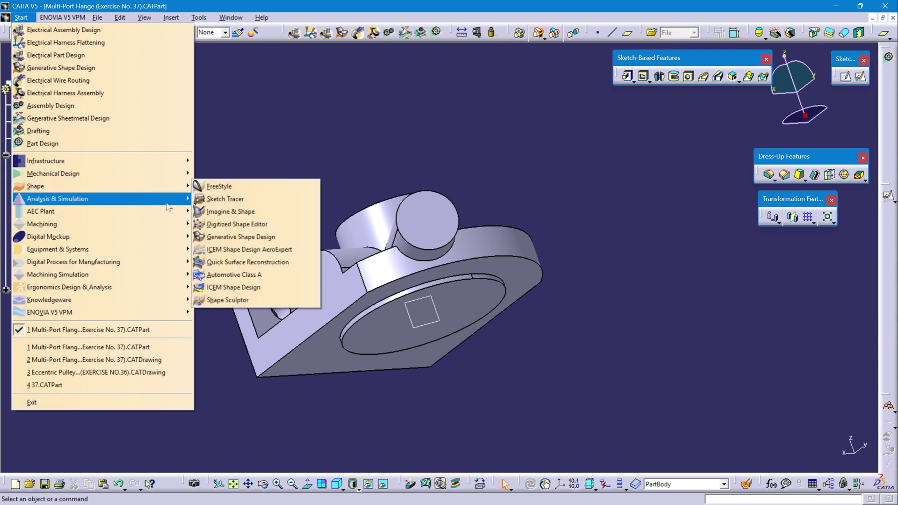
{"action": "left_click", "coordinate": [258, 244]}
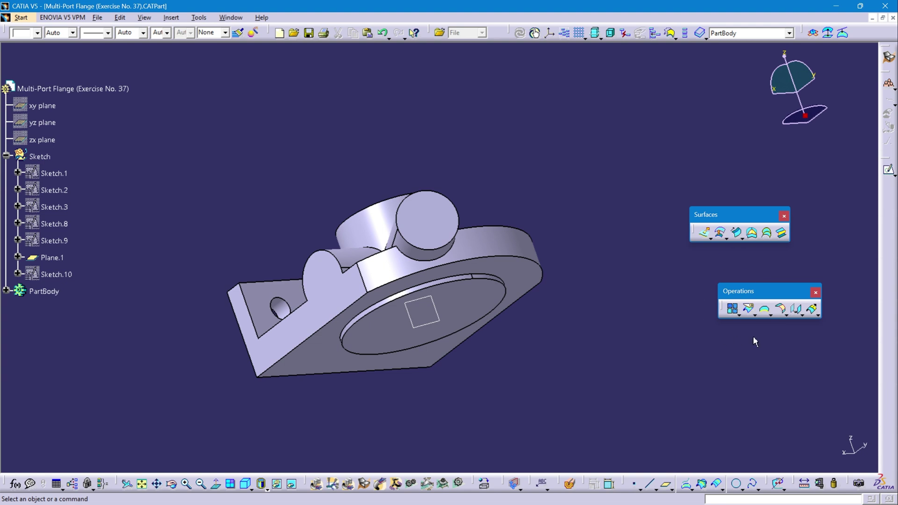
{"action": "left_click", "coordinate": [771, 316]}
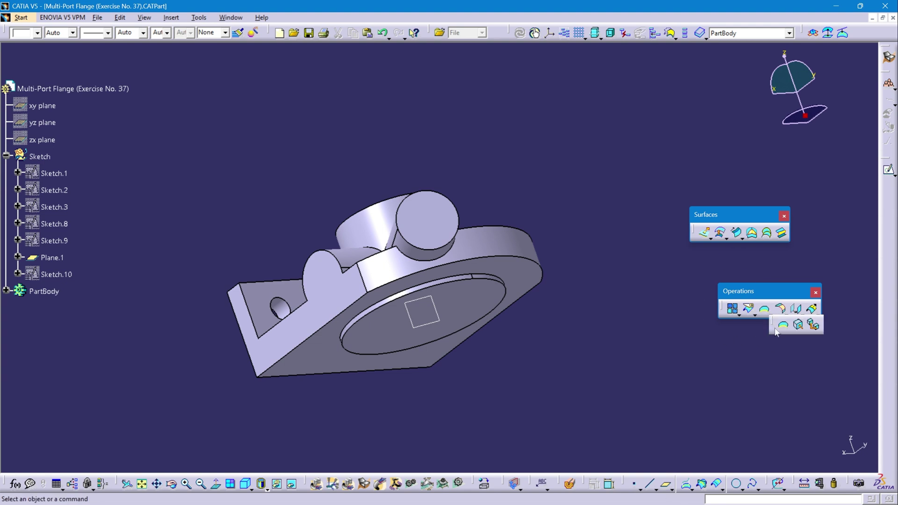
{"action": "left_click", "coordinate": [799, 326]}
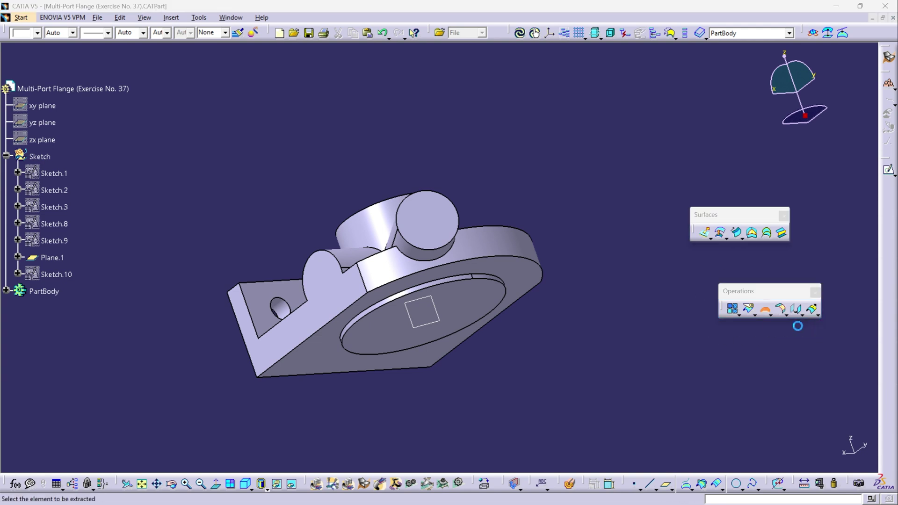
{"action": "left_click", "coordinate": [394, 274]}
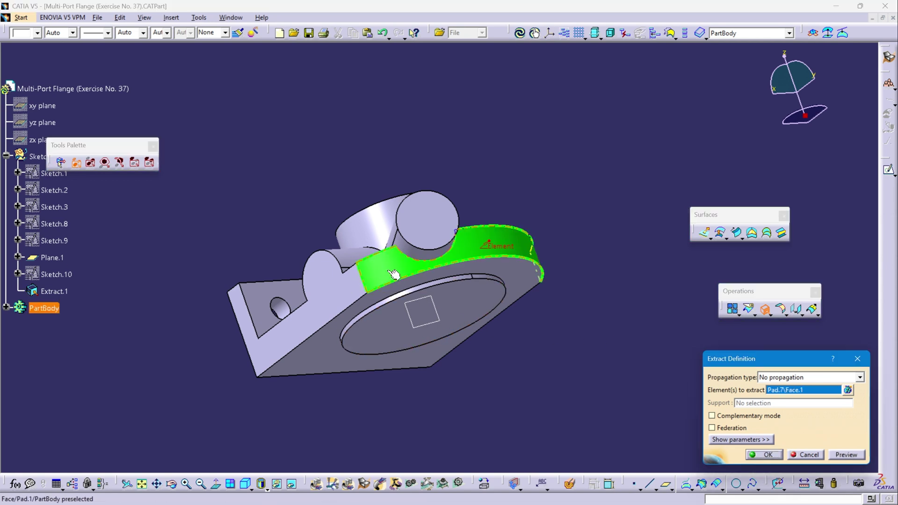
{"action": "left_click", "coordinate": [767, 455]}
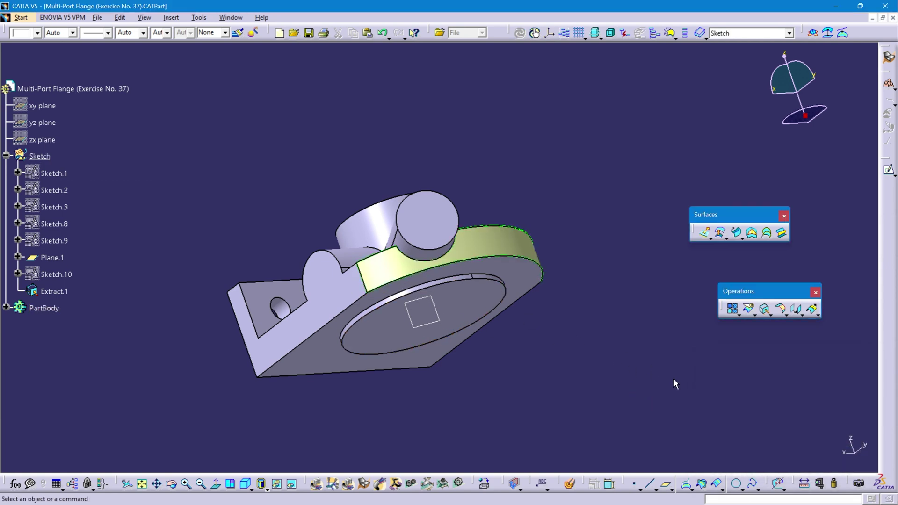
- Hide PartBody to isolate the extracted surface
{"action": "left_click", "coordinate": [44, 308]}
{"action": "right_click", "coordinate": [44, 308]}
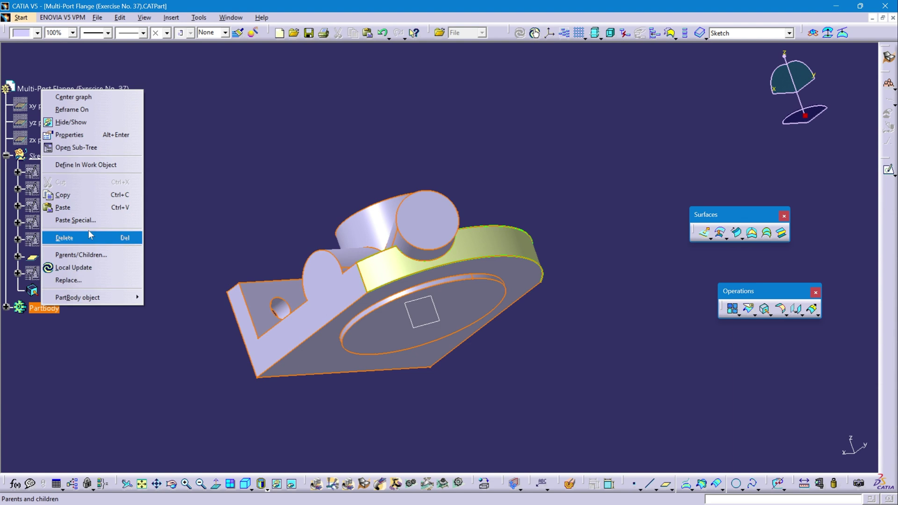
{"action": "left_click", "coordinate": [70, 122]}
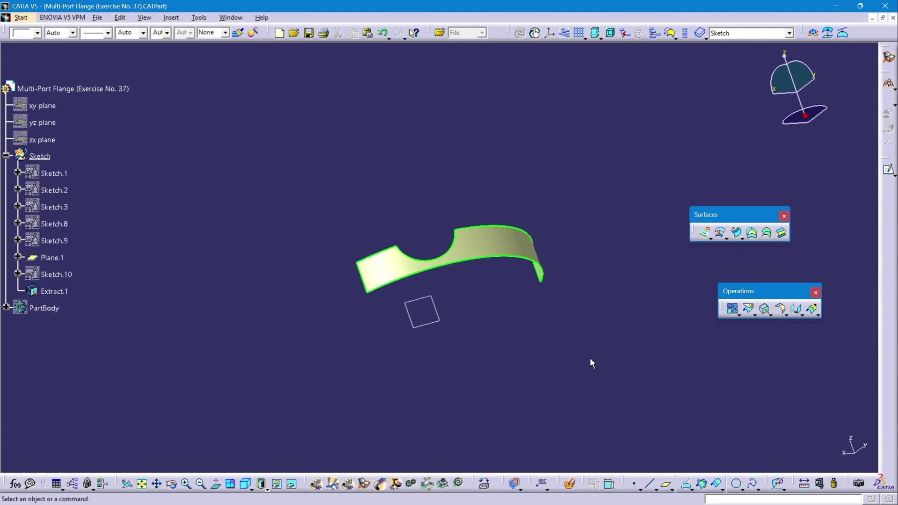
- Create a point-continuity boundary along the extracted surface's lower edge, limited by its two end vertices, and hide the extracted surface
{"action": "left_click", "coordinate": [768, 314]}
{"action": "left_click", "coordinate": [786, 323]}
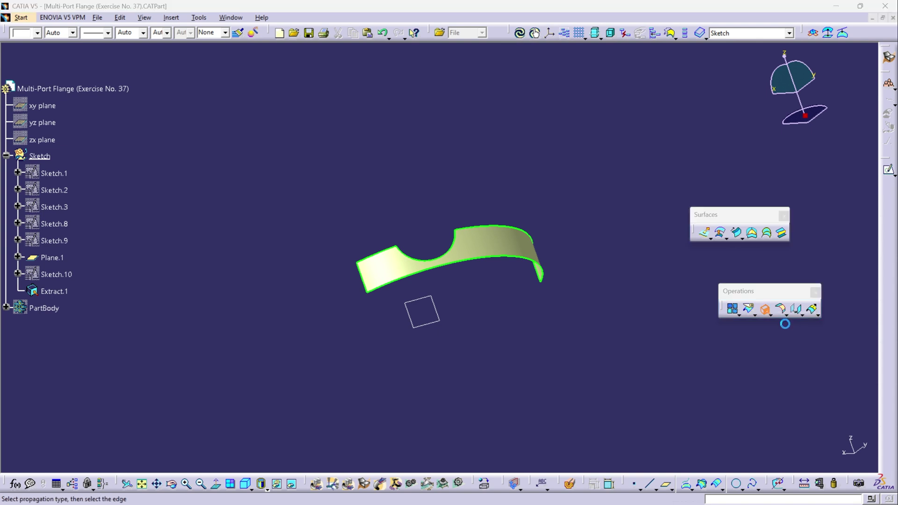
{"action": "left_click", "coordinate": [376, 294]}
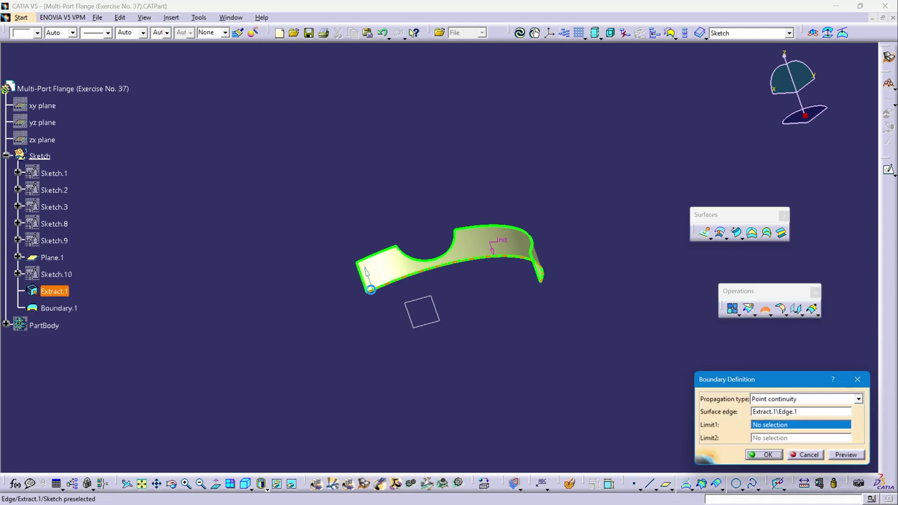
{"action": "left_click", "coordinate": [372, 297]}
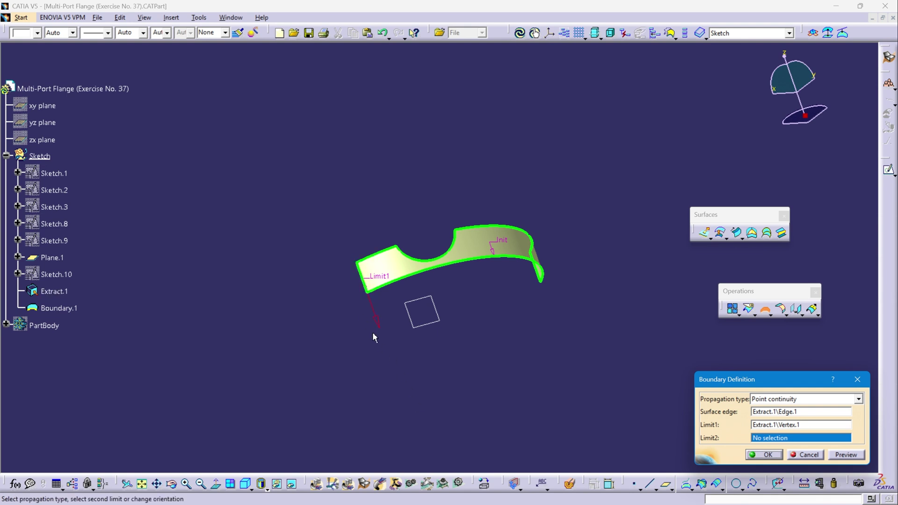
{"action": "left_click", "coordinate": [540, 281]}
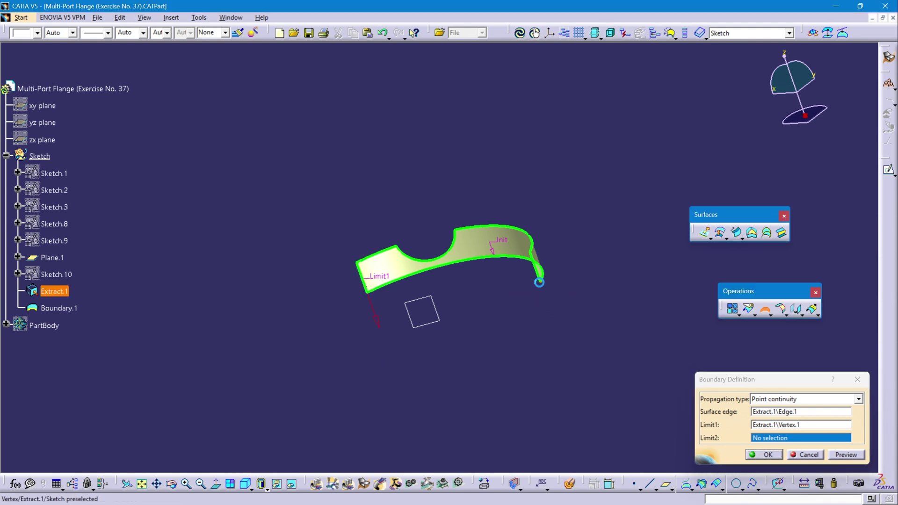
{"action": "left_click", "coordinate": [767, 455]}
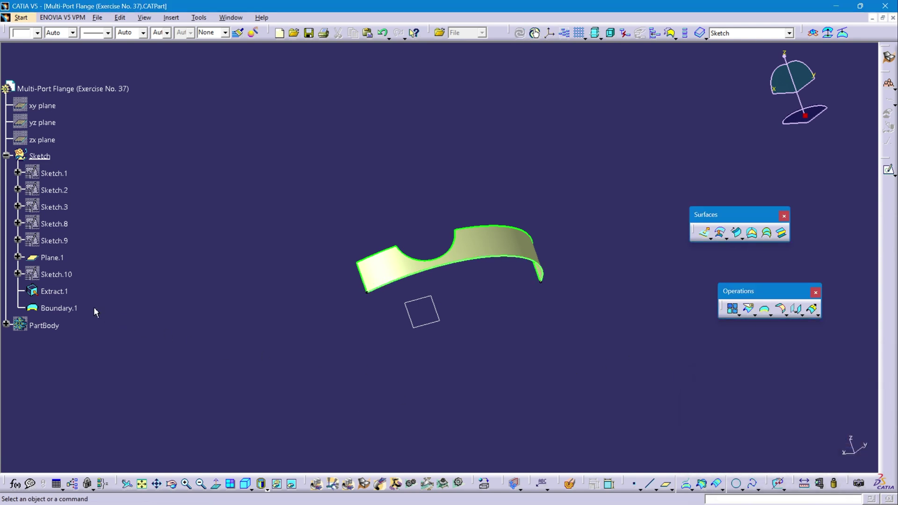
{"action": "right_click", "coordinate": [55, 291]}
{"action": "left_click", "coordinate": [89, 108]}
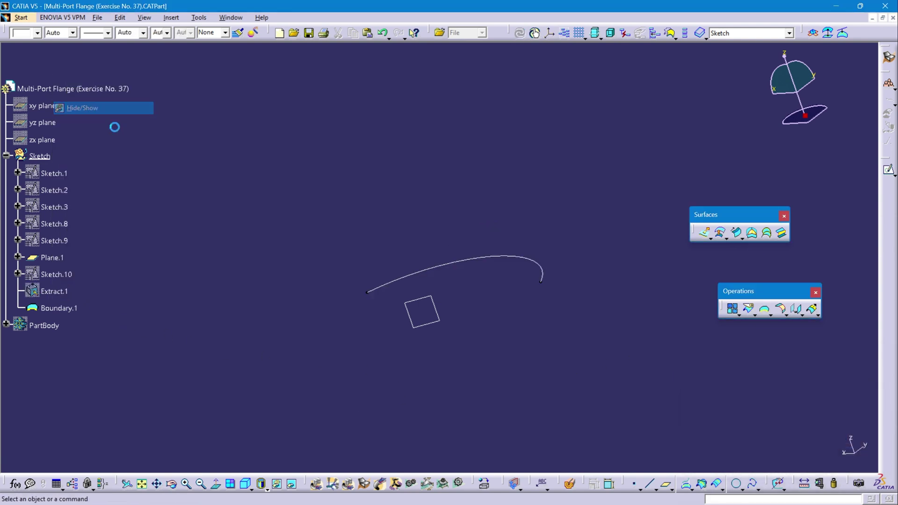
- Extrude the boundary curve into a surface along the Z component, with Limit 1 at 52 mm
{"action": "left_click", "coordinate": [476, 263]}
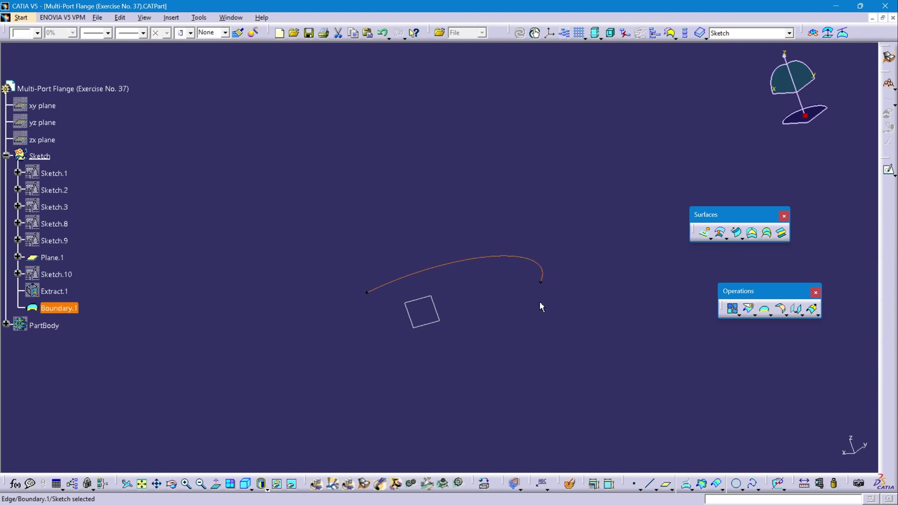
{"action": "left_click", "coordinate": [648, 353]}
{"action": "left_click", "coordinate": [452, 260]}
{"action": "left_click", "coordinate": [706, 234]}
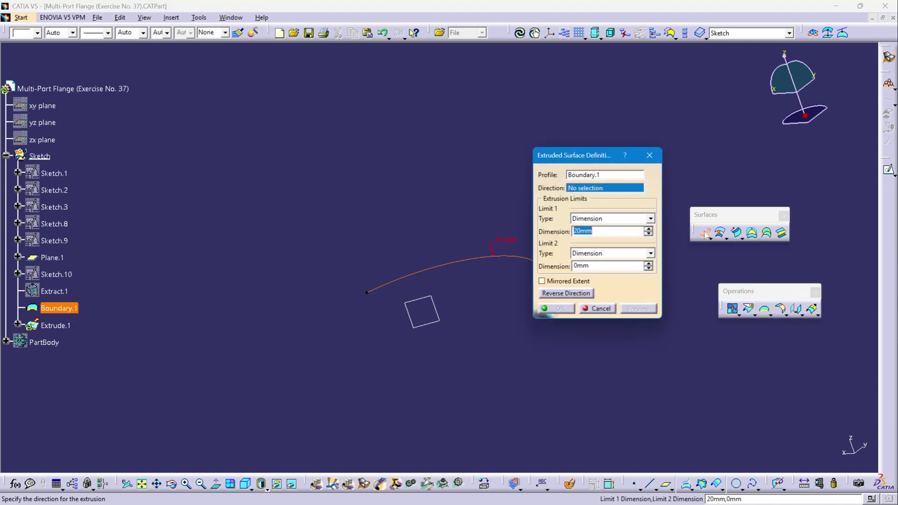
{"action": "right_click", "coordinate": [593, 189]}
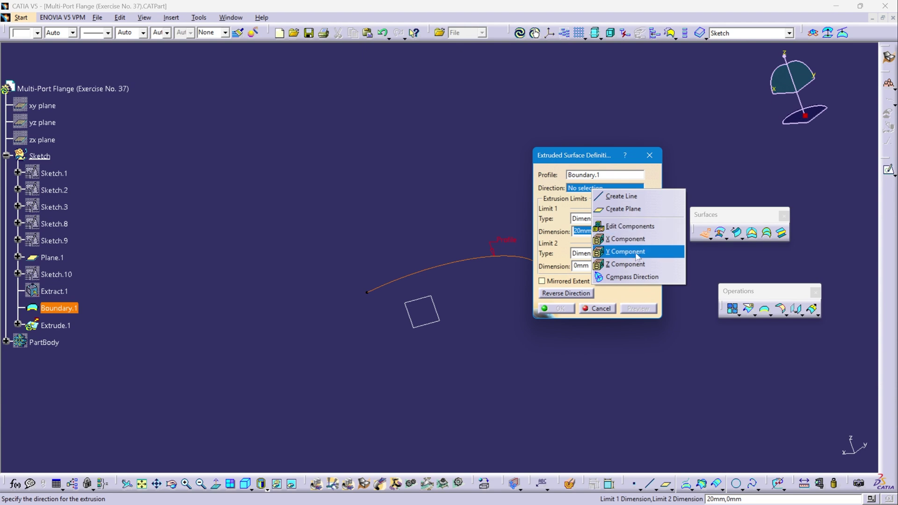
{"action": "left_click", "coordinate": [631, 264]}
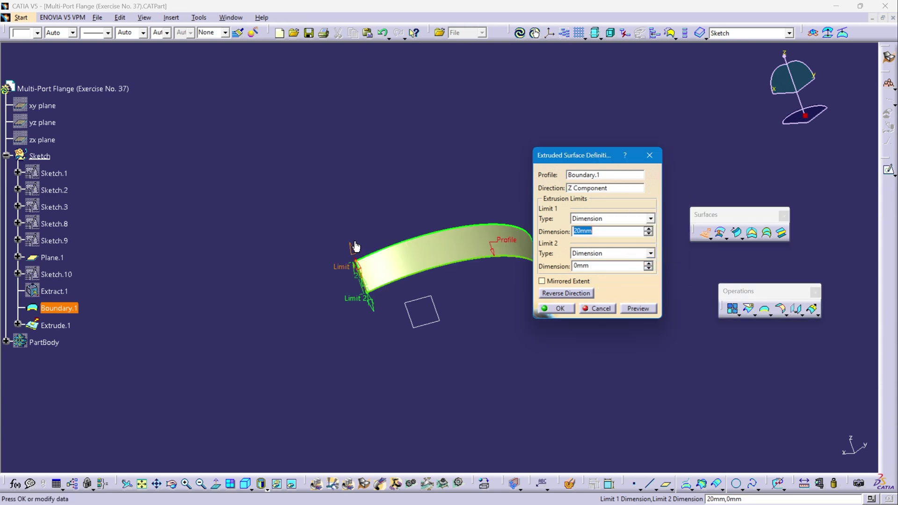
{"action": "left_click_drag", "start_coordinate": [354, 254], "coordinate": [325, 201]}
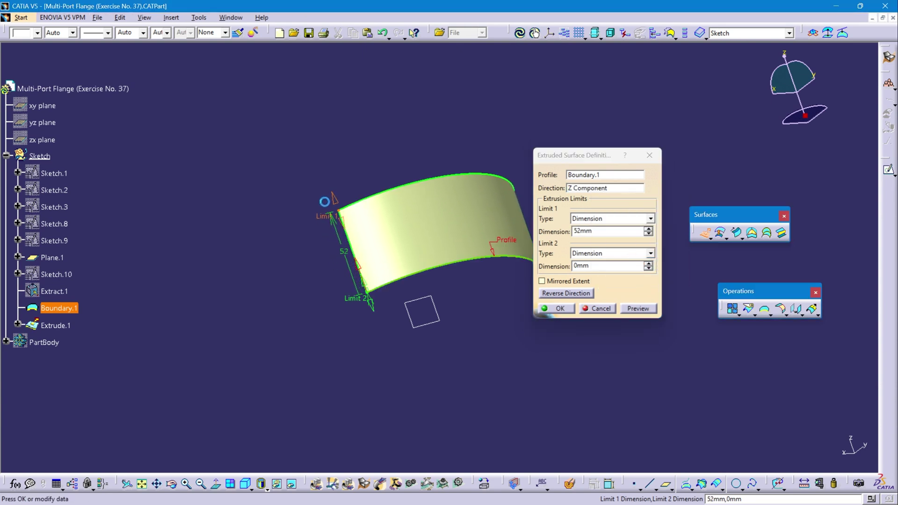
{"action": "left_click", "coordinate": [557, 310]}
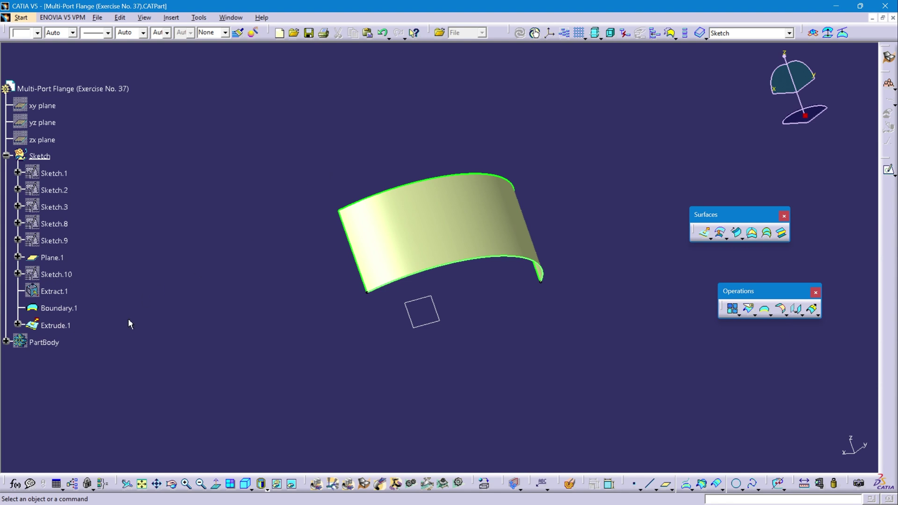
- Show PartBody again and hide the boundary curve
{"action": "right_click", "coordinate": [47, 343]}
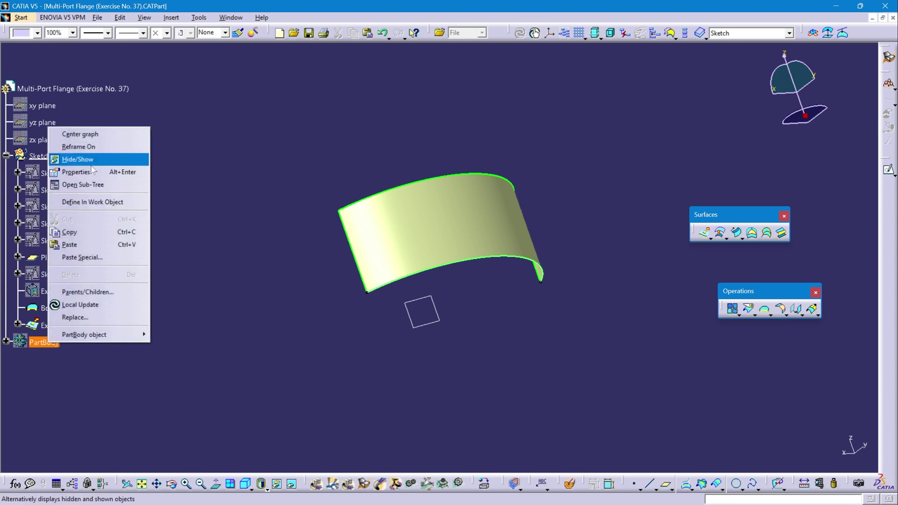
{"action": "left_click", "coordinate": [78, 159]}
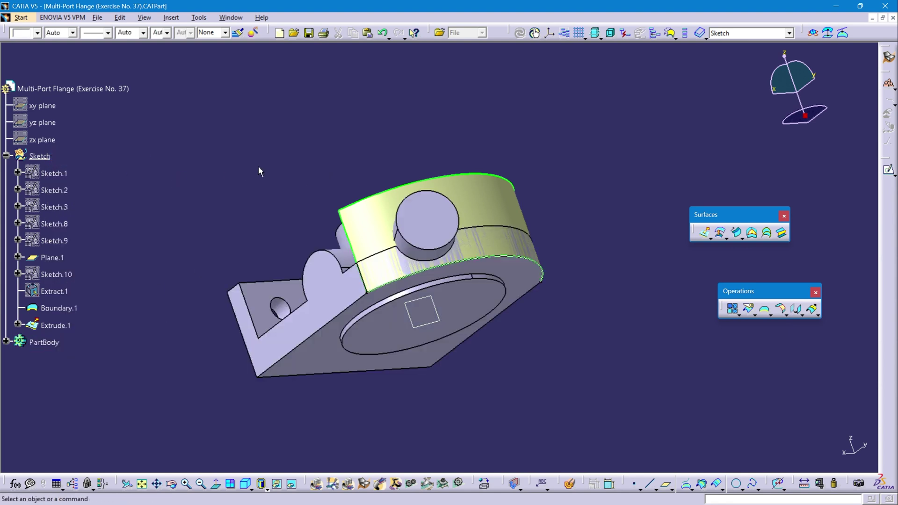
{"action": "middle_click_drag", "start_coordinate": [289, 144], "coordinate": [323, 178]}
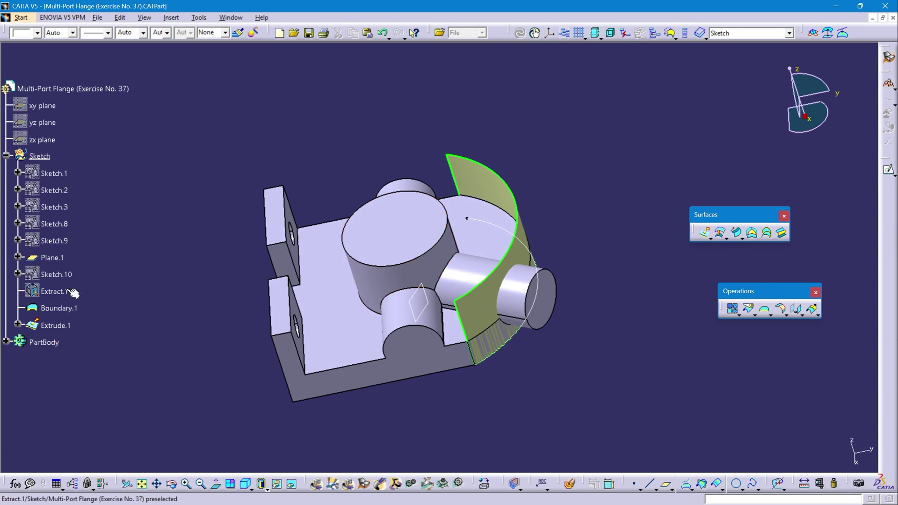
{"action": "right_click", "coordinate": [71, 315]}
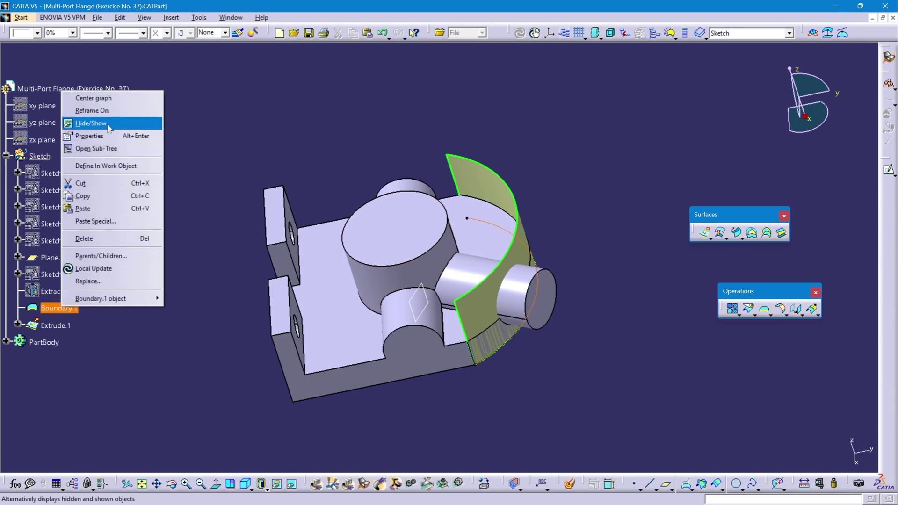
{"action": "left_click", "coordinate": [127, 122]}
{"action": "middle_click_drag", "start_coordinate": [253, 370], "coordinate": [438, 356]}
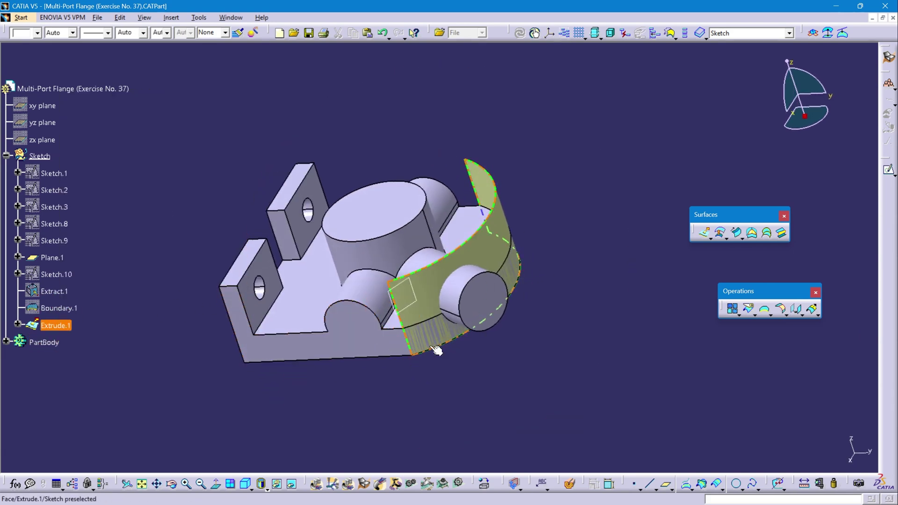
- Switch to the Part Design workbench and define PartBody as the in-work object
{"action": "left_click", "coordinate": [21, 19]}
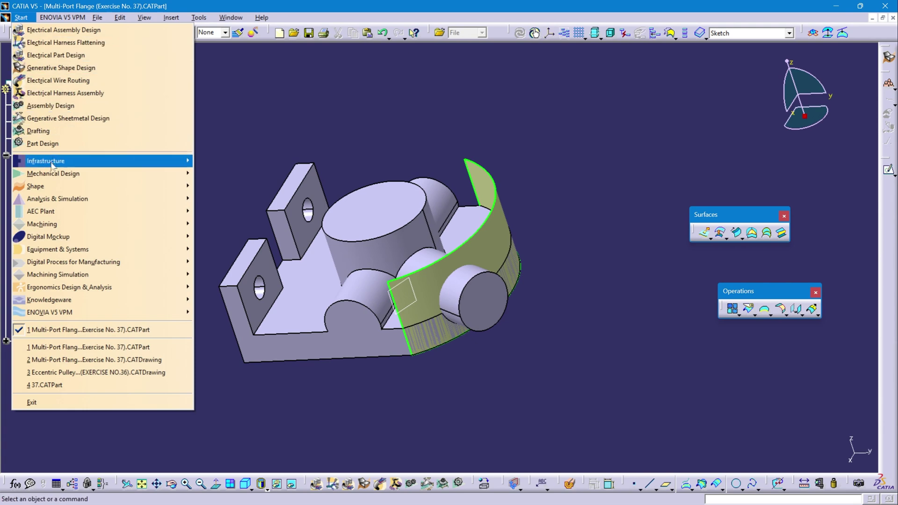
{"action": "mouse_move", "coordinate": [55, 174]}
{"action": "left_click", "coordinate": [220, 174]}
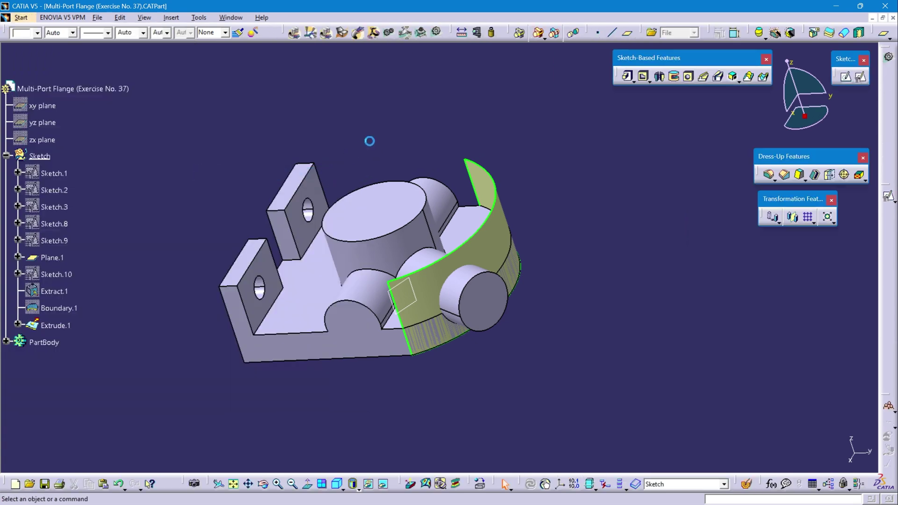
{"action": "middle_click_drag", "start_coordinate": [502, 193], "coordinate": [491, 222]}
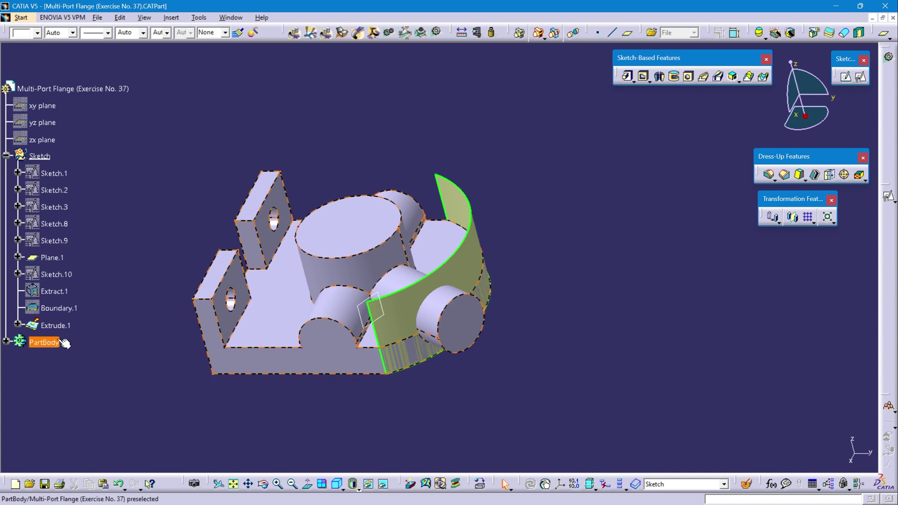
{"action": "right_click", "coordinate": [43, 340]}
{"action": "left_click", "coordinate": [136, 197]}
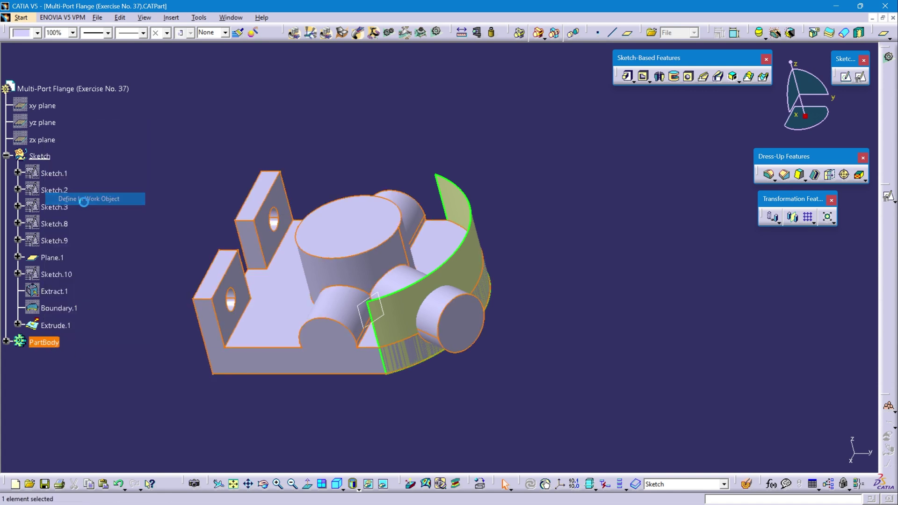
- Split PartBody with the extruded surface, keeping the inner side to trim the angled cylinder's protruding end
{"action": "left_click", "coordinate": [171, 17]}
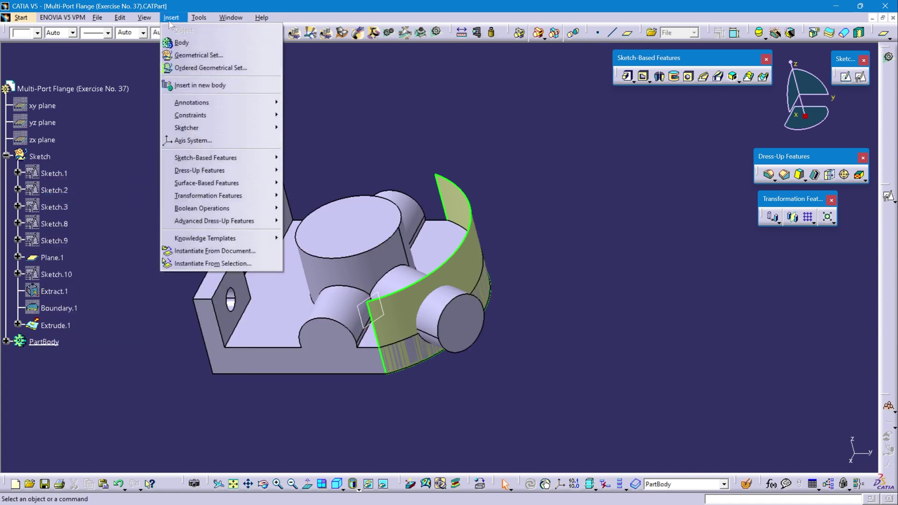
{"action": "mouse_move", "coordinate": [190, 186]}
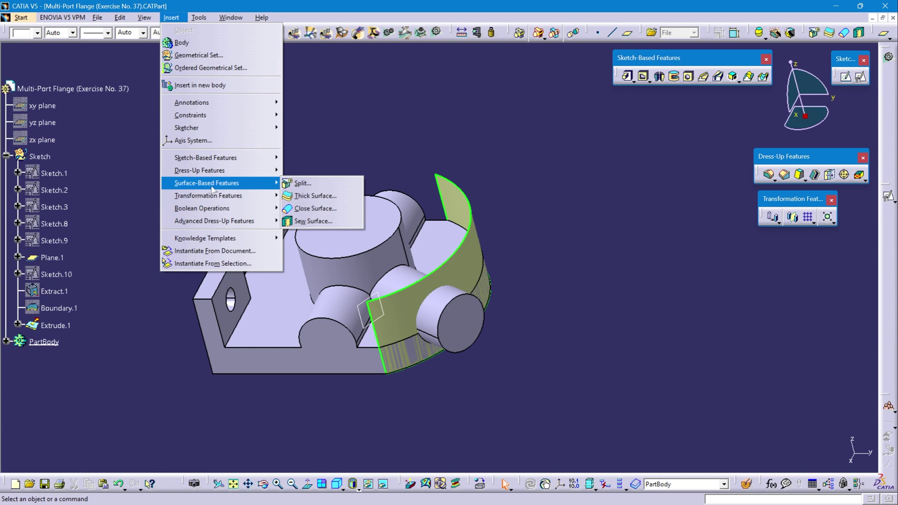
{"action": "left_click", "coordinate": [302, 183]}
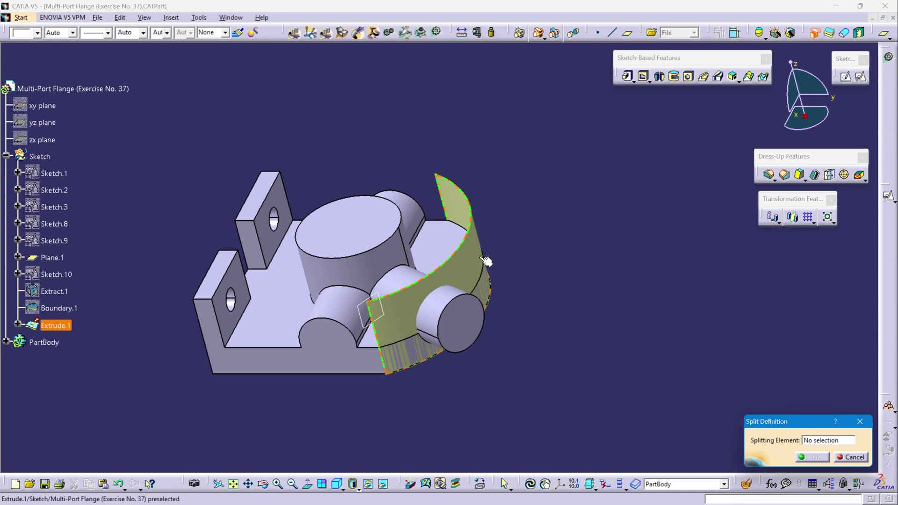
{"action": "left_click", "coordinate": [471, 269]}
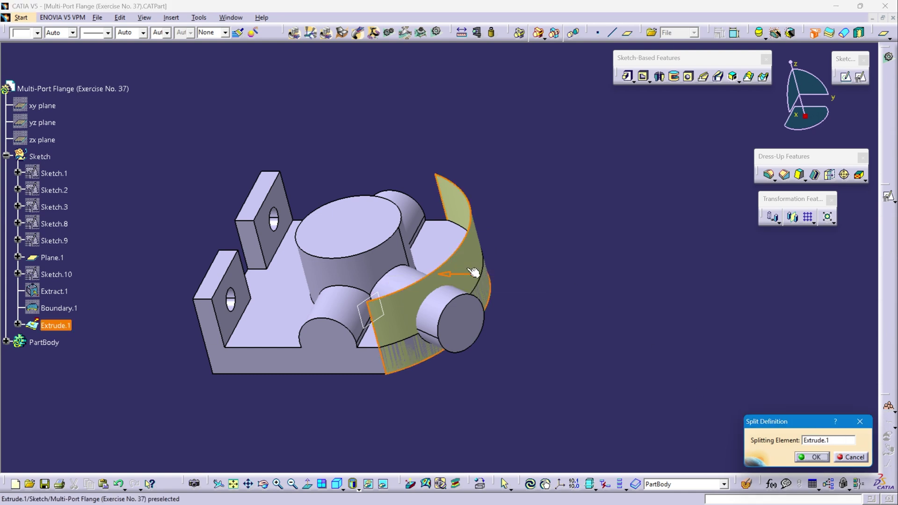
{"action": "left_click", "coordinate": [816, 457]}
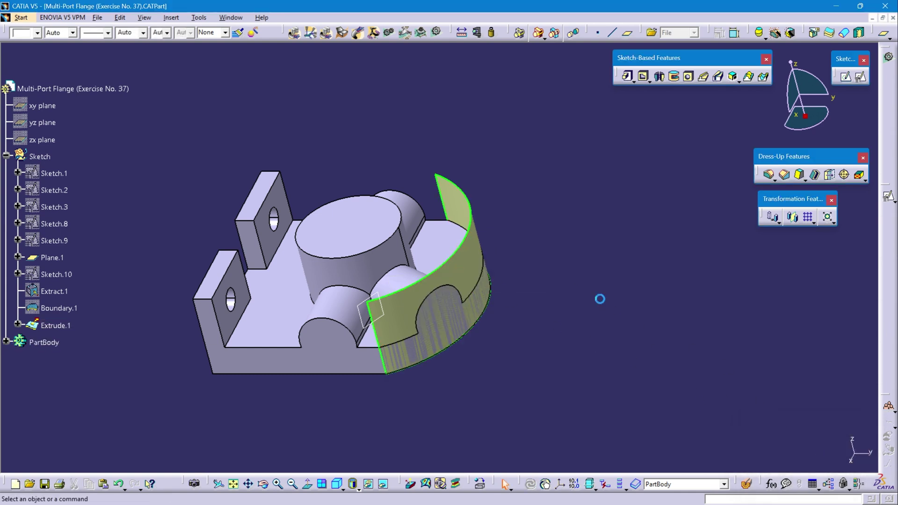
{"action": "middle_click_drag", "start_coordinate": [362, 349], "coordinate": [551, 304]}
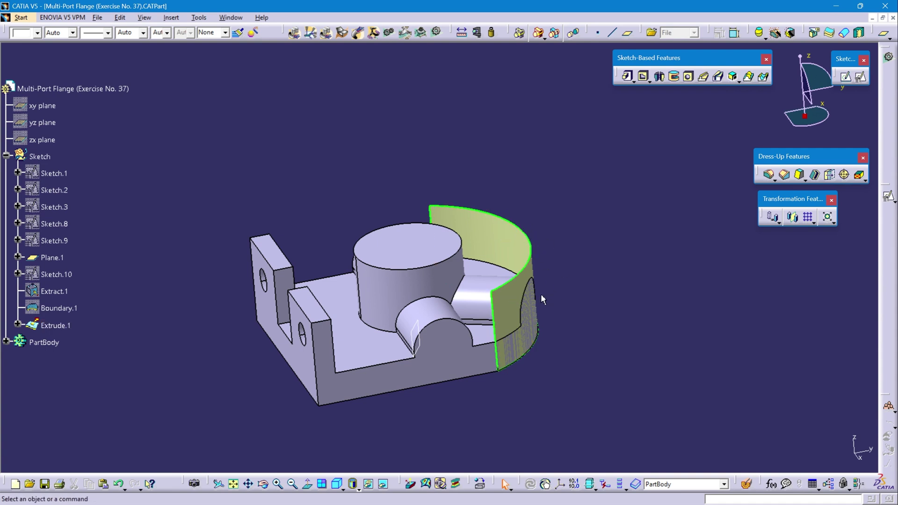
- Hide the extruded surface and Plane.1, and fit the flange in an isometric view
{"action": "left_click", "coordinate": [55, 325]}
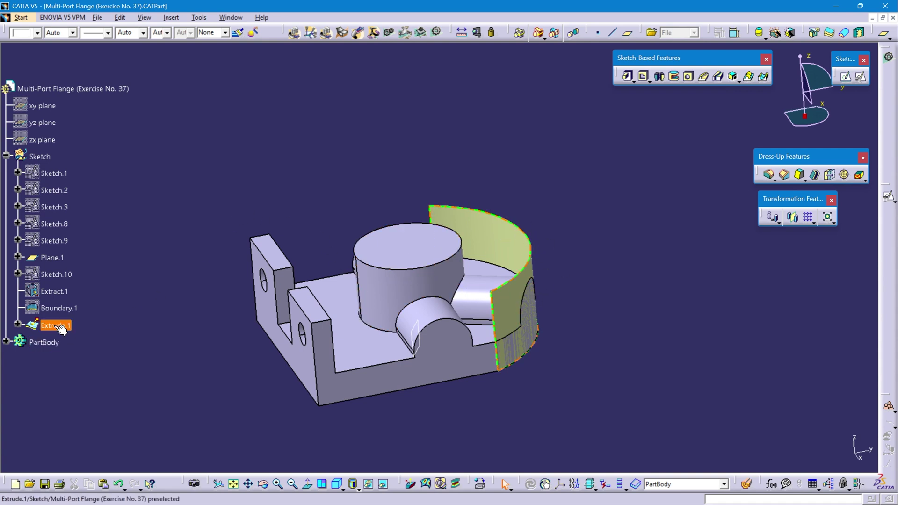
{"action": "right_click", "coordinate": [56, 325]}
{"action": "left_click", "coordinate": [86, 145]}
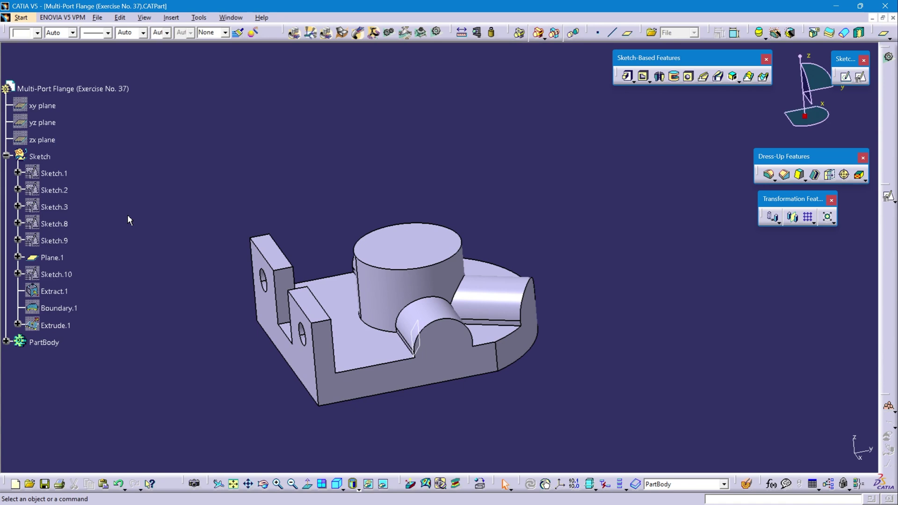
{"action": "right_click", "coordinate": [59, 258]}
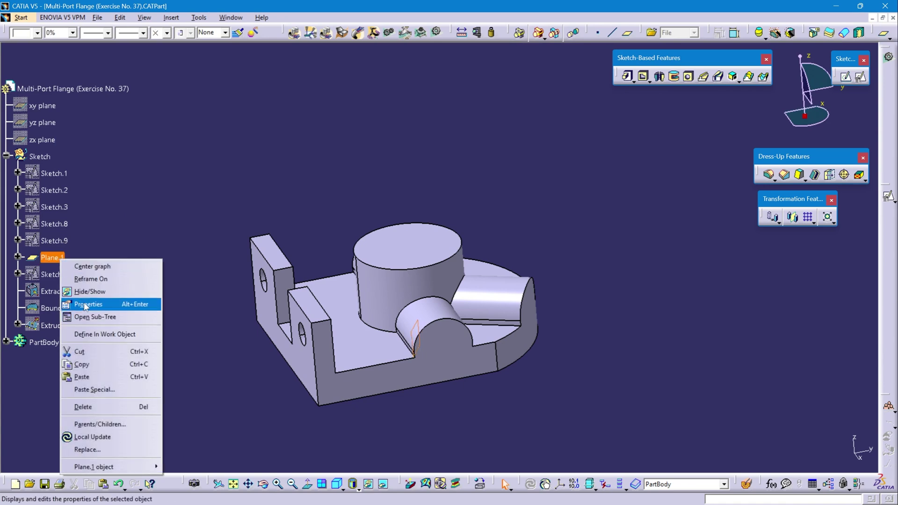
{"action": "left_click", "coordinate": [93, 292]}
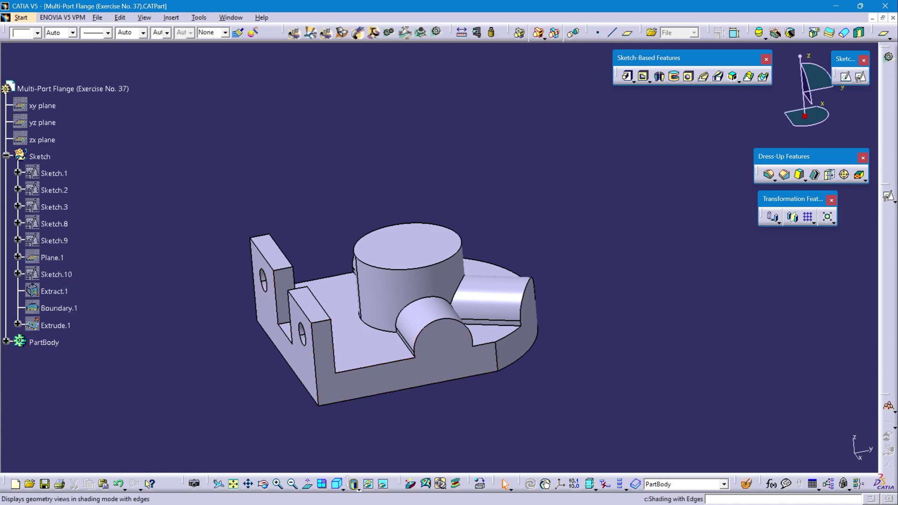
{"action": "left_click", "coordinate": [337, 483]}
{"action": "left_click", "coordinate": [235, 485]}
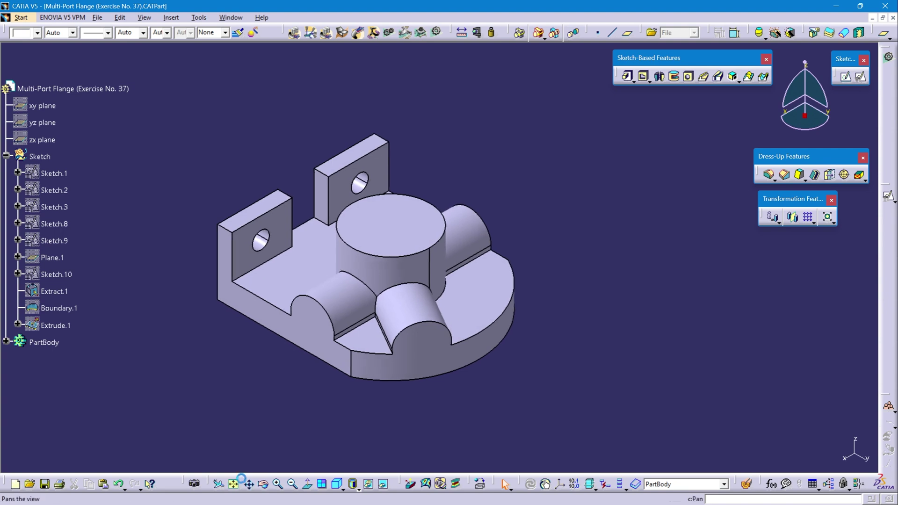
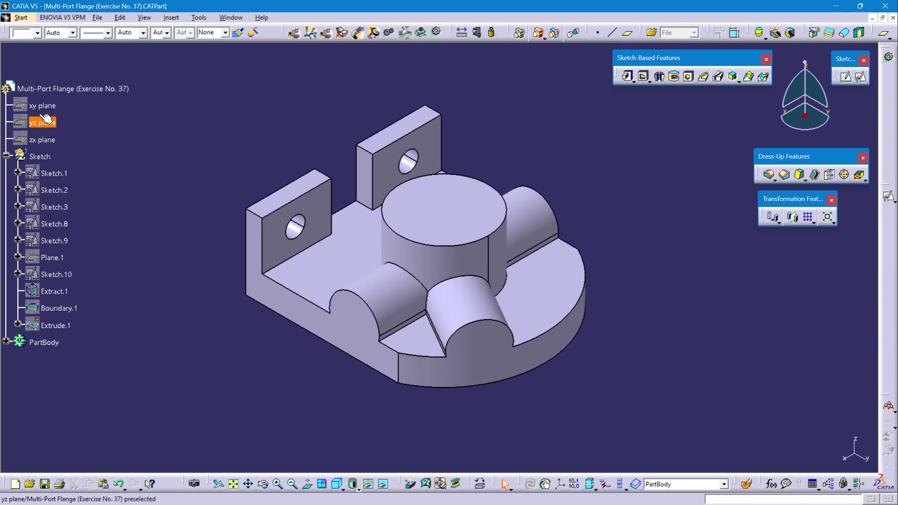
- Show the xy, yz and zx reference planes
{"action": "left_click", "coordinate": [42, 106]}
{"action": "left_click", "coordinate": [47, 140], "text": "ctrl"}
{"action": "left_click", "coordinate": [42, 123], "text": "ctrl"}
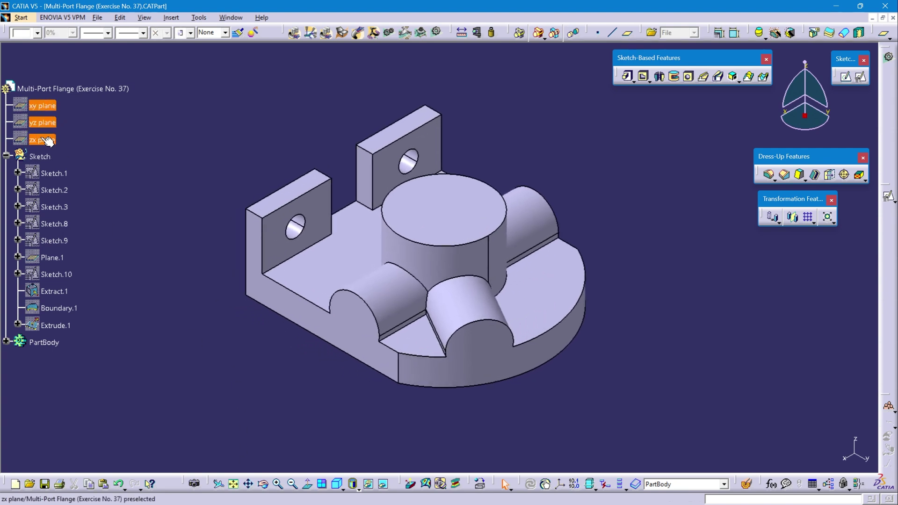
{"action": "right_click", "coordinate": [42, 138]}
{"action": "left_click", "coordinate": [65, 173]}
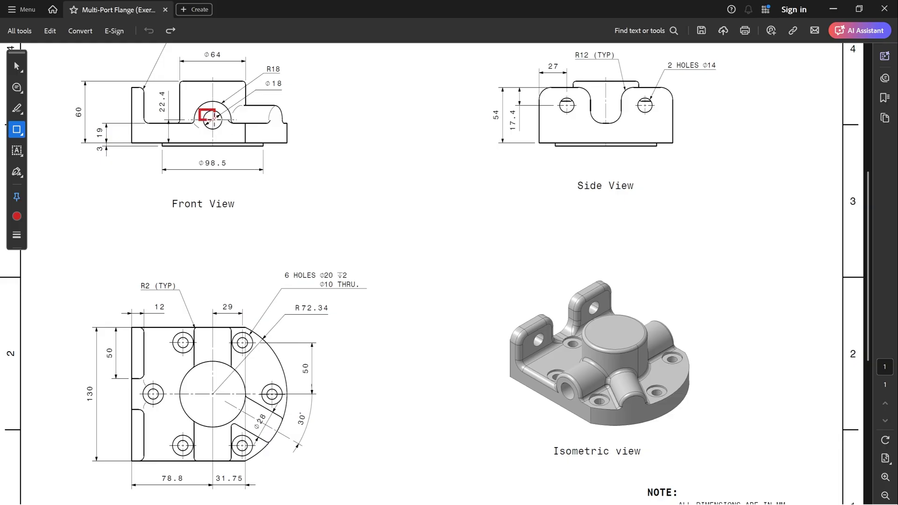
- Switch to the PDF drawing and mark the port circle and its Ø18 callout in the front view
{"action": "left_click_drag", "start_coordinate": [214, 120], "coordinate": [227, 132]}
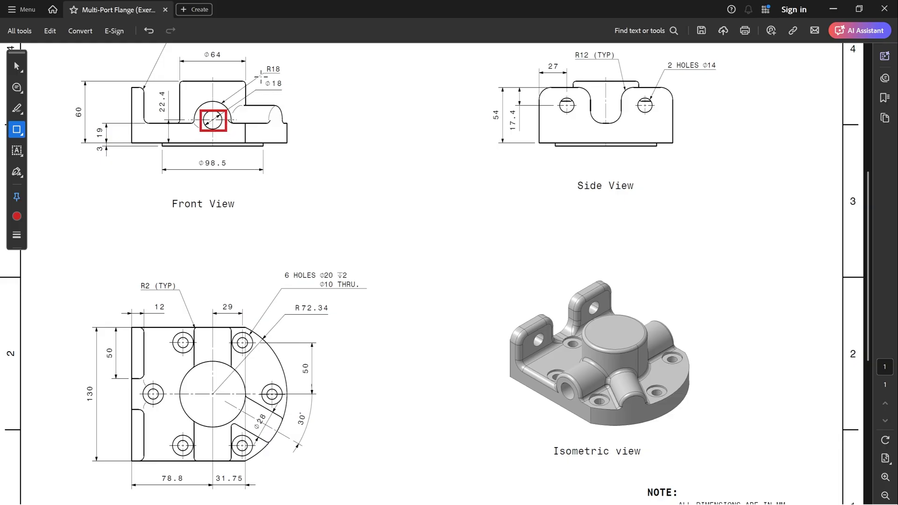
{"action": "left_click_drag", "start_coordinate": [261, 77], "coordinate": [290, 93]}
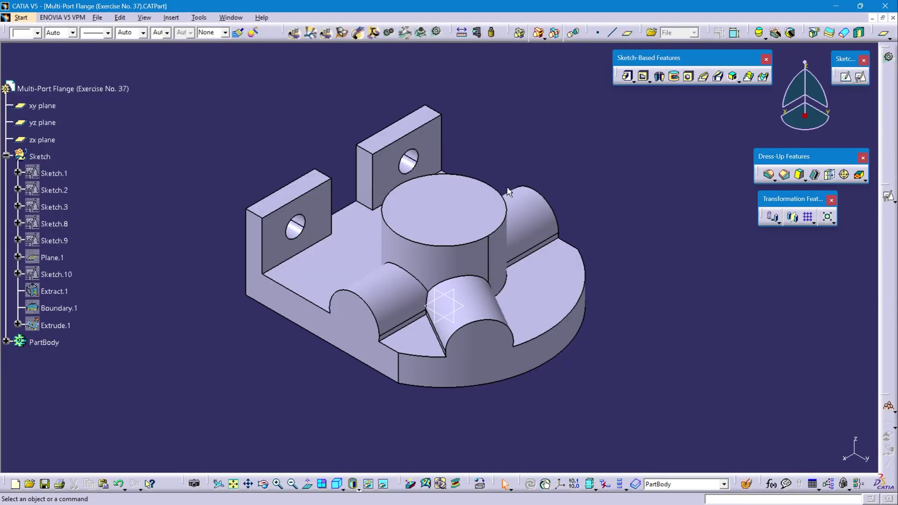
- Define PartBody as the in-work object again
{"action": "left_click", "coordinate": [43, 342]}
{"action": "right_click", "coordinate": [47, 343]}
{"action": "key", "text": "Escape"}
{"action": "key", "text": "Escape"}
- Start an Up To Next hole, 18 mm in diameter, on the flat end face of the half-round port boss
{"action": "left_click", "coordinate": [690, 77]}
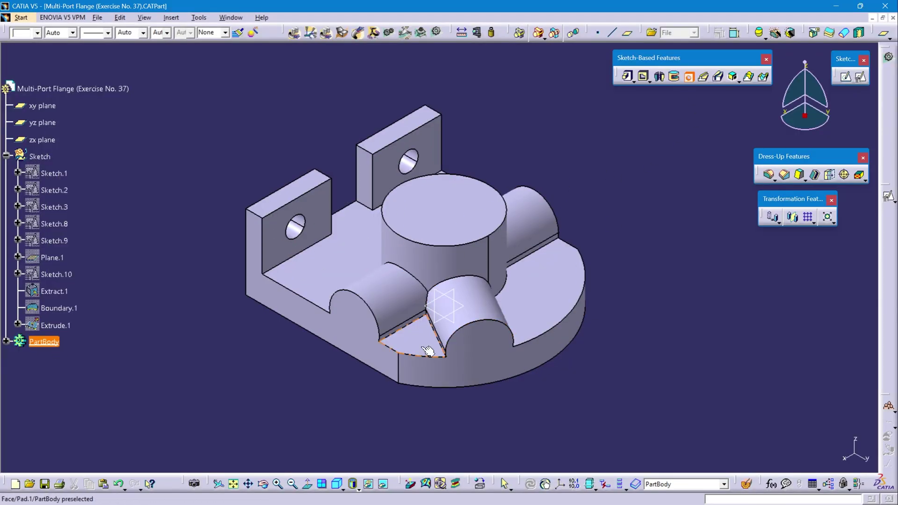
{"action": "left_click", "coordinate": [354, 307]}
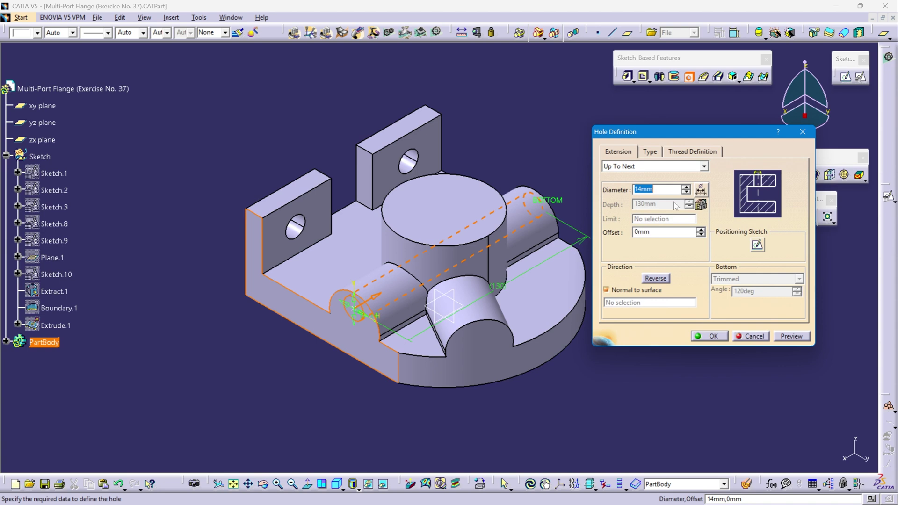
{"action": "type", "text": "18"}
{"action": "key", "text": "Return"}
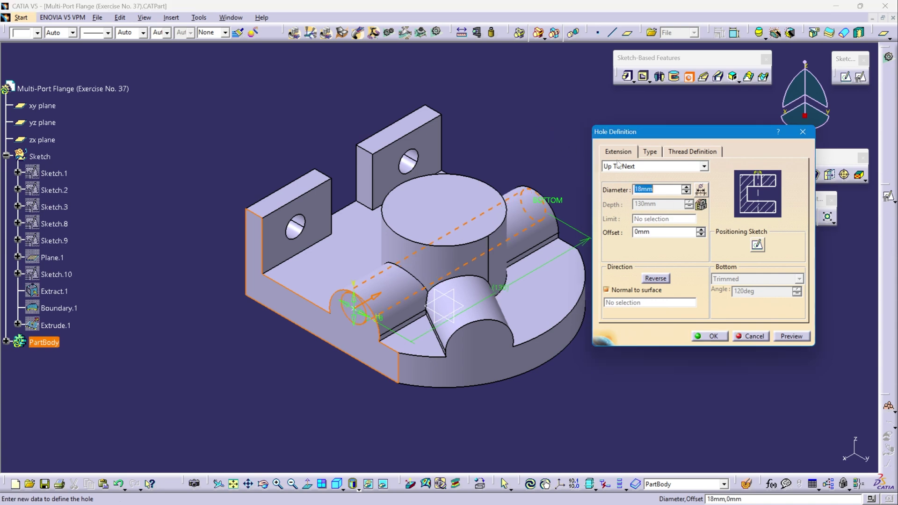
- Constrain the hole's centre concentric with the port boss's rounded edge in the positioning sketch and create the hole
{"action": "left_click", "coordinate": [758, 246]}
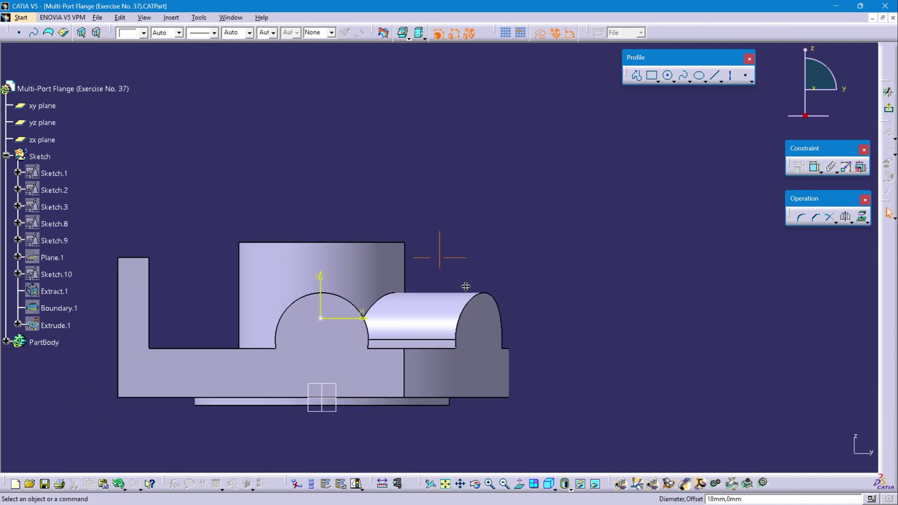
{"action": "left_click", "coordinate": [814, 167]}
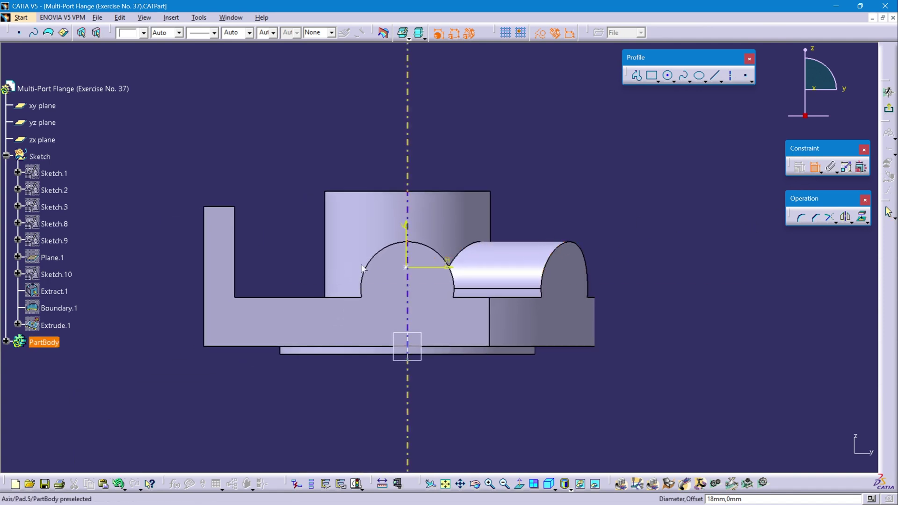
{"action": "left_click", "coordinate": [368, 258]}
{"action": "left_click", "coordinate": [406, 267]}
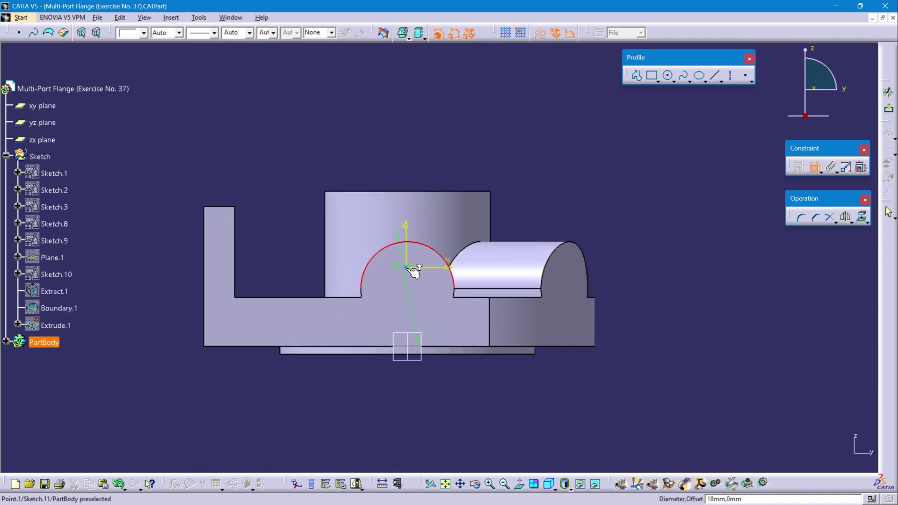
{"action": "right_click", "coordinate": [407, 135]}
{"action": "left_click", "coordinate": [475, 210]}
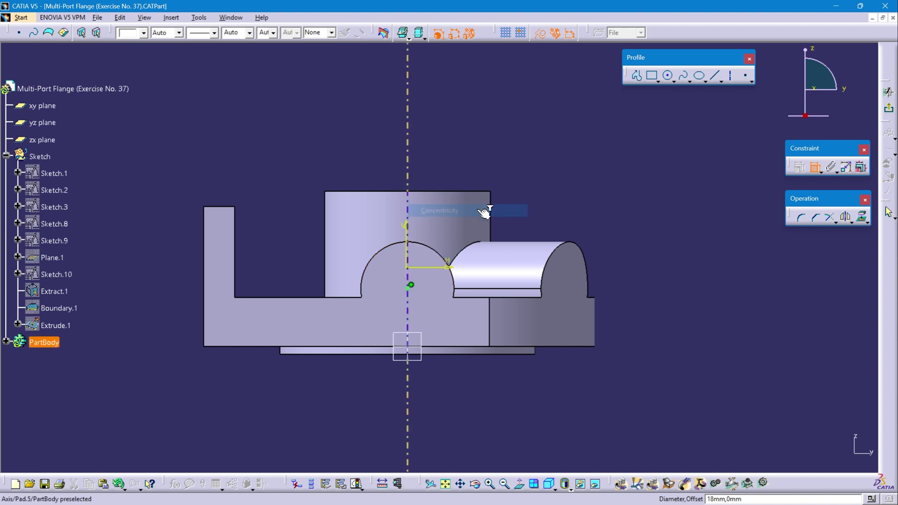
{"action": "left_click", "coordinate": [891, 110]}
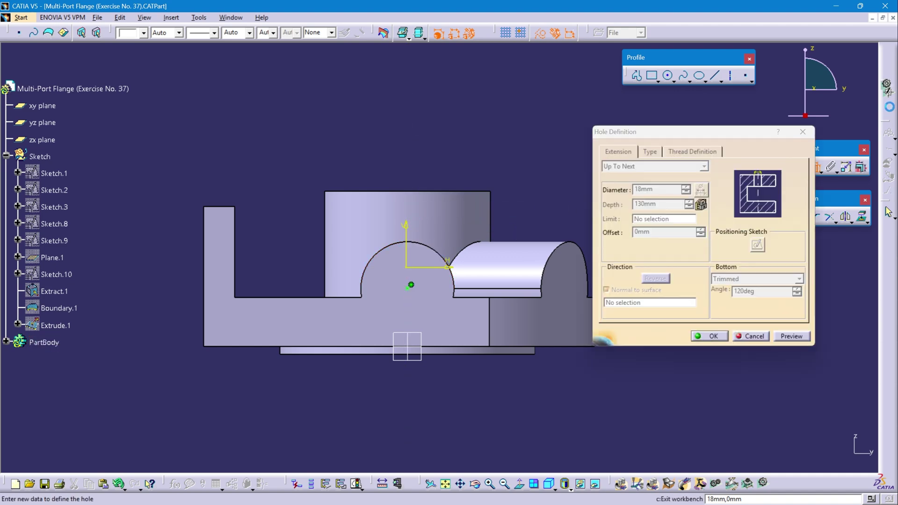
{"action": "left_click", "coordinate": [712, 336]}
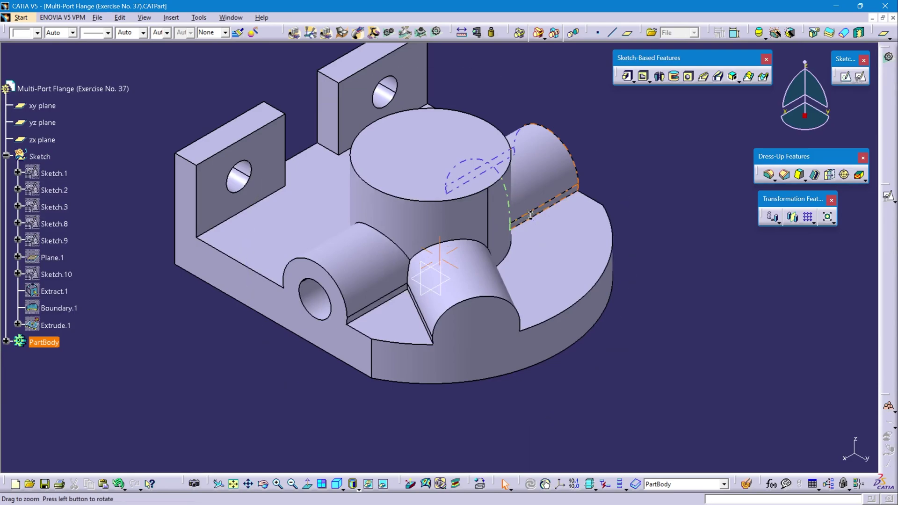
- Switch to the PDF drawing and mark the R12 (TYP) and R5 (TYP) callouts with their matching lug edges
{"action": "key", "text": "alt+Tab"}
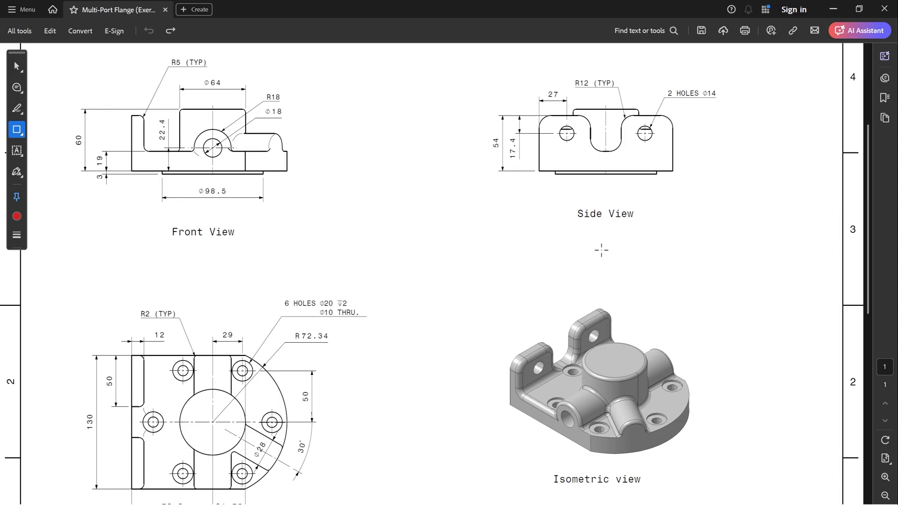
{"action": "mouse_move", "coordinate": [571, 73]}
{"action": "left_mouse_down"}
{"action": "mouse_move", "coordinate": [624, 93]}
{"action": "mouse_move", "coordinate": [638, 120]}
{"action": "mouse_move", "coordinate": [673, 122]}
{"action": "left_mouse_up"}
{"action": "left_click_drag", "start_coordinate": [587, 148], "coordinate": [627, 153]}
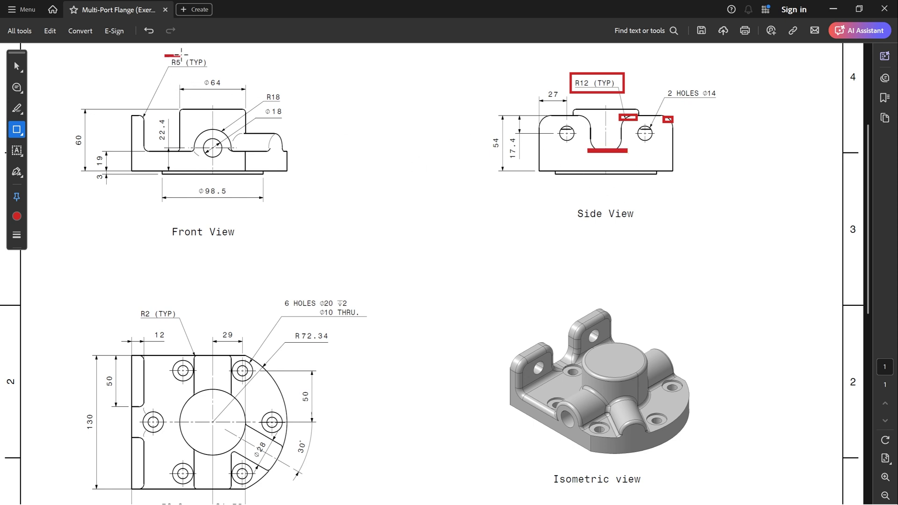
{"action": "left_click_drag", "start_coordinate": [182, 54], "coordinate": [236, 71]}
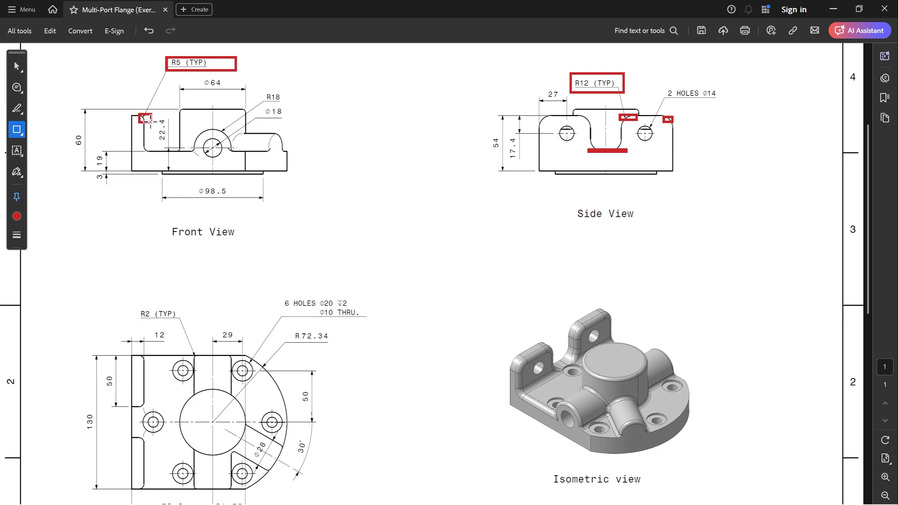
{"action": "left_click_drag", "start_coordinate": [143, 146], "coordinate": [149, 155]}
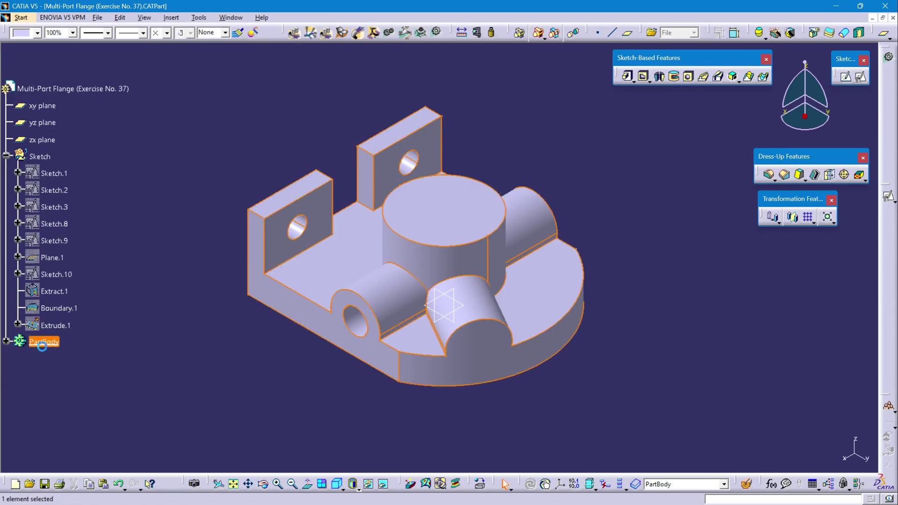
- Back in CATIA, define PartBody as the in-work object and fillet the two lugs' upper corners and inner base corners with a 12 mm radius
{"action": "right_click", "coordinate": [35, 341]}
{"action": "left_click", "coordinate": [102, 208]}
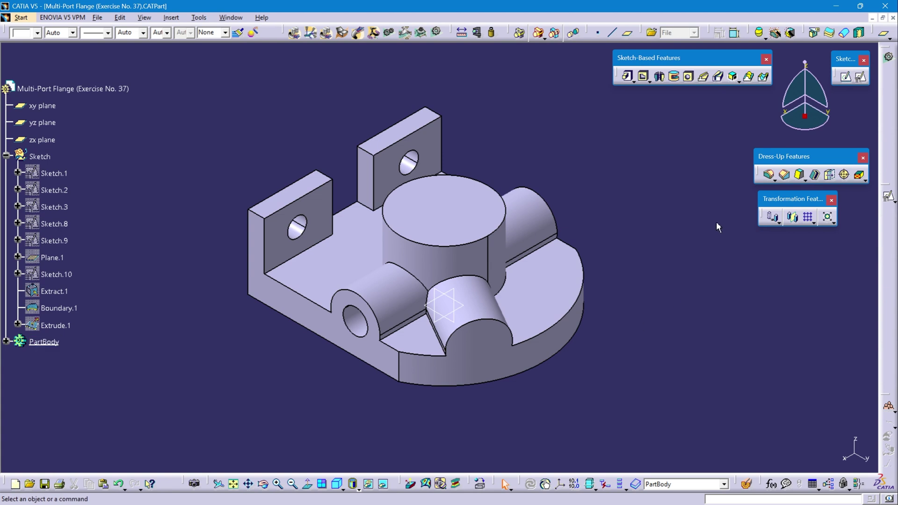
{"action": "left_click", "coordinate": [769, 176]}
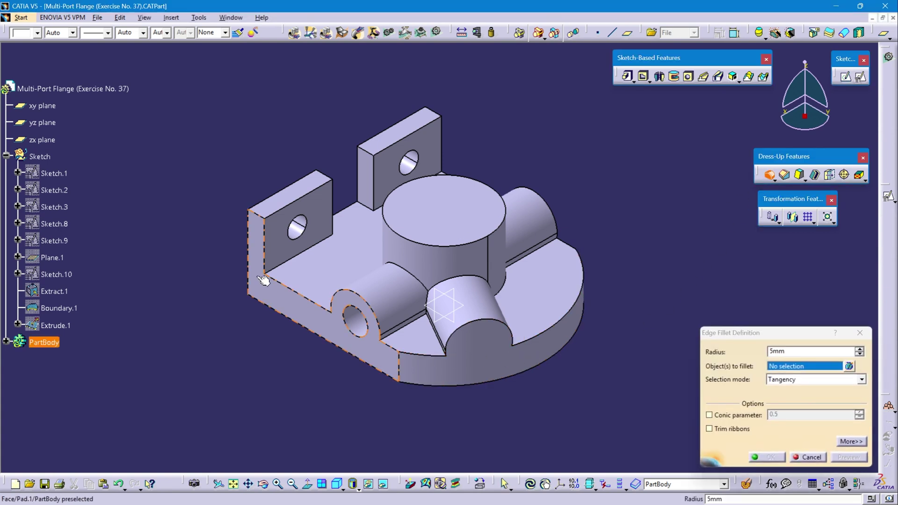
{"action": "left_click", "coordinate": [323, 176]}
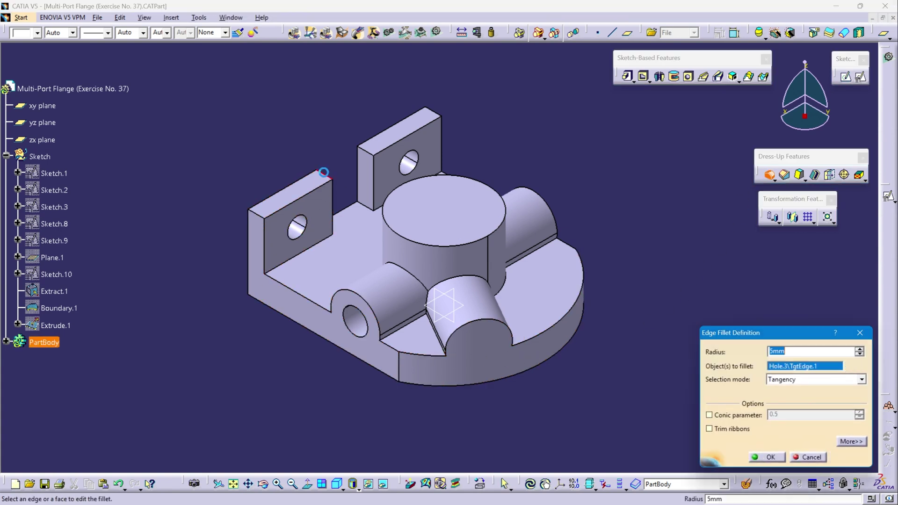
{"action": "left_click", "coordinate": [372, 152]}
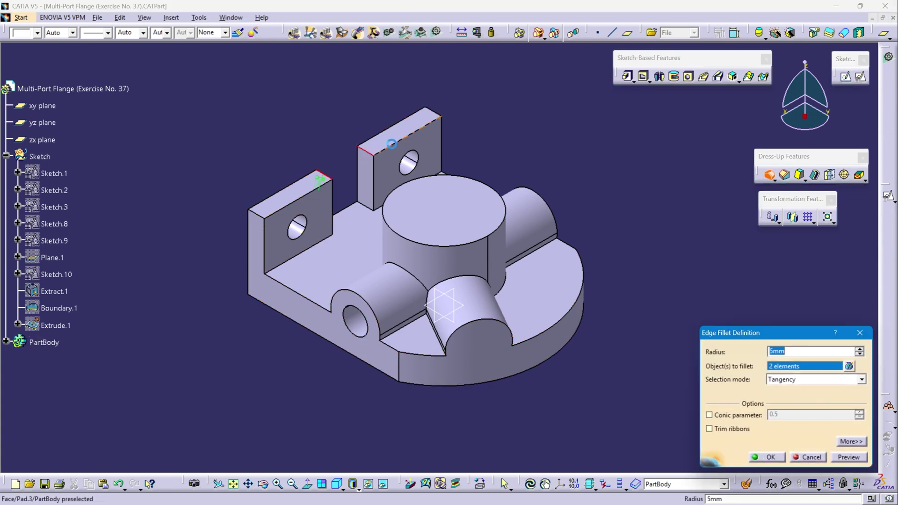
{"action": "left_click", "coordinate": [435, 113]}
{"action": "left_click", "coordinate": [257, 215]}
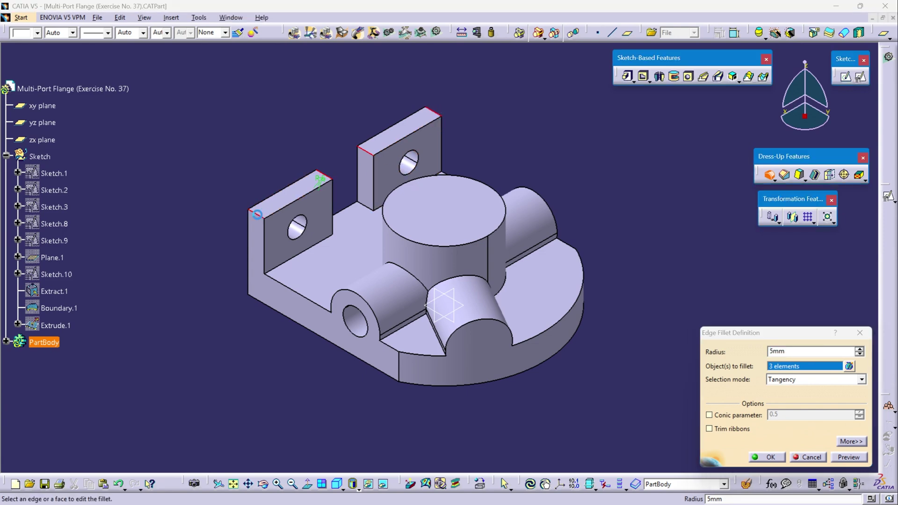
{"action": "left_click", "coordinate": [383, 204]}
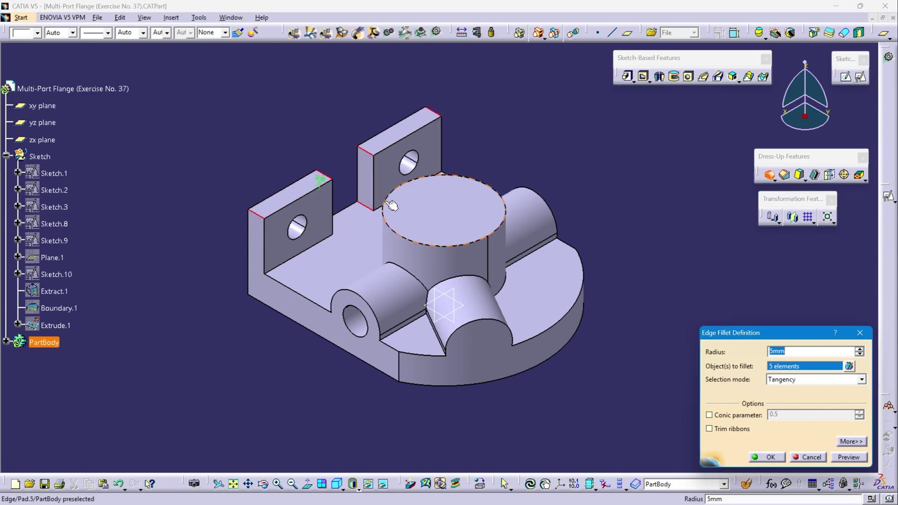
{"action": "middle_click_drag", "start_coordinate": [383, 204], "coordinate": [221, 111]}
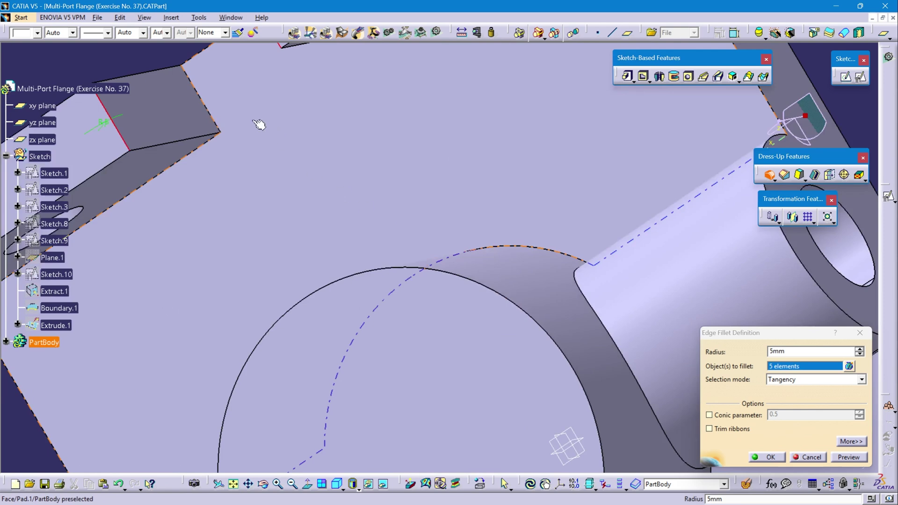
{"action": "left_click", "coordinate": [216, 119]}
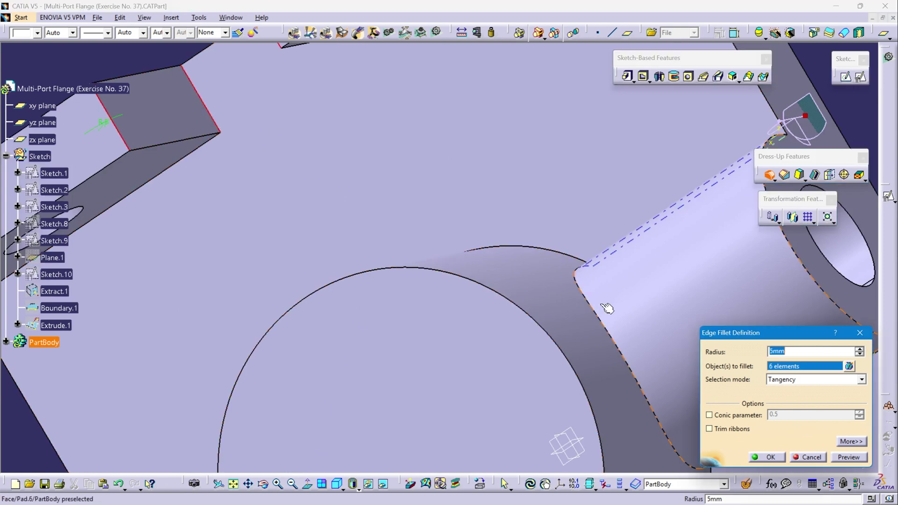
{"action": "type", "text": "12"}
{"action": "key", "text": "Return"}
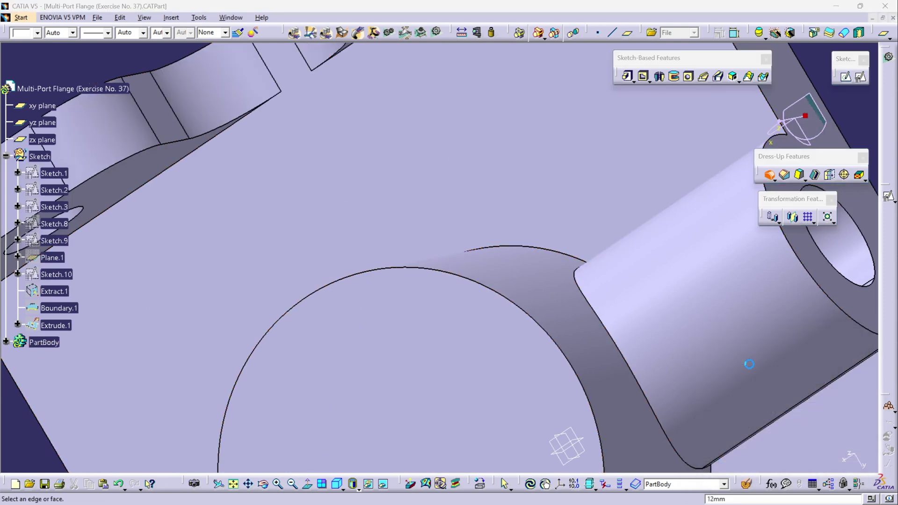
- Apply a 5 mm edge fillet to both lugs' inner face outlines and the edges where those faces meet the base
{"action": "middle_click_drag", "start_coordinate": [479, 321], "coordinate": [436, 244]}
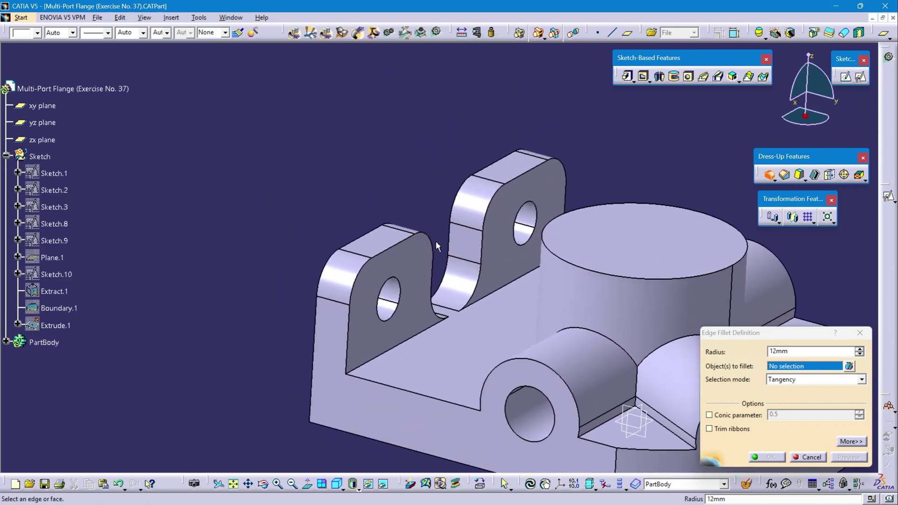
{"action": "left_click", "coordinate": [393, 252]}
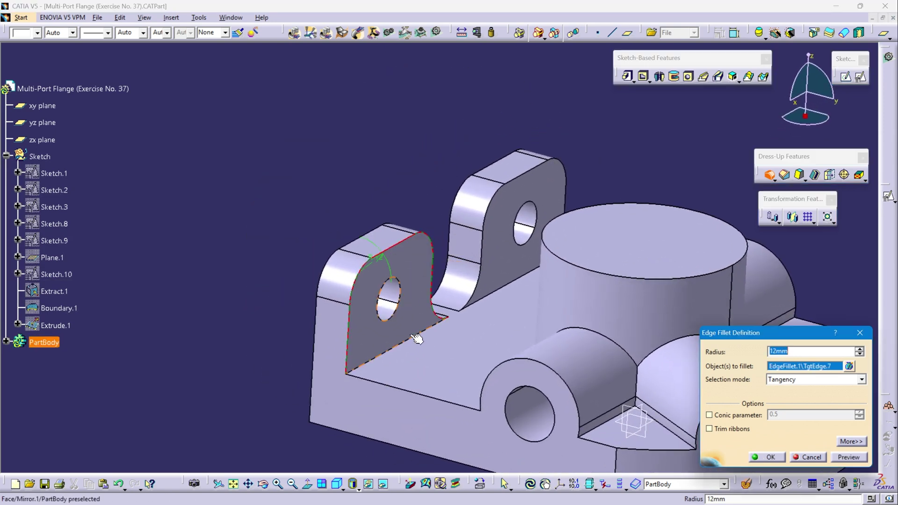
{"action": "left_click", "coordinate": [398, 352]}
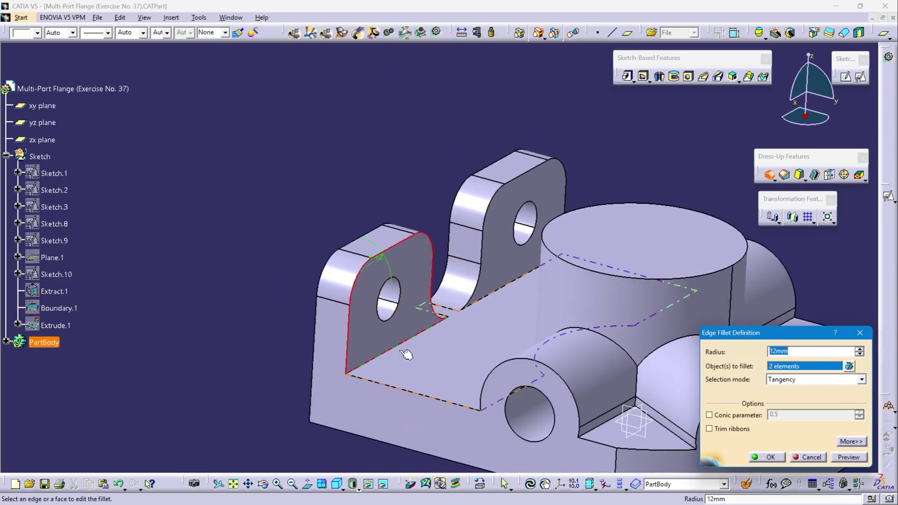
{"action": "left_click", "coordinate": [523, 186]}
{"action": "left_click", "coordinate": [524, 203]}
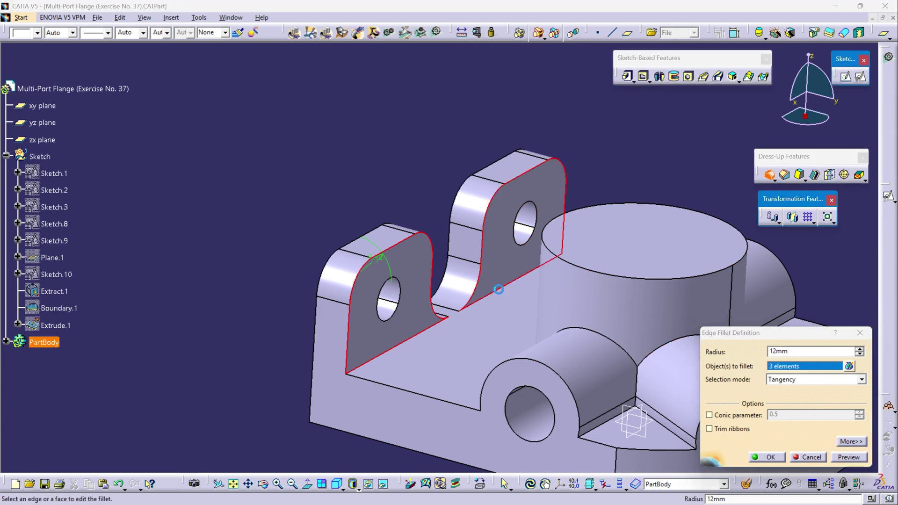
{"action": "type", "text": "5"}
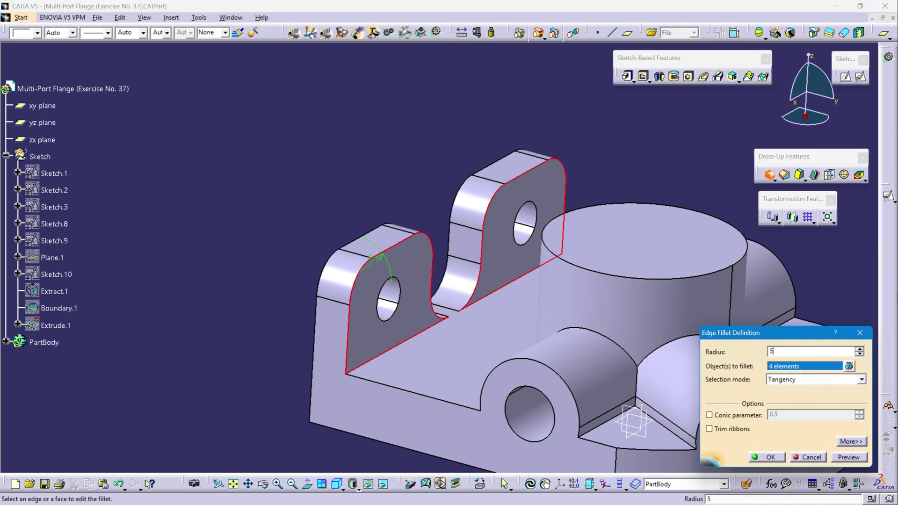
{"action": "left_click", "coordinate": [313, 179]}
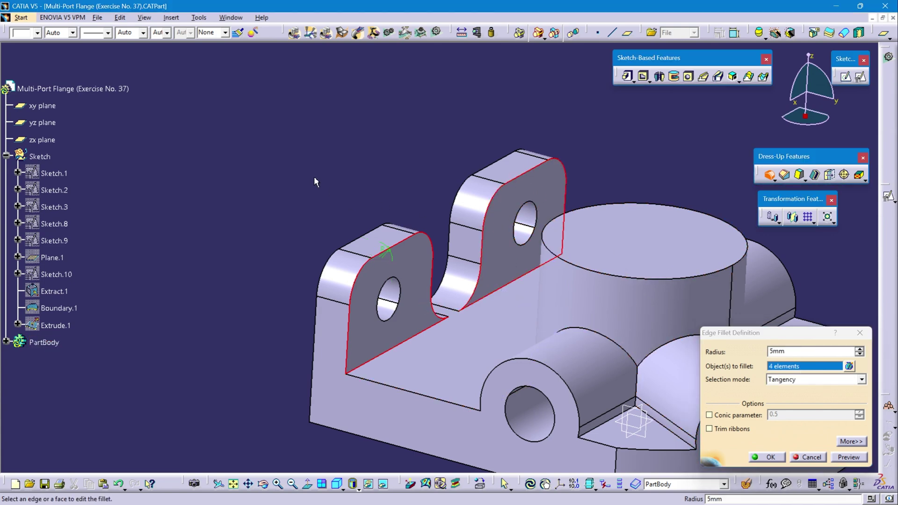
{"action": "left_click", "coordinate": [848, 457]}
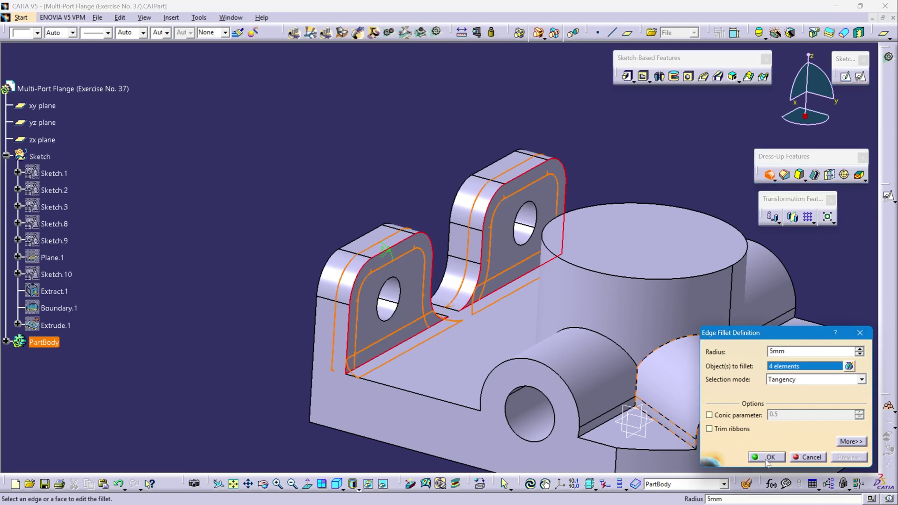
{"action": "left_click", "coordinate": [767, 457]}
{"action": "middle_click_drag", "start_coordinate": [638, 307], "coordinate": [567, 345]}
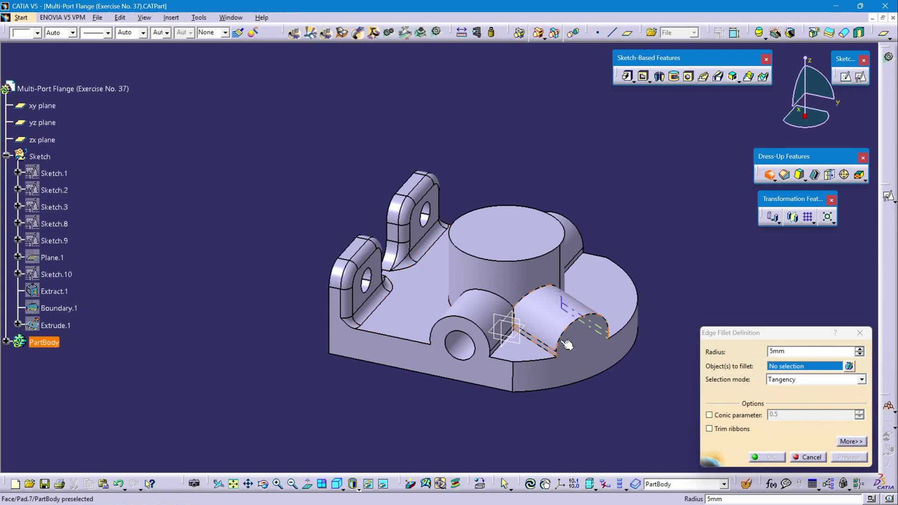
- Switch to the PDF drawing and mark the callout for six Ø20 by 2 deep, Ø10 through holes and their 50 and 29 dimensions
{"action": "key", "text": "alt+Tab"}
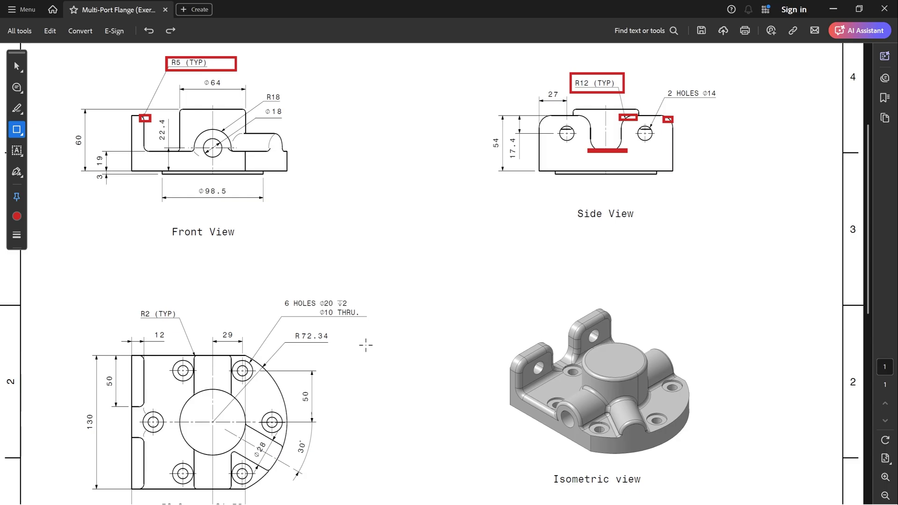
{"action": "left_click_drag", "start_coordinate": [280, 292], "coordinate": [378, 320]}
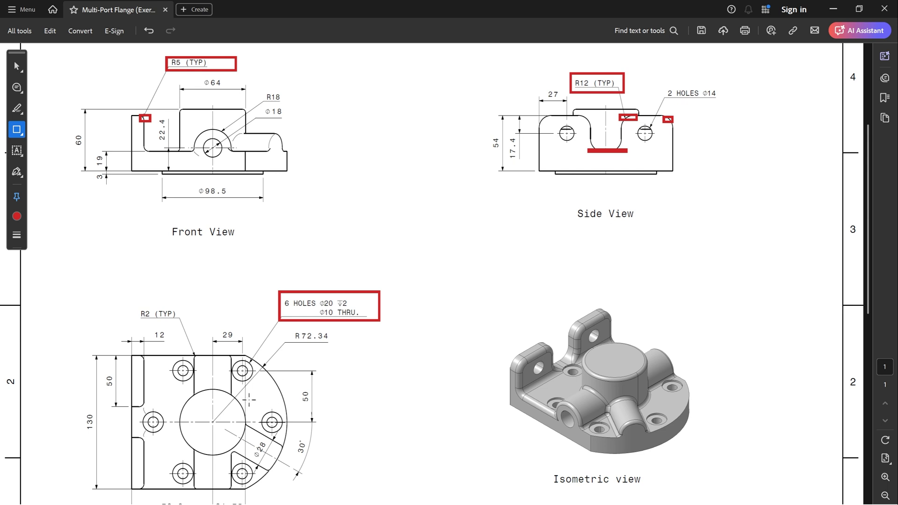
{"action": "left_click_drag", "start_coordinate": [297, 387], "coordinate": [315, 406]}
{"action": "left_click_drag", "start_coordinate": [212, 324], "coordinate": [253, 346]}
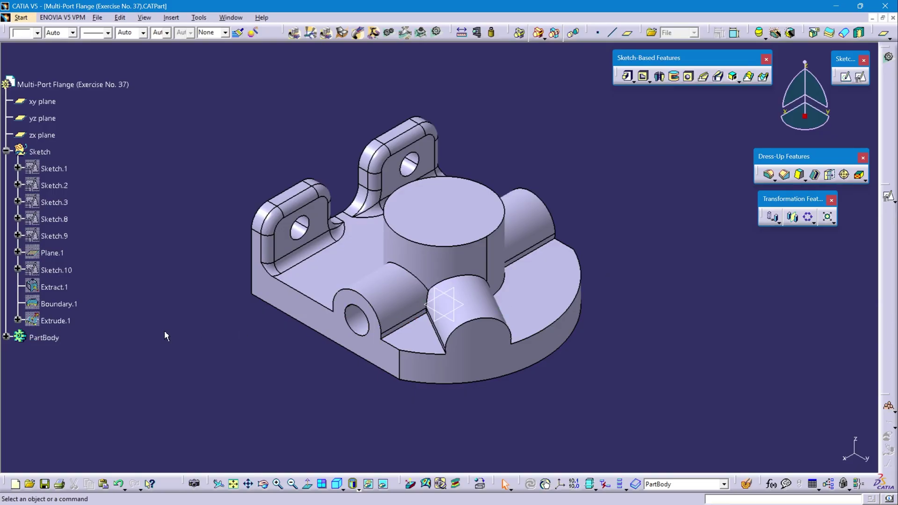
- Switch to CATIA and define PartBody as the in-work object again
{"action": "left_click", "coordinate": [44, 338]}
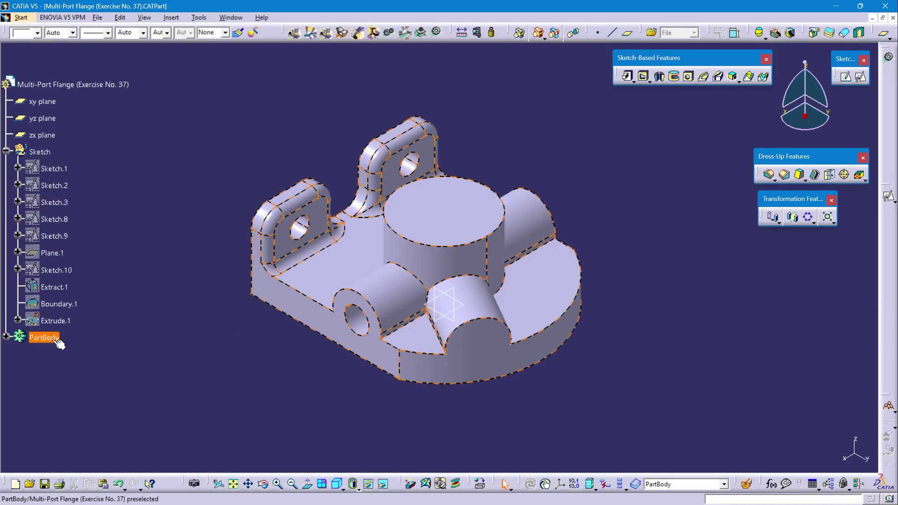
{"action": "right_click", "coordinate": [53, 338]}
{"action": "left_click", "coordinate": [115, 203]}
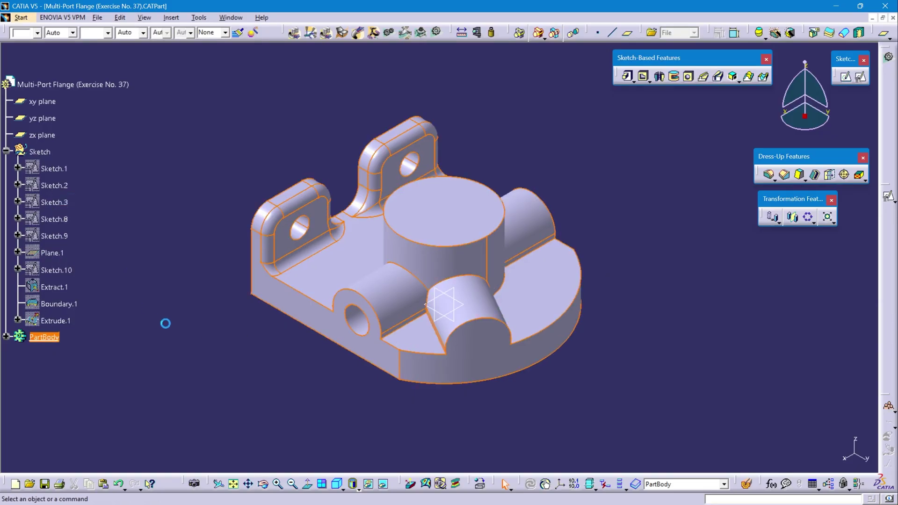
- Start an Up To Next hole on the base plate's top face beside the angled port and set its diameter to 10 mm
{"action": "left_click", "coordinate": [551, 283]}
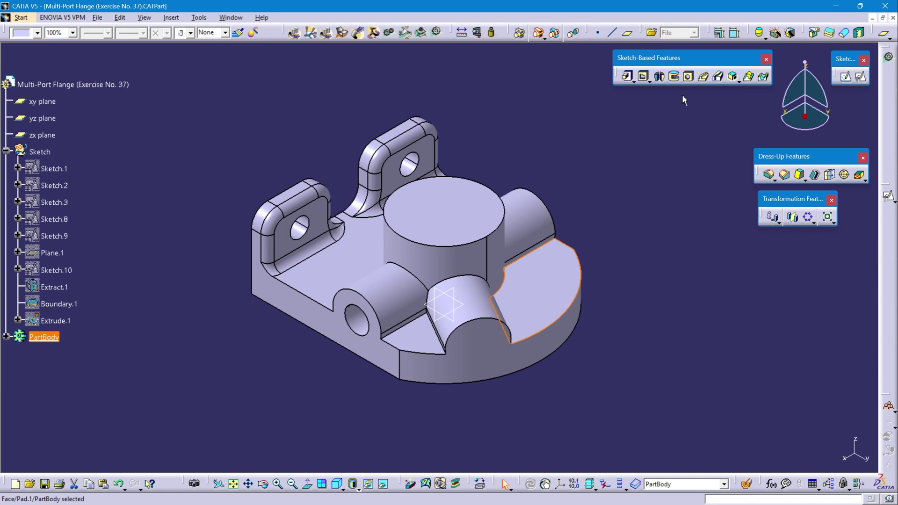
{"action": "left_click", "coordinate": [687, 77]}
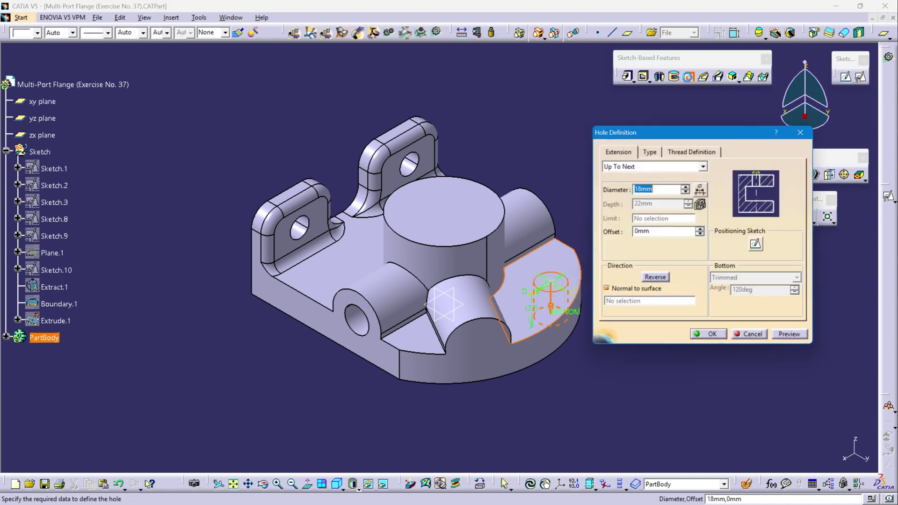
{"action": "middle_click_drag", "start_coordinate": [515, 178], "coordinate": [435, 197]}
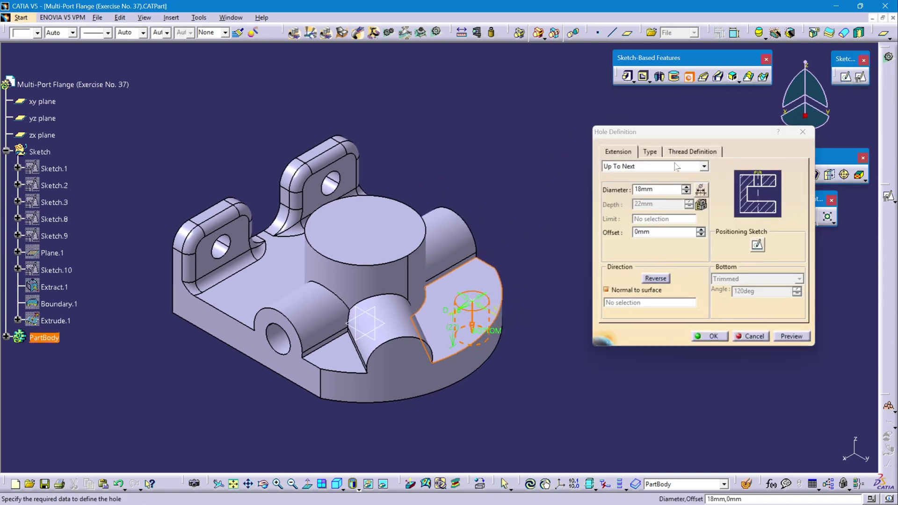
{"action": "double_click", "coordinate": [655, 189]}
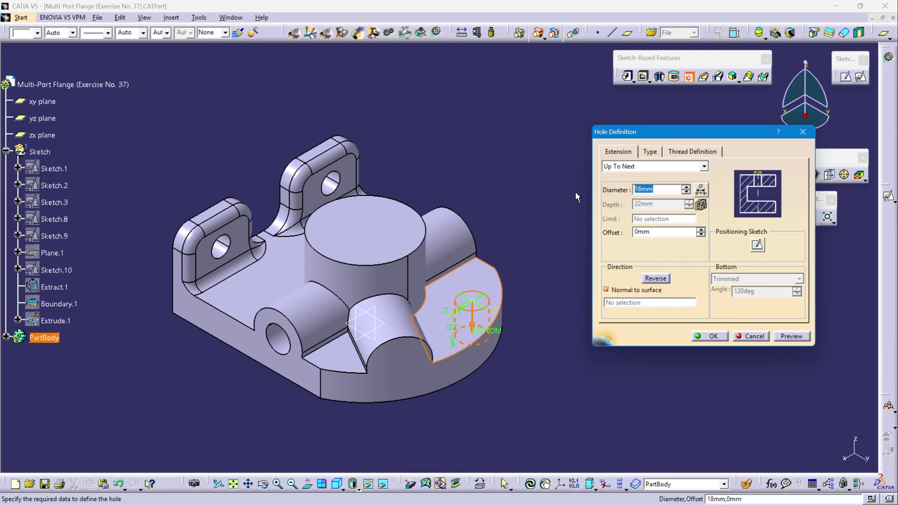
{"action": "type", "text": "10"}
{"action": "key", "text": "Return"}
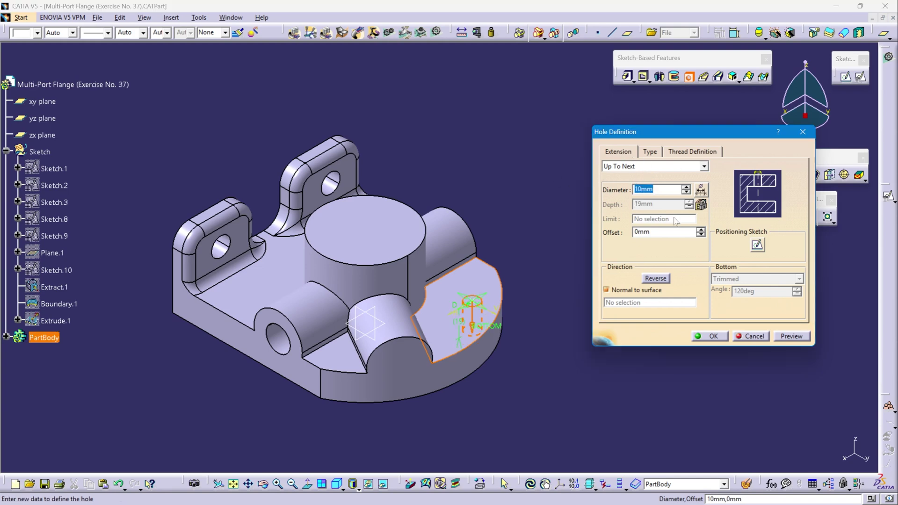
- Make the hole counterbored, with a counterbore diameter of 20 mm and a depth of 2 mm
{"action": "left_click", "coordinate": [650, 152]}
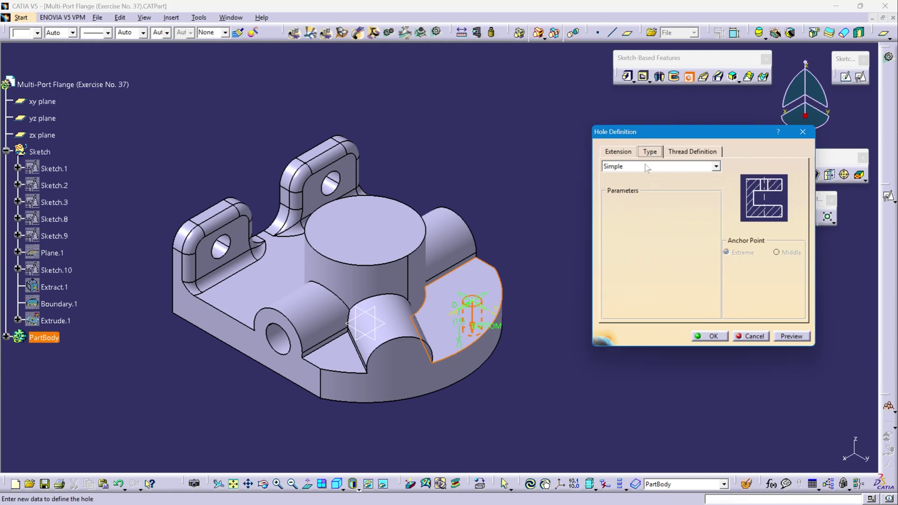
{"action": "left_click", "coordinate": [716, 167]}
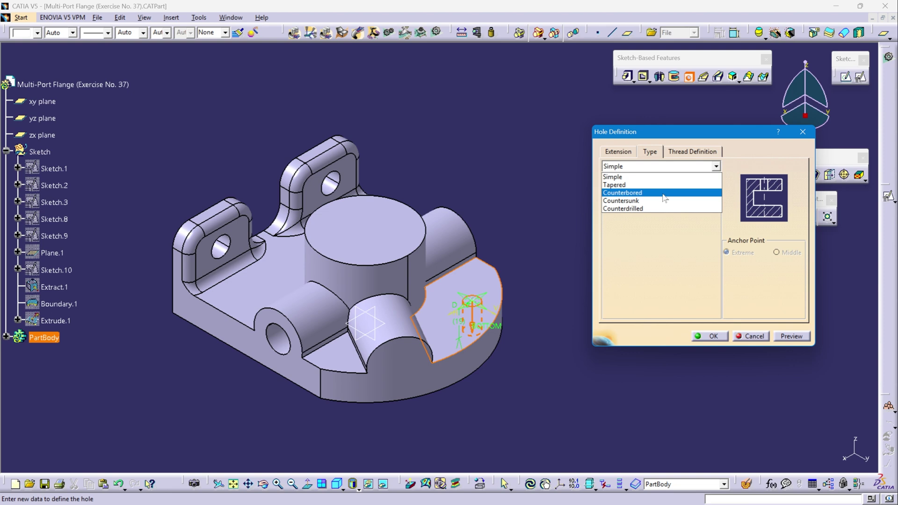
{"action": "left_click", "coordinate": [663, 193]}
{"action": "left_click_drag", "start_coordinate": [652, 218], "coordinate": [606, 238]}
{"action": "type", "text": "20mm"}
{"action": "key", "text": "Return"}
{"action": "type", "text": "2"}
{"action": "key", "text": "Return"}
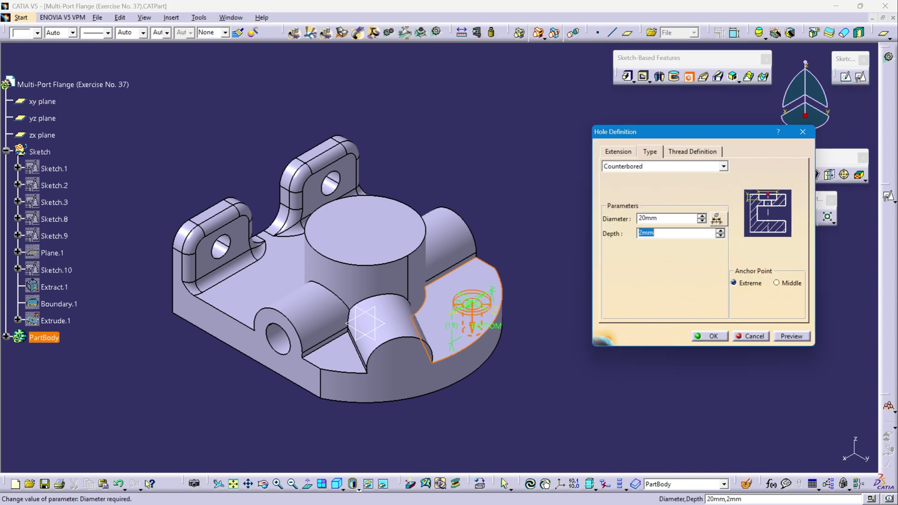
- In the hole's positioning sketch, constrain the centre point 50 mm horizontally from the yz plane
{"action": "left_click", "coordinate": [619, 152]}
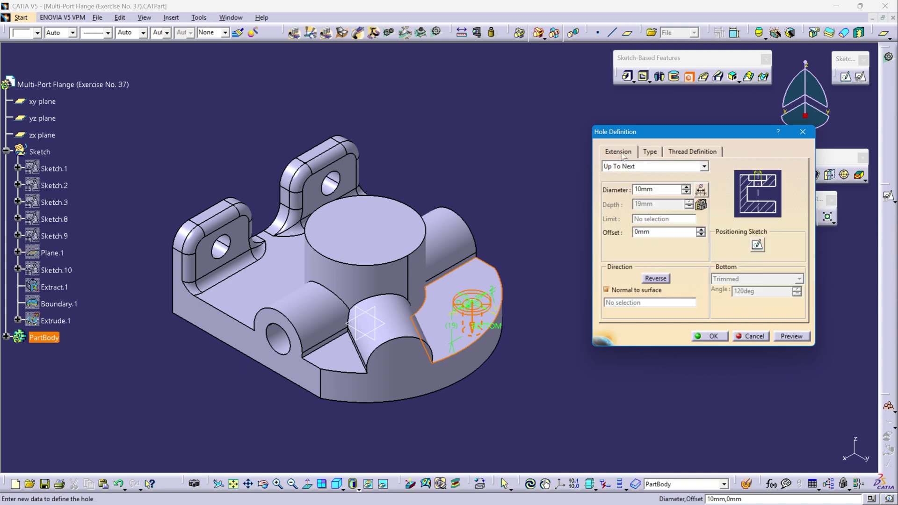
{"action": "left_click", "coordinate": [756, 245]}
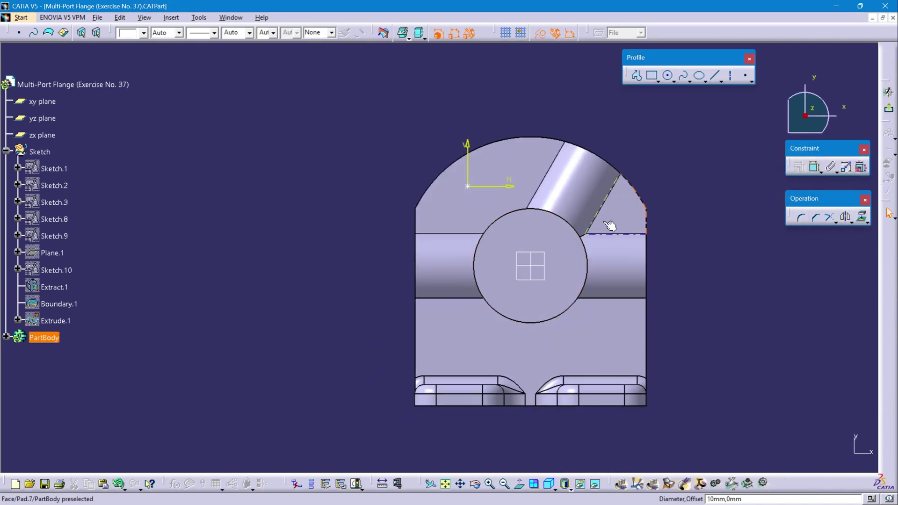
{"action": "left_click", "coordinate": [815, 167]}
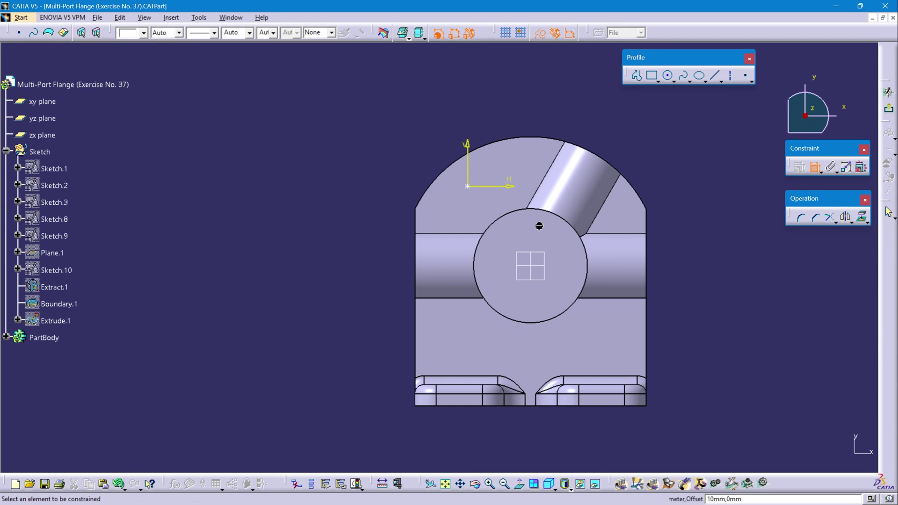
{"action": "left_click", "coordinate": [471, 187]}
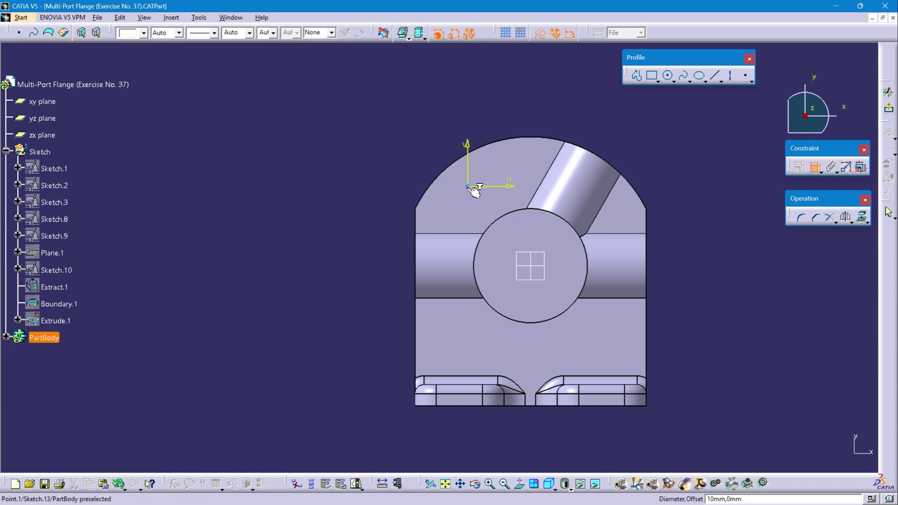
{"action": "left_click", "coordinate": [533, 261]}
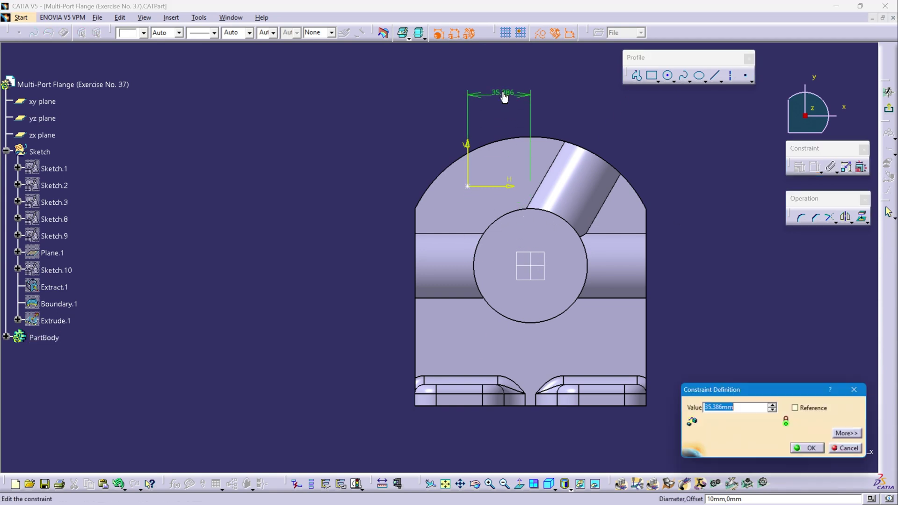
{"action": "double_click", "coordinate": [504, 98]}
{"action": "type", "text": "50"}
{"action": "key", "text": "Return"}
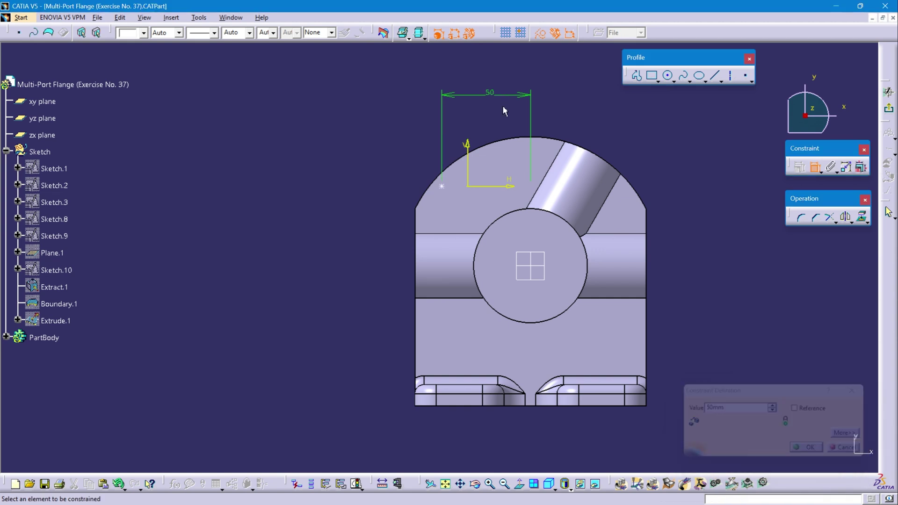
- Constrain the hole's centre point 29 mm from the zx plane, exit the sketch and complete the counterbored hole
{"action": "left_click", "coordinate": [442, 189]}
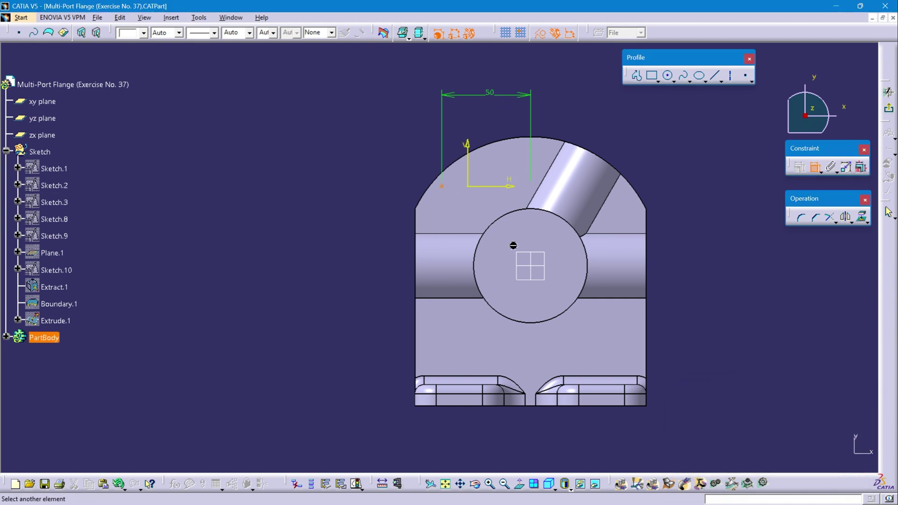
{"action": "left_click", "coordinate": [534, 270]}
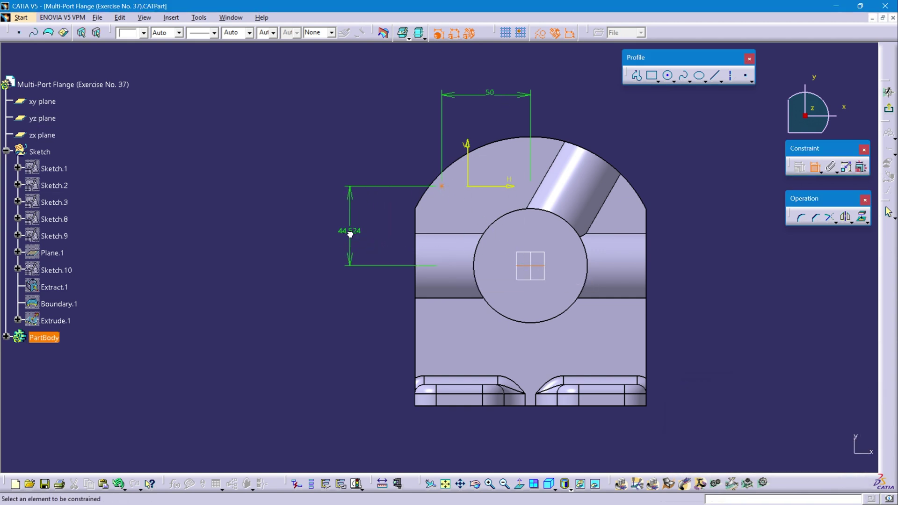
{"action": "double_click", "coordinate": [350, 234]}
{"action": "type", "text": "29"}
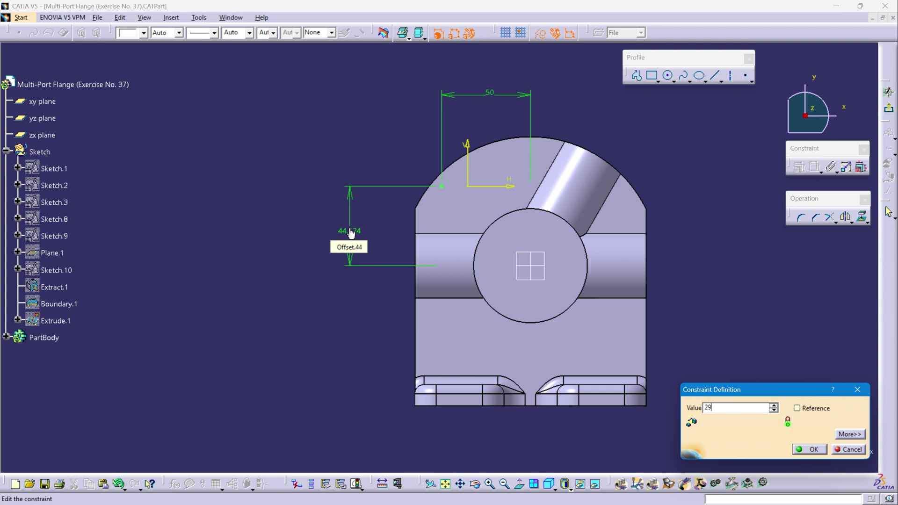
{"action": "key", "text": "Return"}
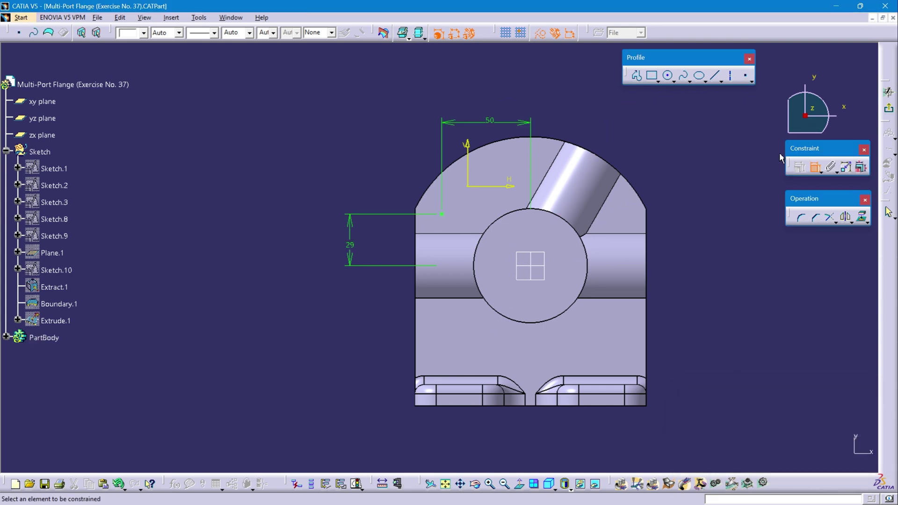
{"action": "left_click", "coordinate": [889, 108]}
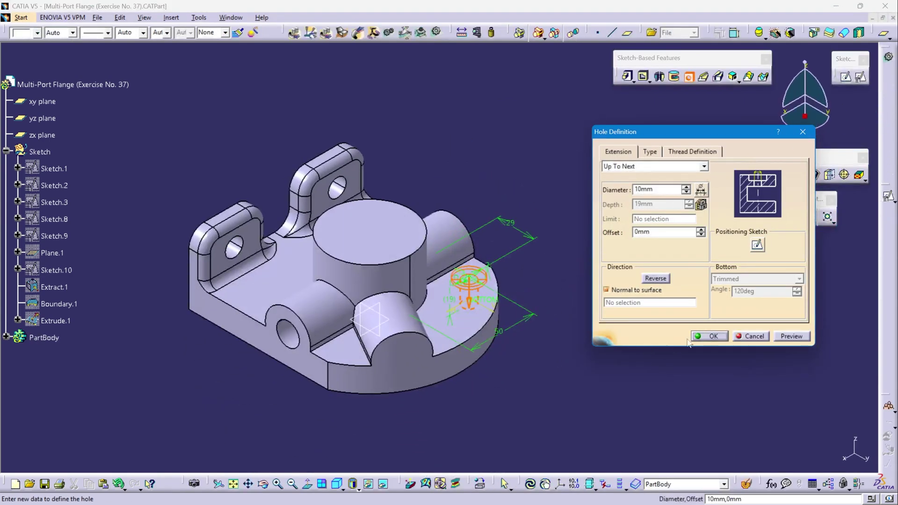
{"action": "left_click", "coordinate": [706, 336]}
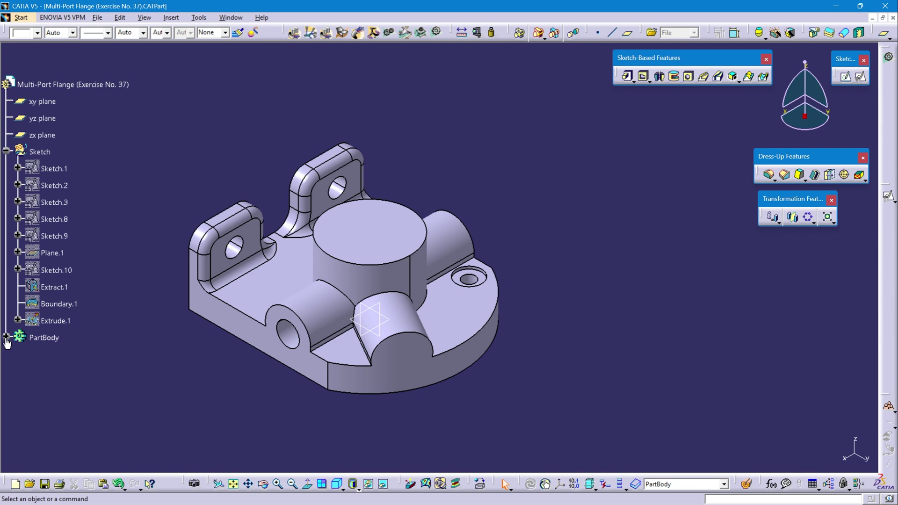
- Start a circular pattern of the counterbored hole, Hole.4, defined by Instance(s) & total angle
{"action": "left_click", "coordinate": [44, 337]}
{"action": "right_click", "coordinate": [44, 338]}
{"action": "left_click", "coordinate": [70, 197]}
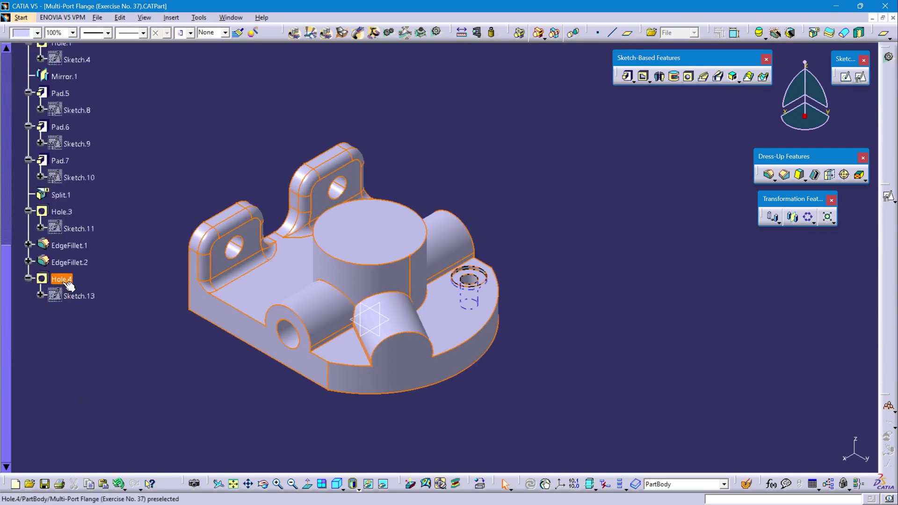
{"action": "left_click", "coordinate": [68, 285]}
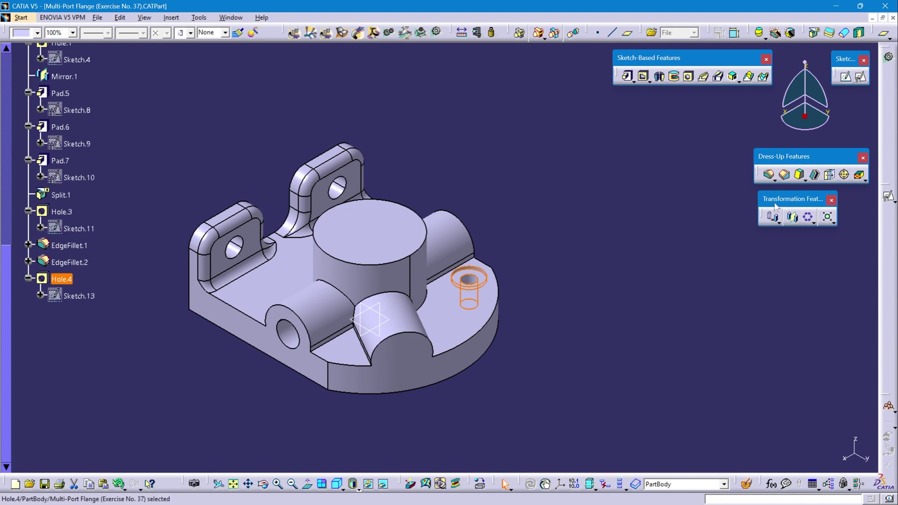
{"action": "left_click", "coordinate": [809, 218]}
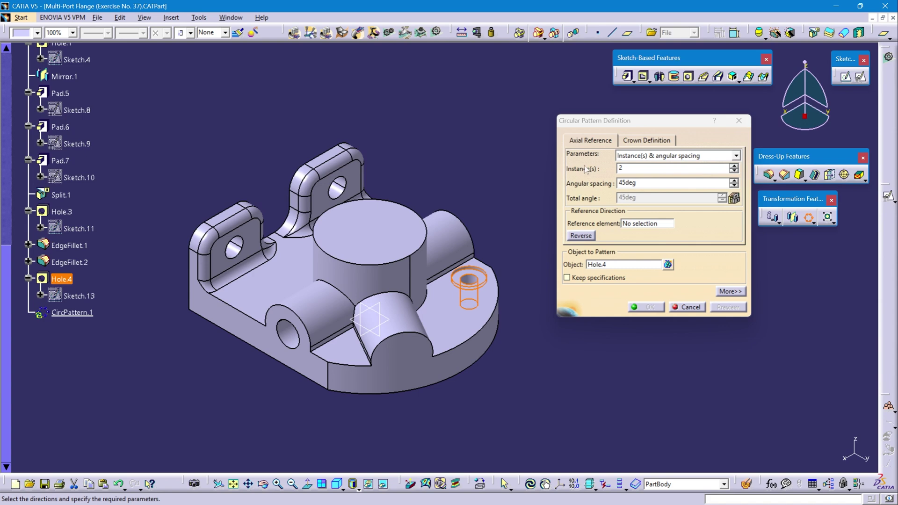
{"action": "left_click", "coordinate": [736, 156]}
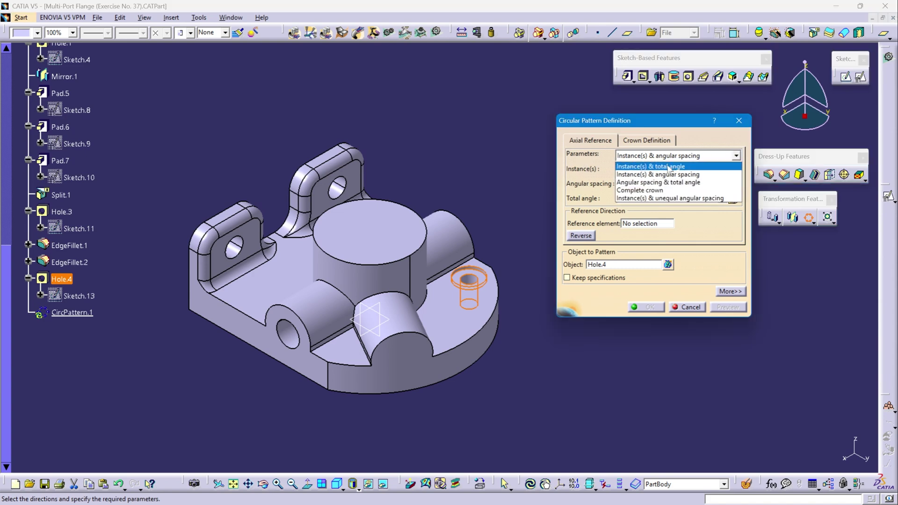
{"action": "left_click", "coordinate": [672, 167]}
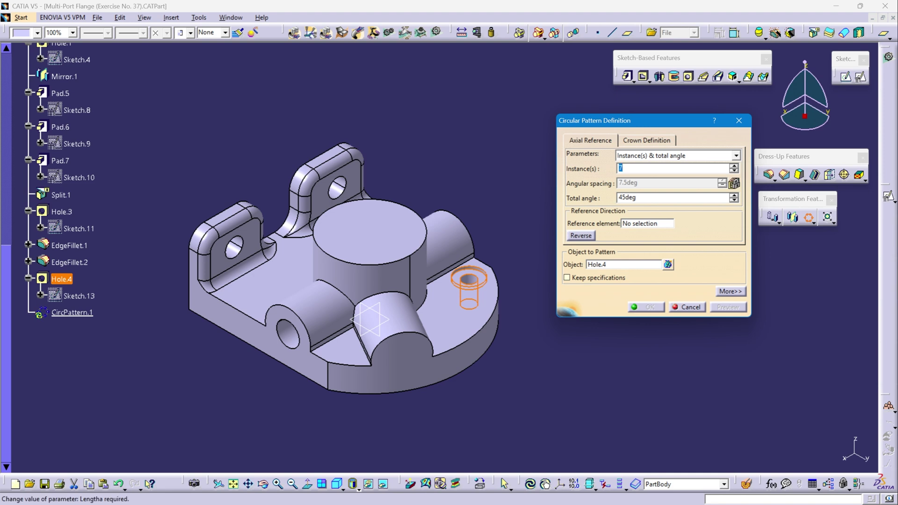
- Pattern the hole with 7 instances over 360 degrees about the central cylinder's side face
{"action": "type", "text": "7"}
{"action": "key", "text": "Tab"}
{"action": "type", "text": "3"}
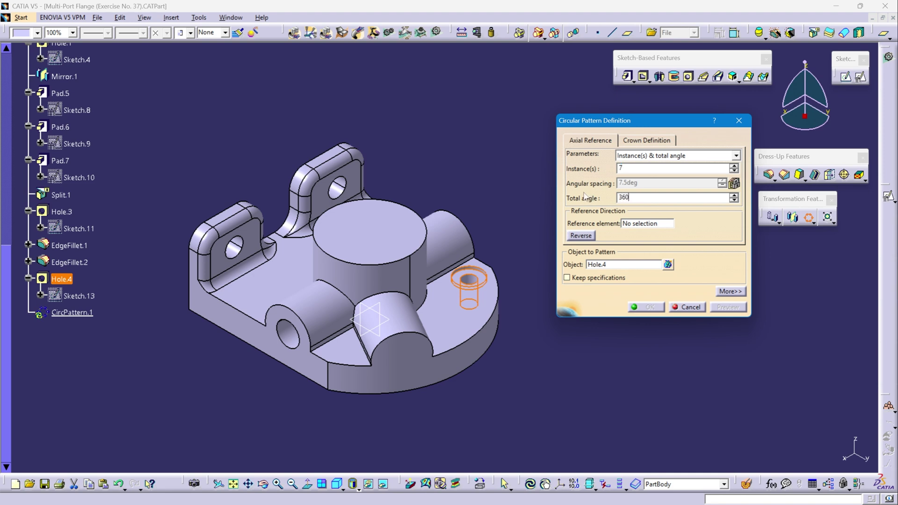
{"action": "type", "text": "60"}
{"action": "key", "text": "Return"}
{"action": "left_click", "coordinate": [641, 224]}
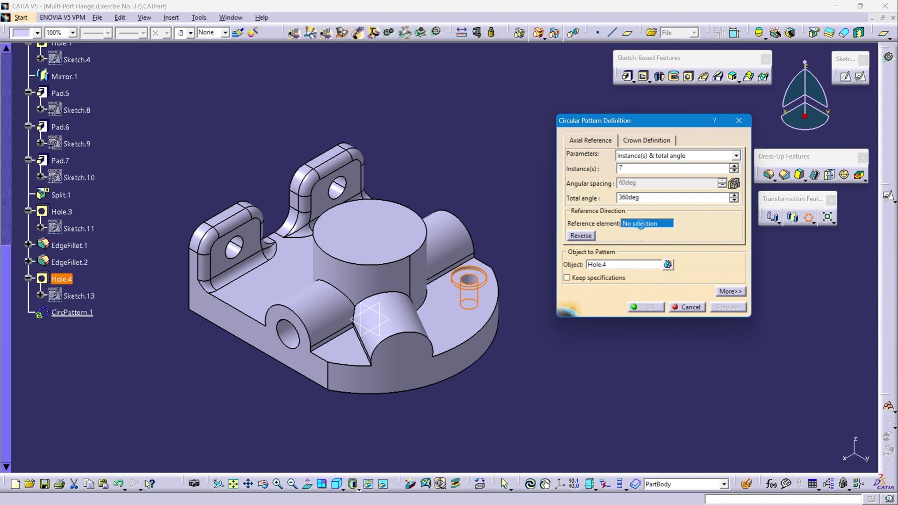
{"action": "left_click", "coordinate": [391, 279]}
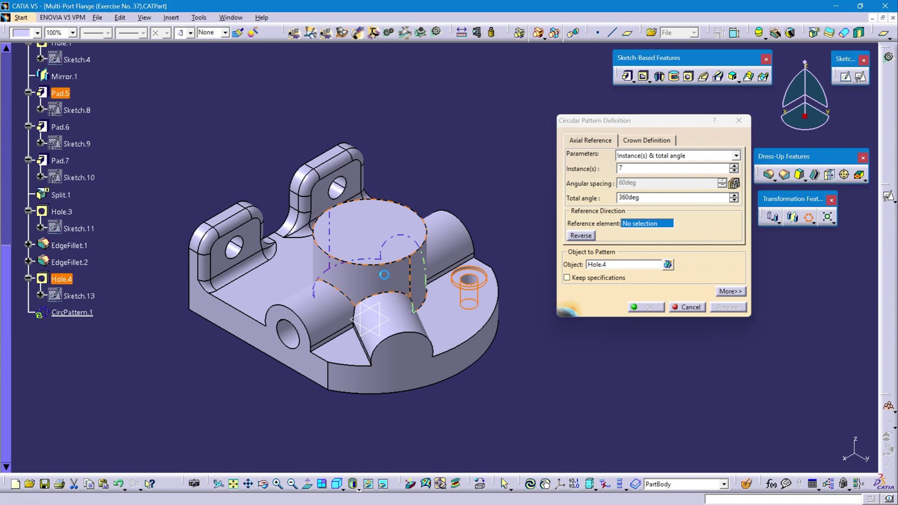
{"action": "left_click", "coordinate": [649, 308]}
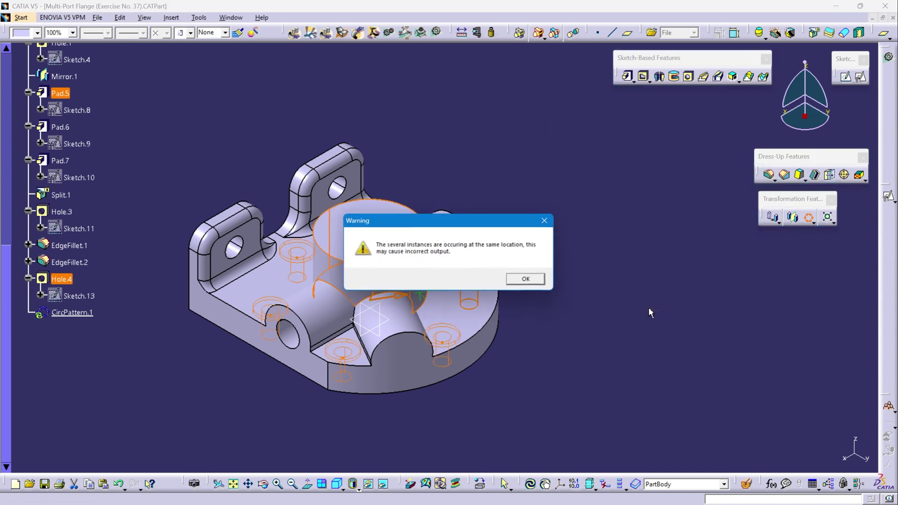
{"action": "left_click", "coordinate": [526, 280]}
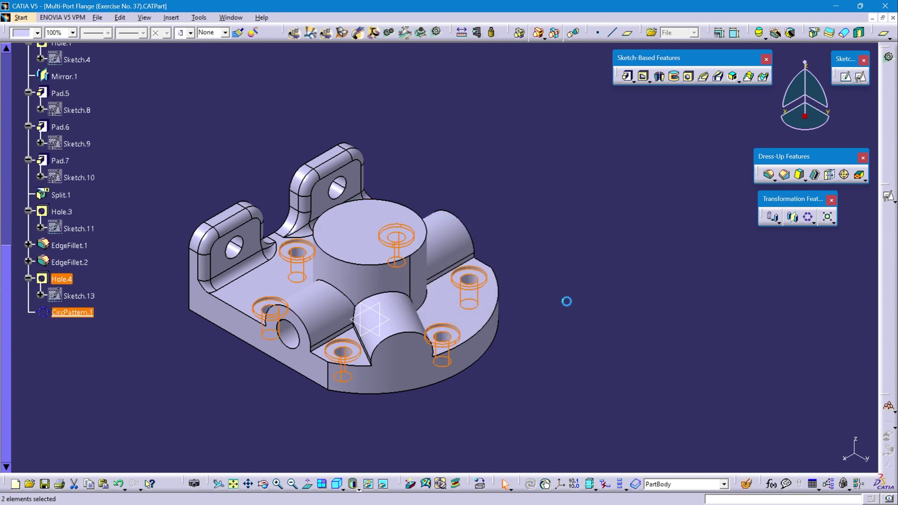
- Inspect the patterned holes around the central cylinder, returning to a fitted isometric view, and collapse the PartBody branch of the tree
{"action": "middle_click_drag", "start_coordinate": [567, 301], "coordinate": [448, 351]}
{"action": "middle_click_drag", "start_coordinate": [562, 270], "coordinate": [560, 299]}
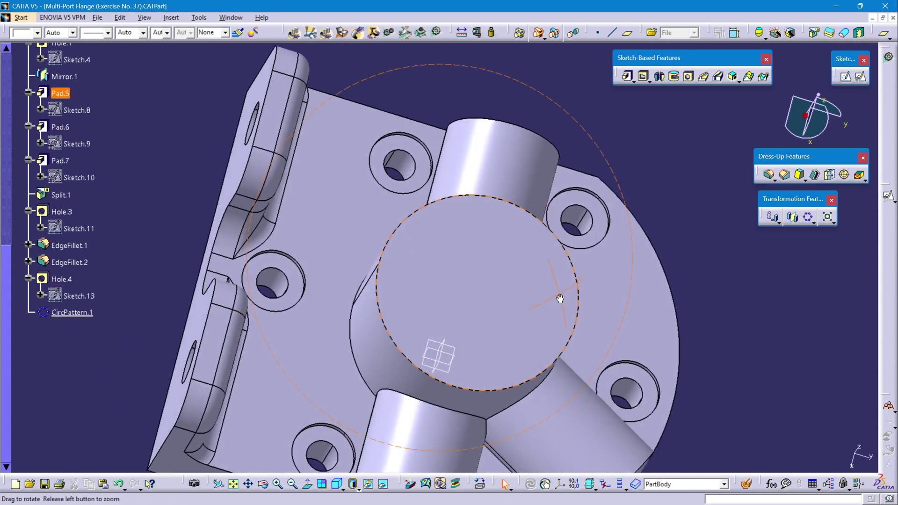
{"action": "left_click", "coordinate": [337, 484]}
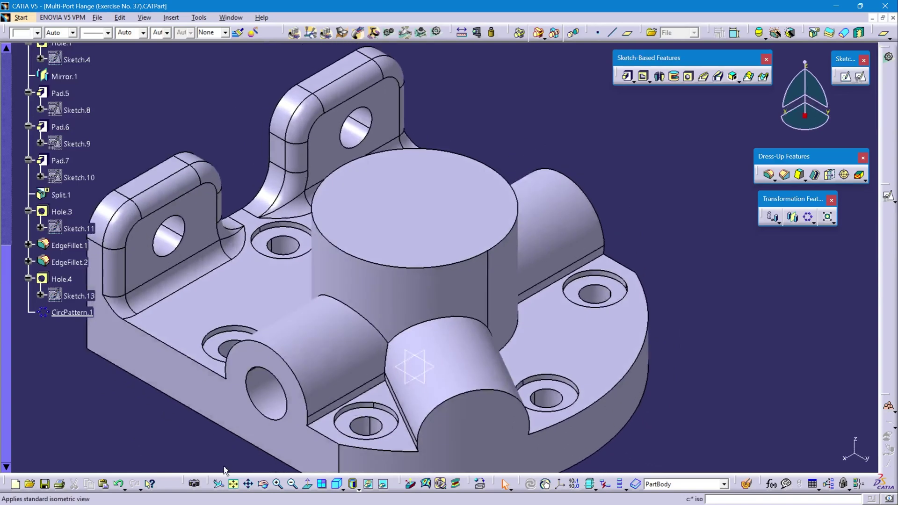
{"action": "left_click", "coordinate": [233, 484]}
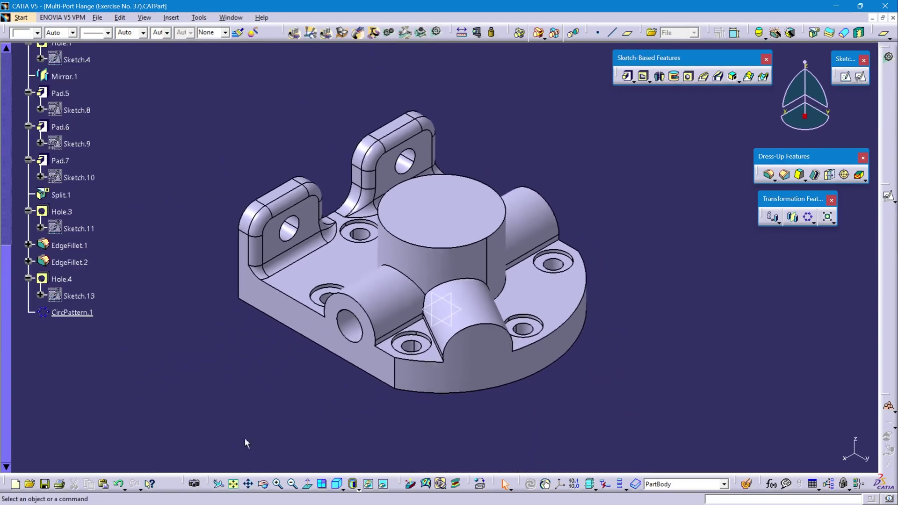
{"action": "scroll", "coordinate": [91, 286], "scroll_direction": "up", "scroll_amount": 5}
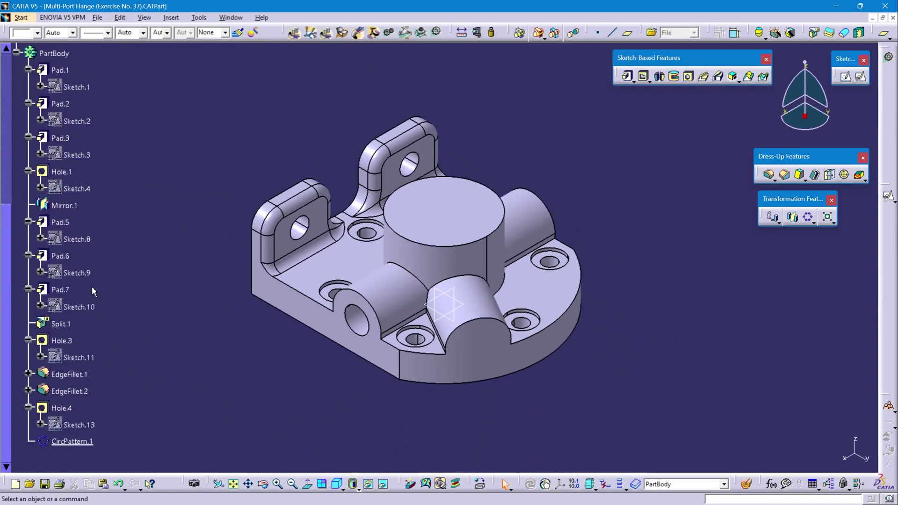
{"action": "left_click", "coordinate": [17, 53]}
{"action": "scroll", "coordinate": [248, 305], "scroll_direction": "up", "scroll_amount": 7}
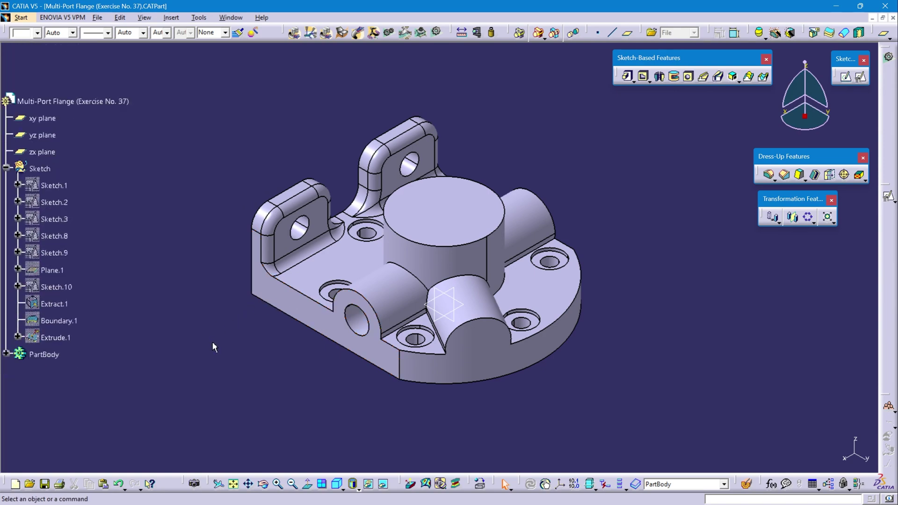
- Switch to the drawing PDF in Acrobat, frame the R2 (TYP) fillet note with a red rectangle, and return to CATIA
{"action": "key", "text": "alt+Tab"}
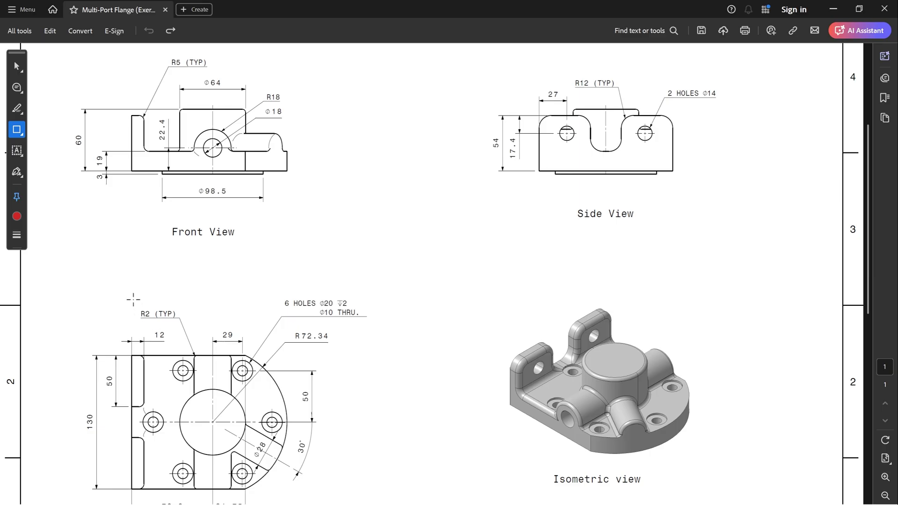
{"action": "left_click_drag", "start_coordinate": [133, 299], "coordinate": [184, 324]}
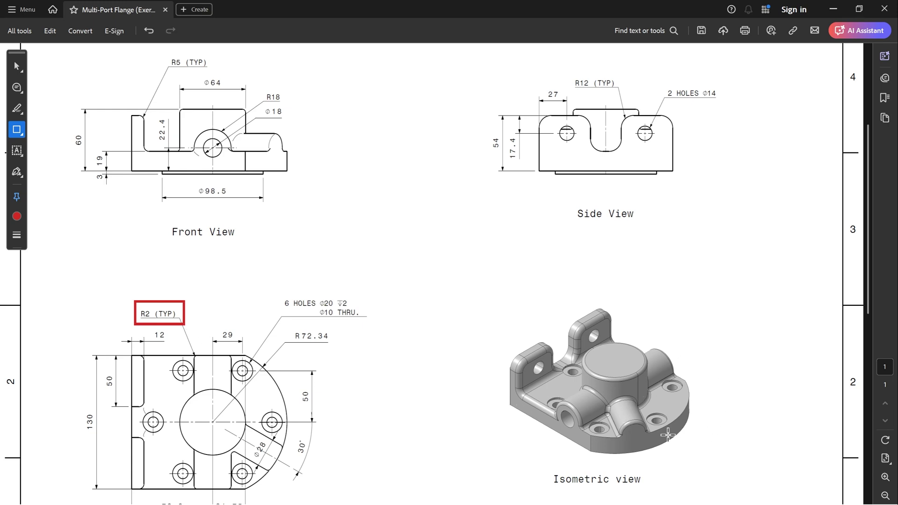
{"action": "key", "text": "alt+Tab"}
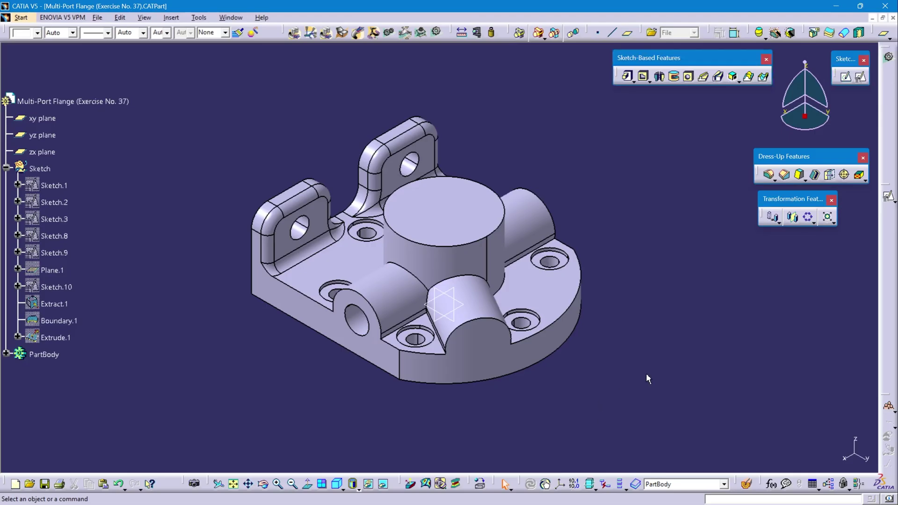
- Define PartBody as the in-work object
{"action": "left_click", "coordinate": [44, 354]}
{"action": "right_click", "coordinate": [45, 354]}
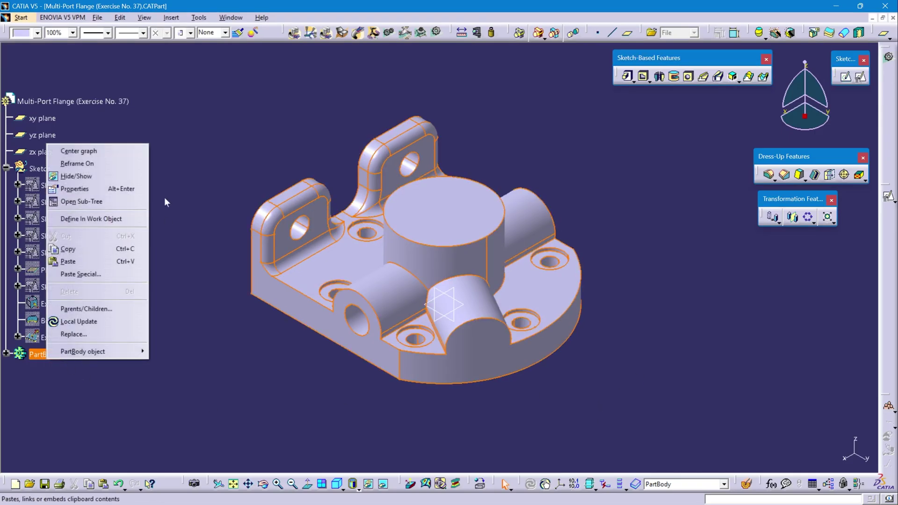
{"action": "left_click", "coordinate": [99, 218]}
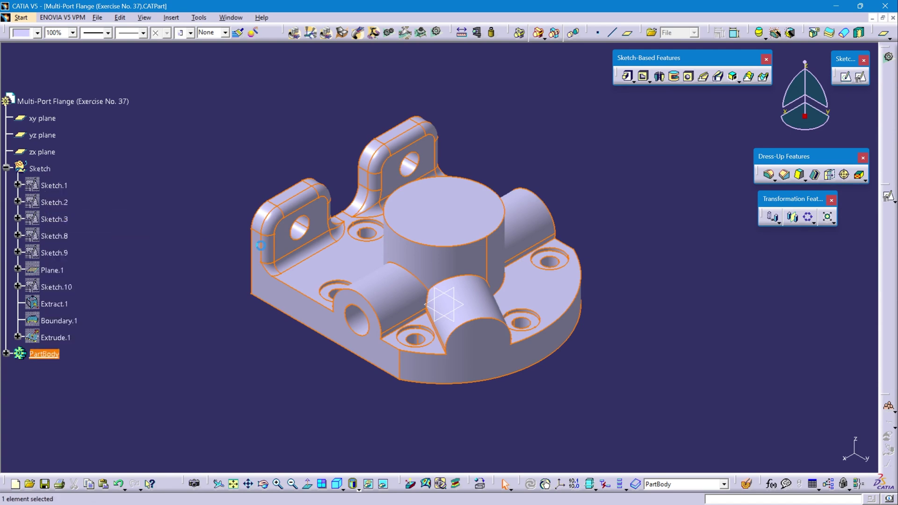
- Start an edge fillet on the side face of the central cylinder and the curved faces of the three surrounding port bosses
{"action": "left_click", "coordinate": [769, 175]}
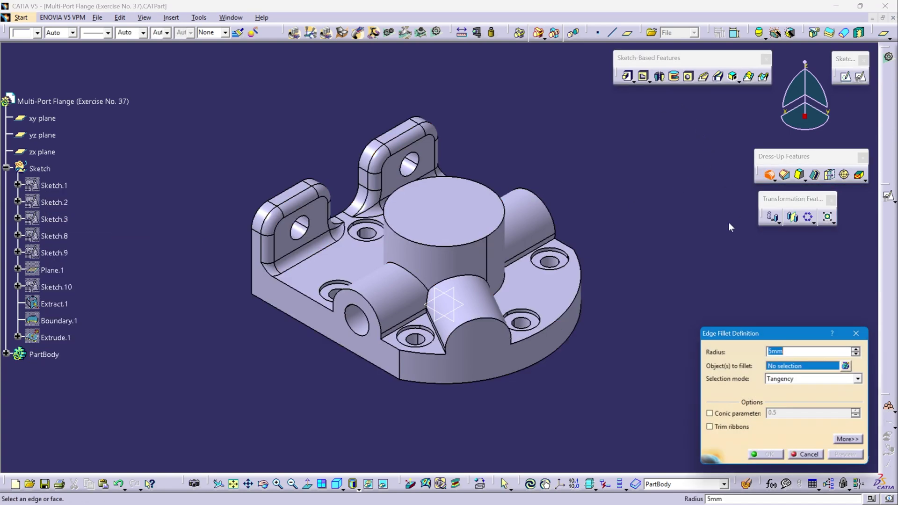
{"action": "left_click", "coordinate": [449, 262]}
{"action": "left_click", "coordinate": [514, 255]}
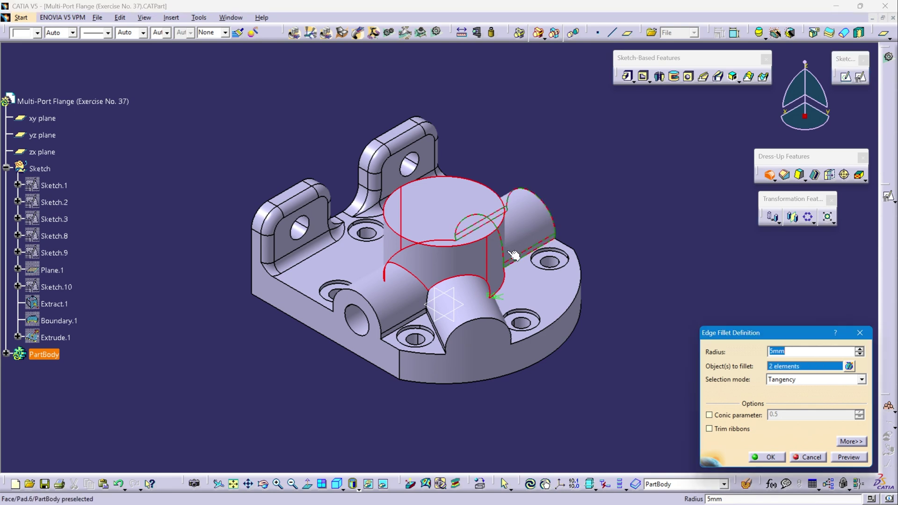
{"action": "left_click", "coordinate": [473, 302]}
{"action": "left_click", "coordinate": [408, 292]}
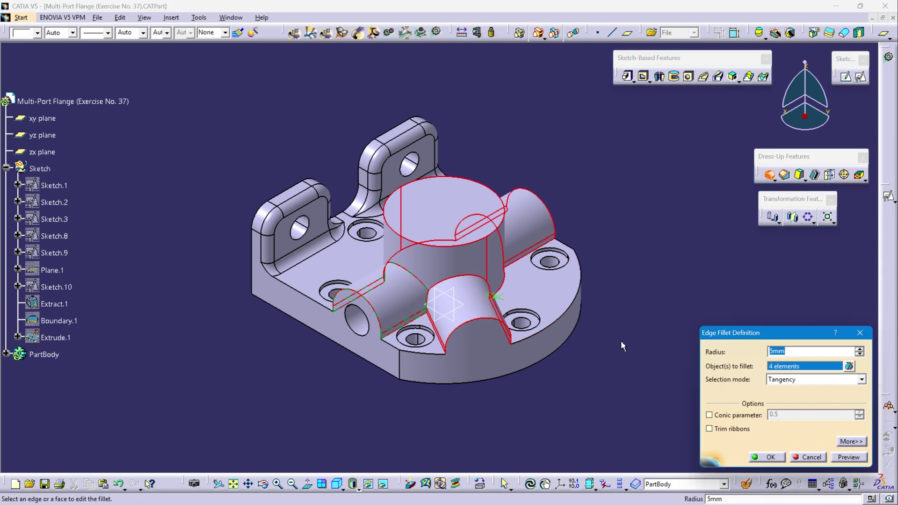